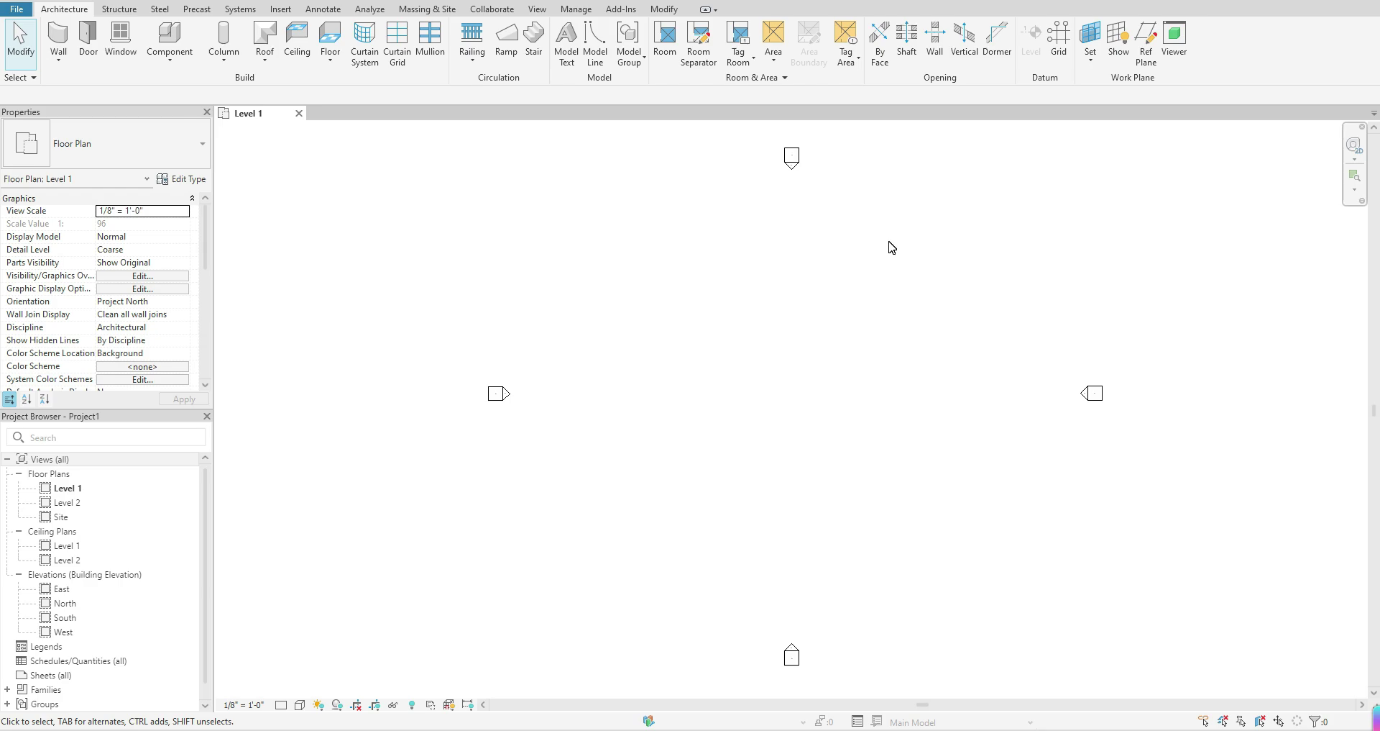
# - Switch the ribbon to the Manage tab while the empty Level 1 plan stays open
pyautogui.click(578, 12)
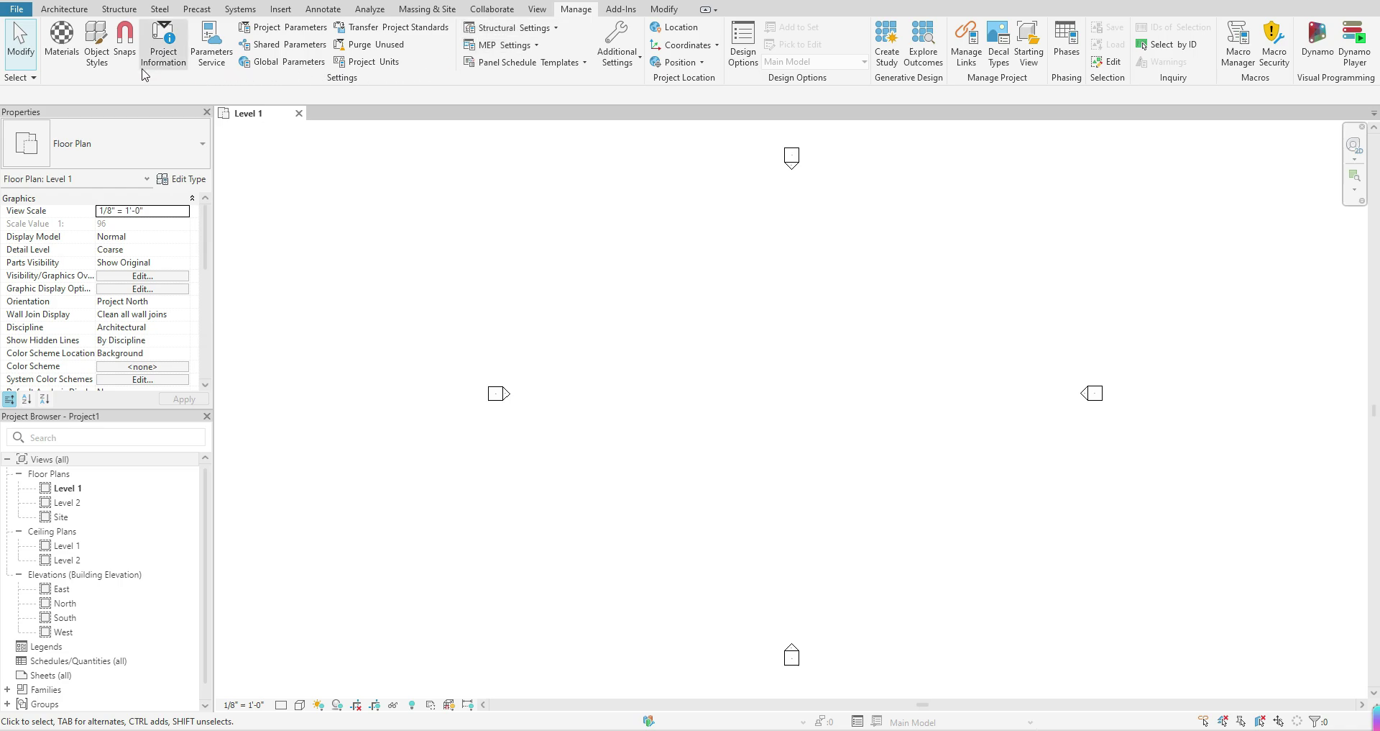
# - Open the Material Browser from Manage > Materials
pyautogui.click(61, 40)
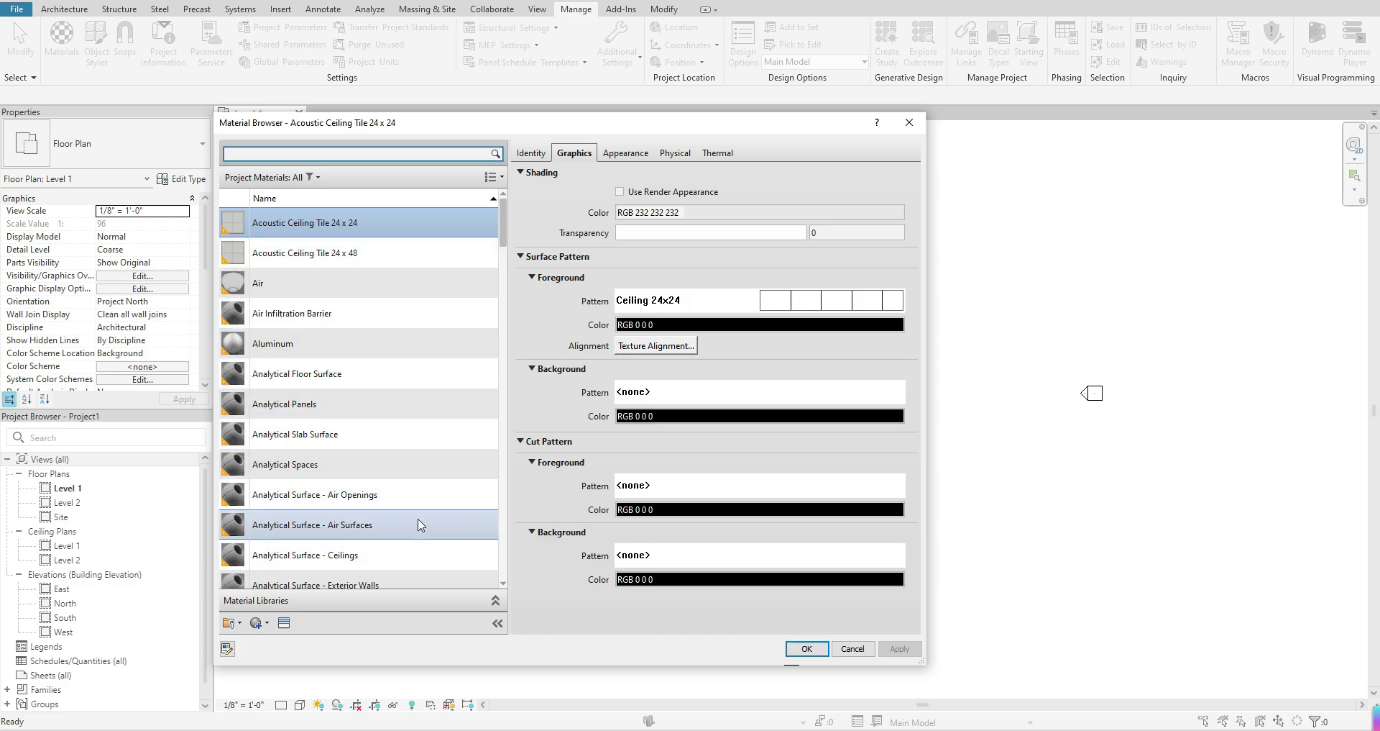
pyautogui.scroll(-4, 410, 458)
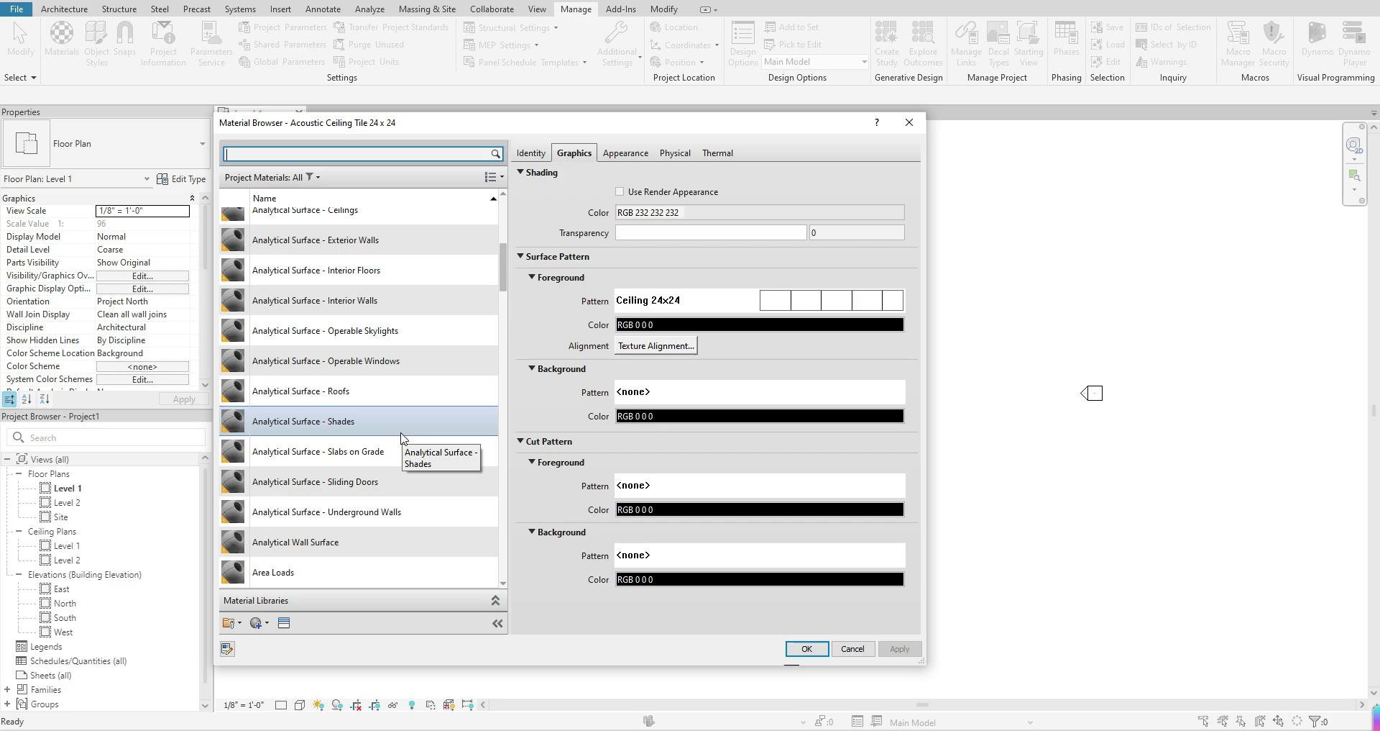
pyautogui.scroll(-4, 401, 437)
pyautogui.scroll(-1, 399, 413)
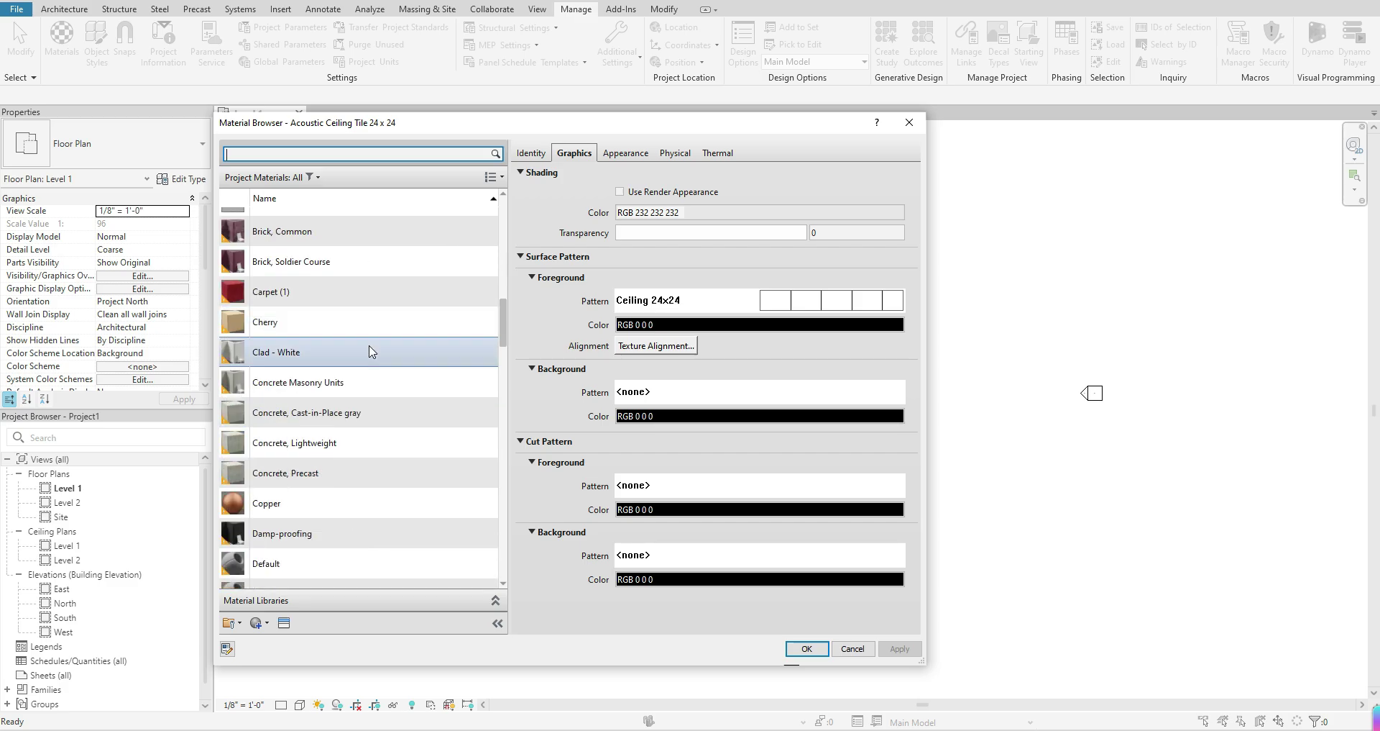
pyautogui.scroll(-1, 373, 363)
pyautogui.scroll(-1, 373, 364)
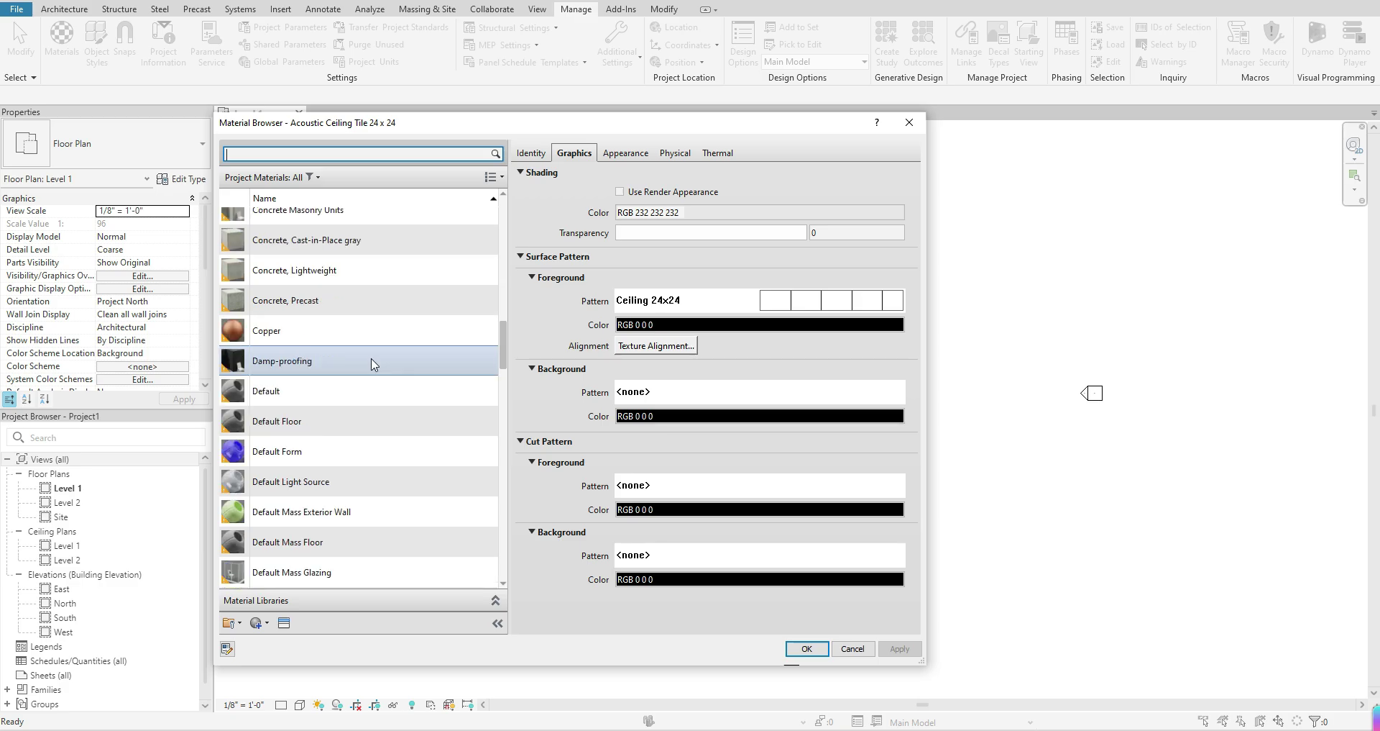
pyautogui.scroll(-3, 375, 365)
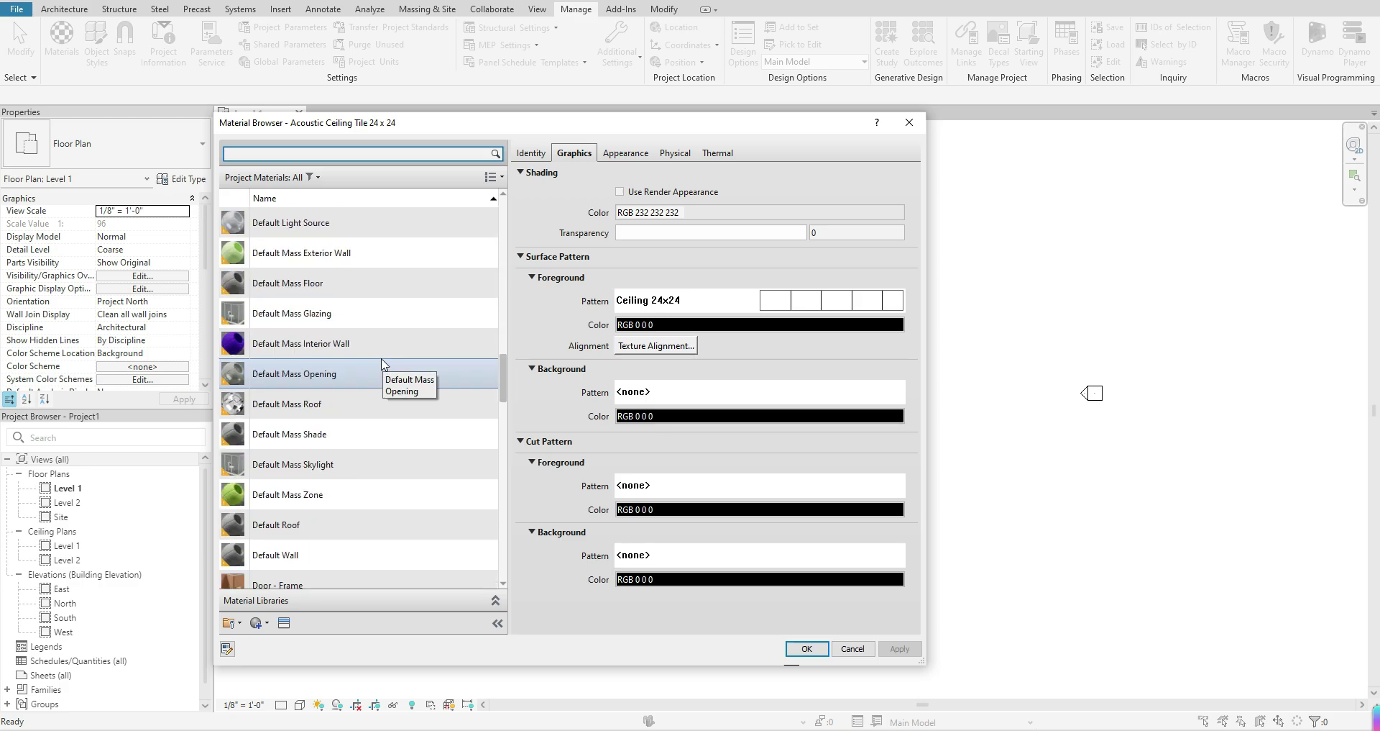
pyautogui.scroll(-2, 383, 365)
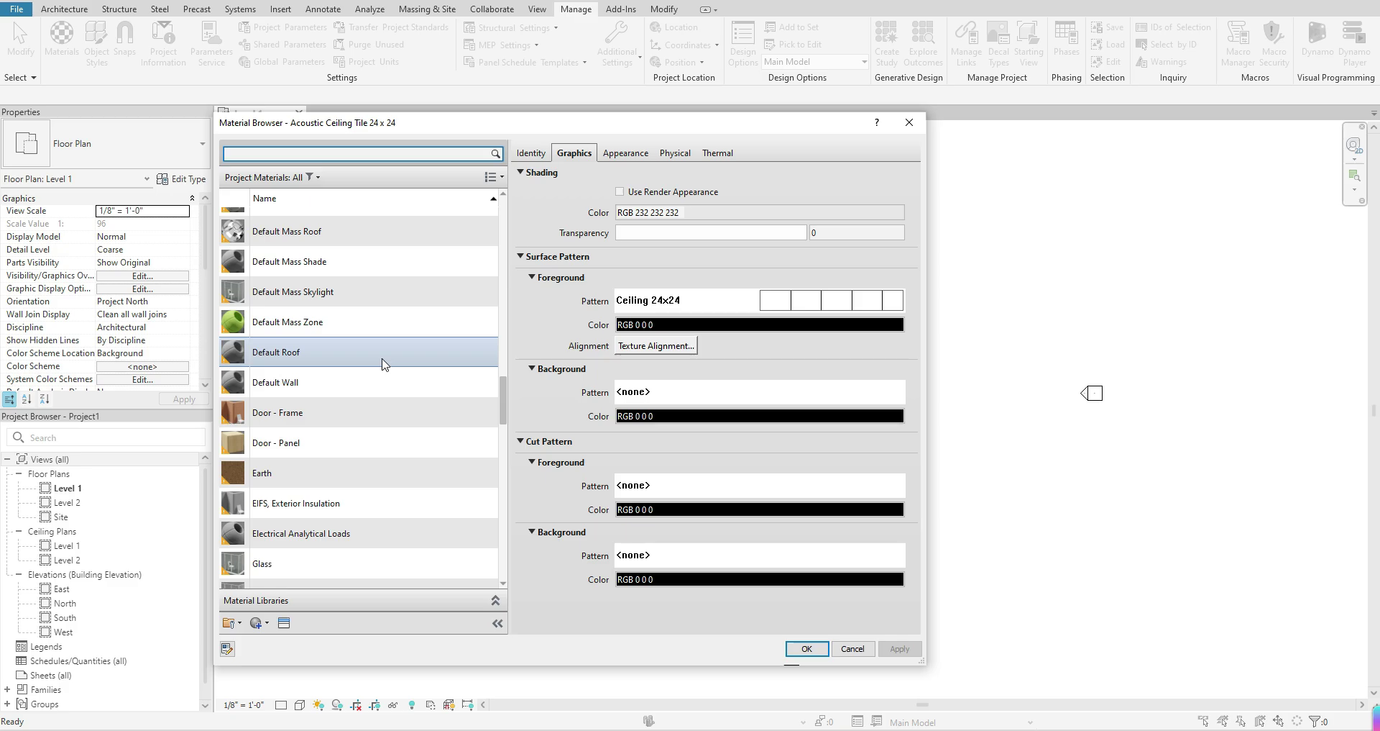
pyautogui.scroll(1, 382, 365)
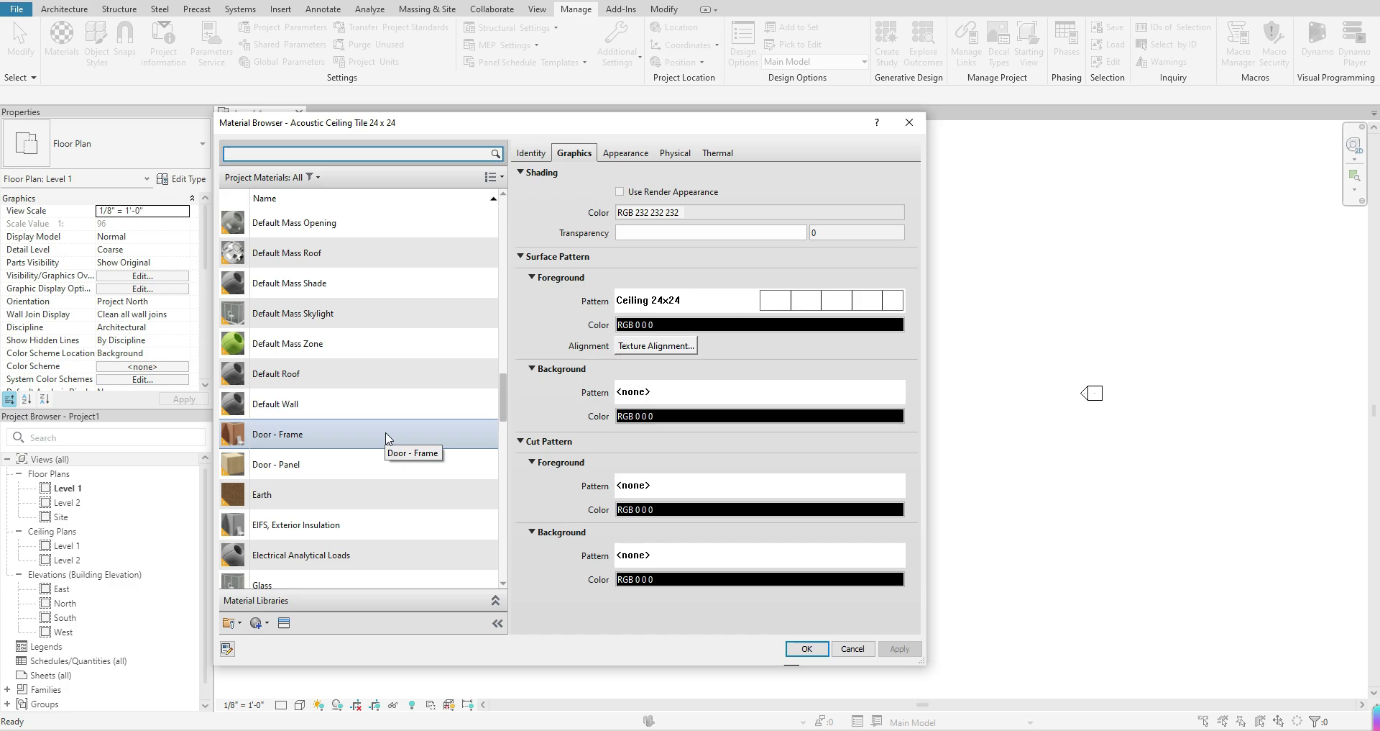
pyautogui.scroll(-1, 388, 437)
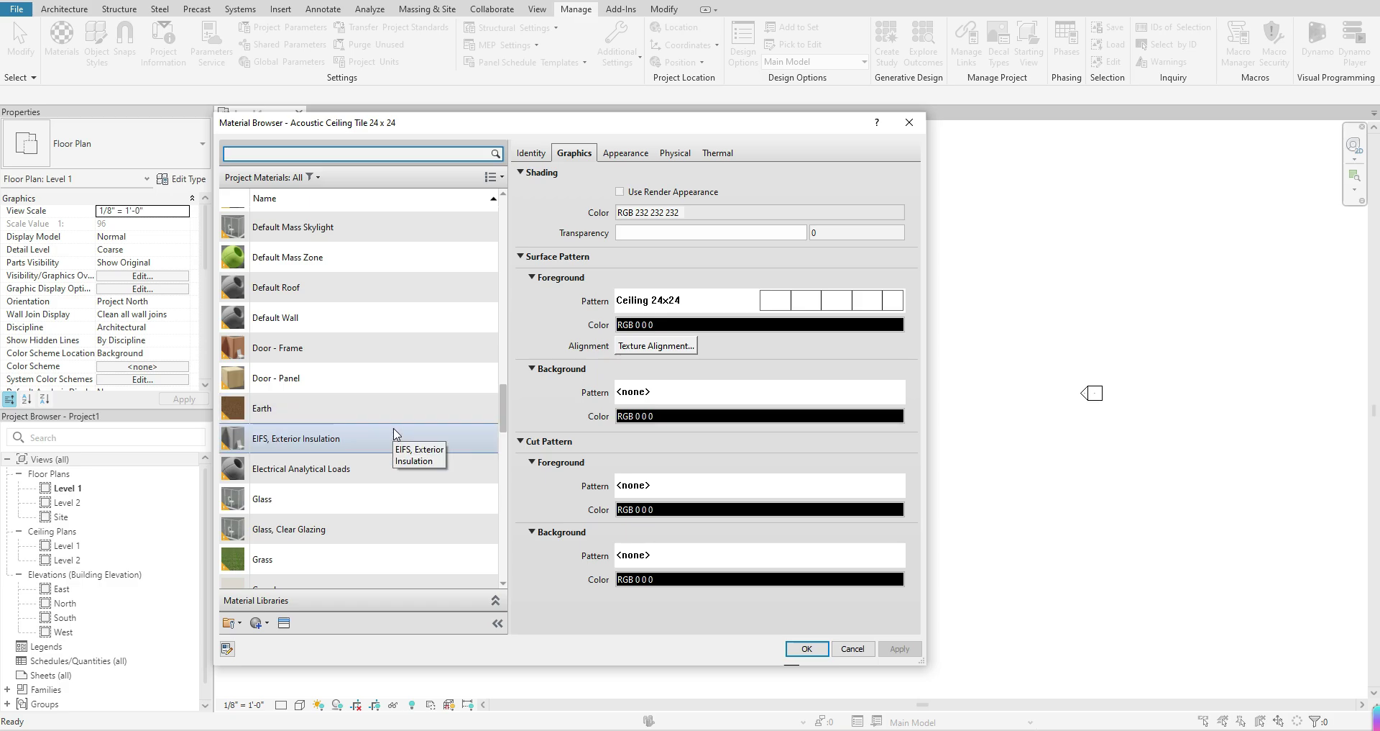
pyautogui.scroll(-1, 397, 435)
pyautogui.scroll(-5, 396, 434)
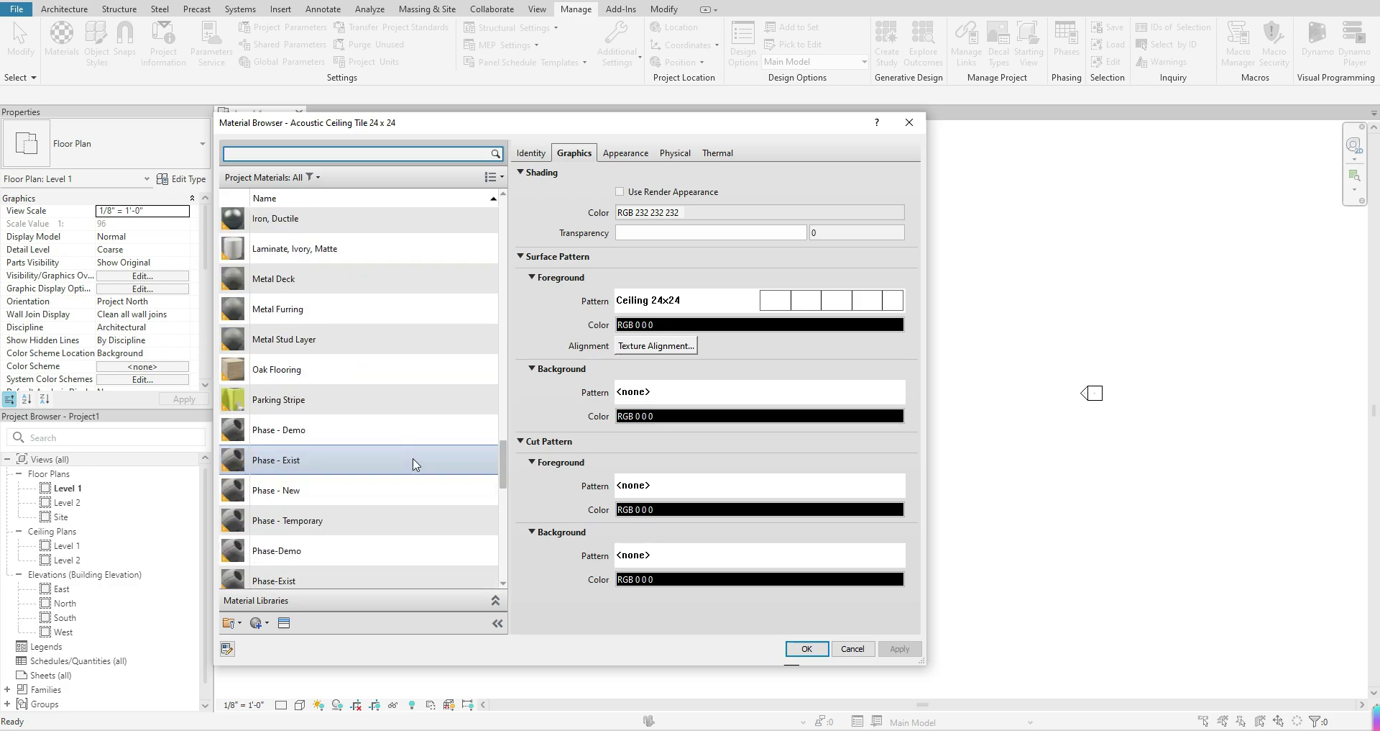
pyautogui.scroll(-2, 404, 473)
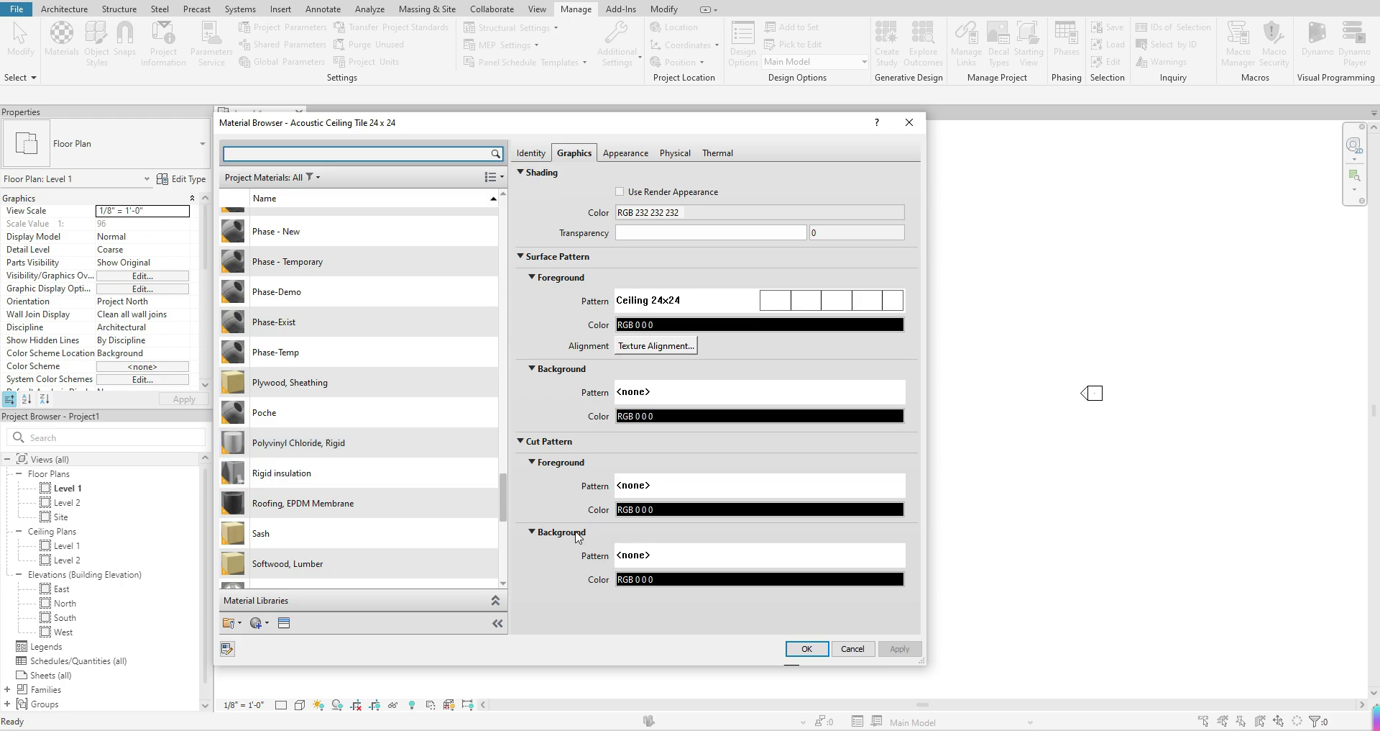
pyautogui.scroll(-5, 440, 478)
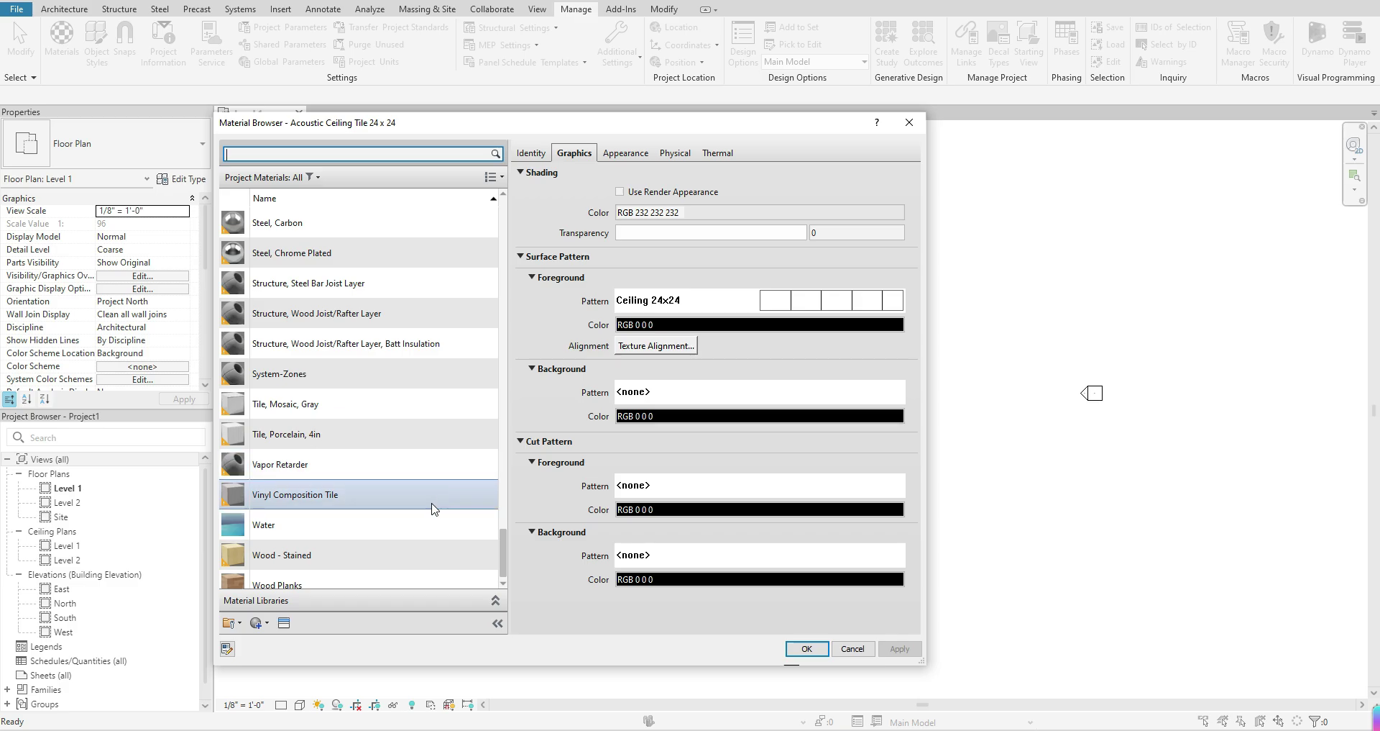
pyautogui.scroll(-1, 424, 518)
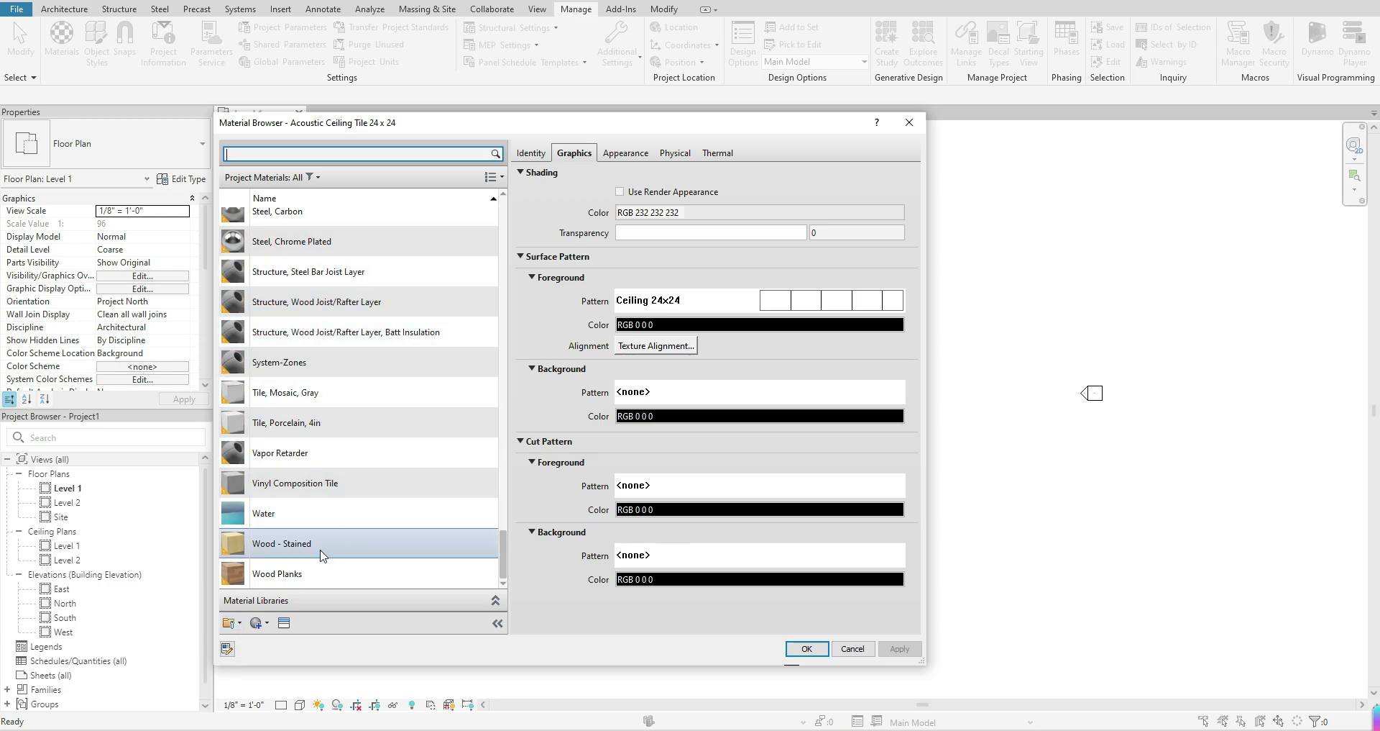
pyautogui.click(240, 624)
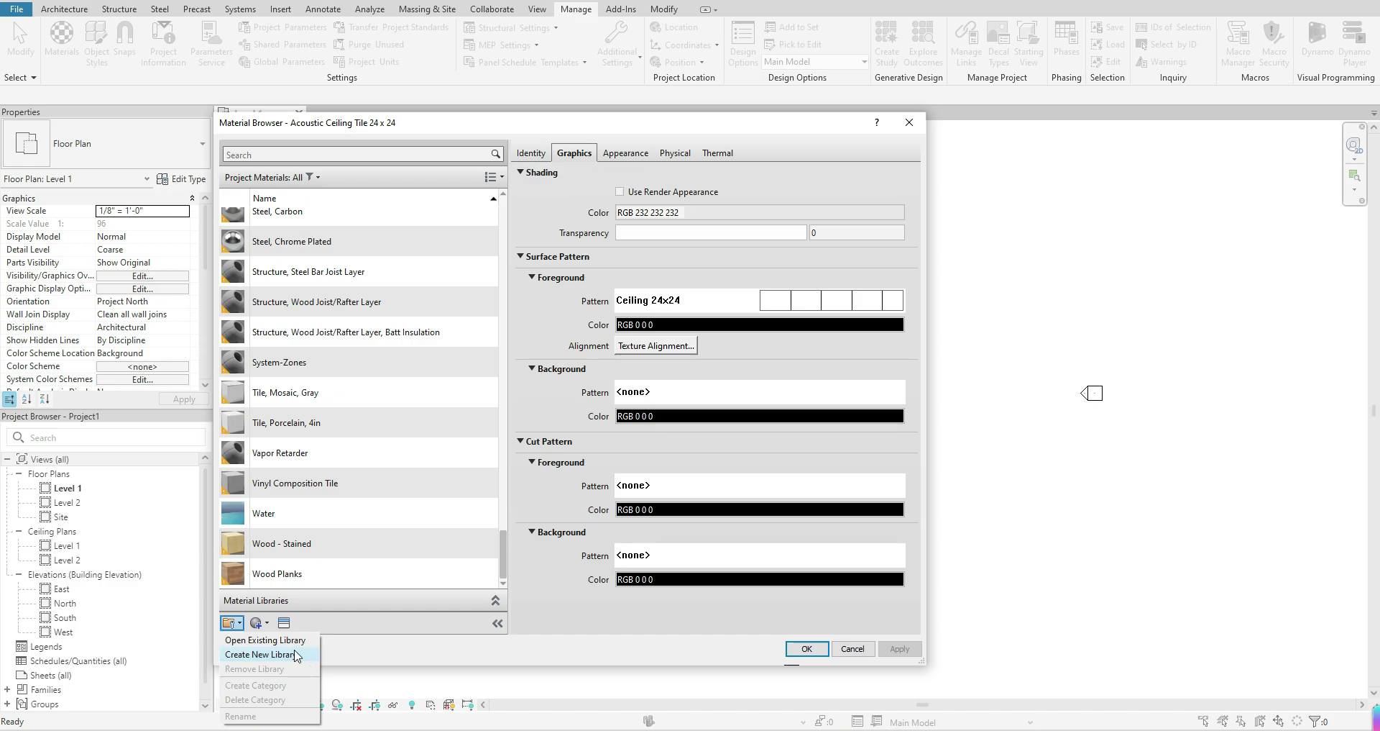
pyautogui.click(567, 627)
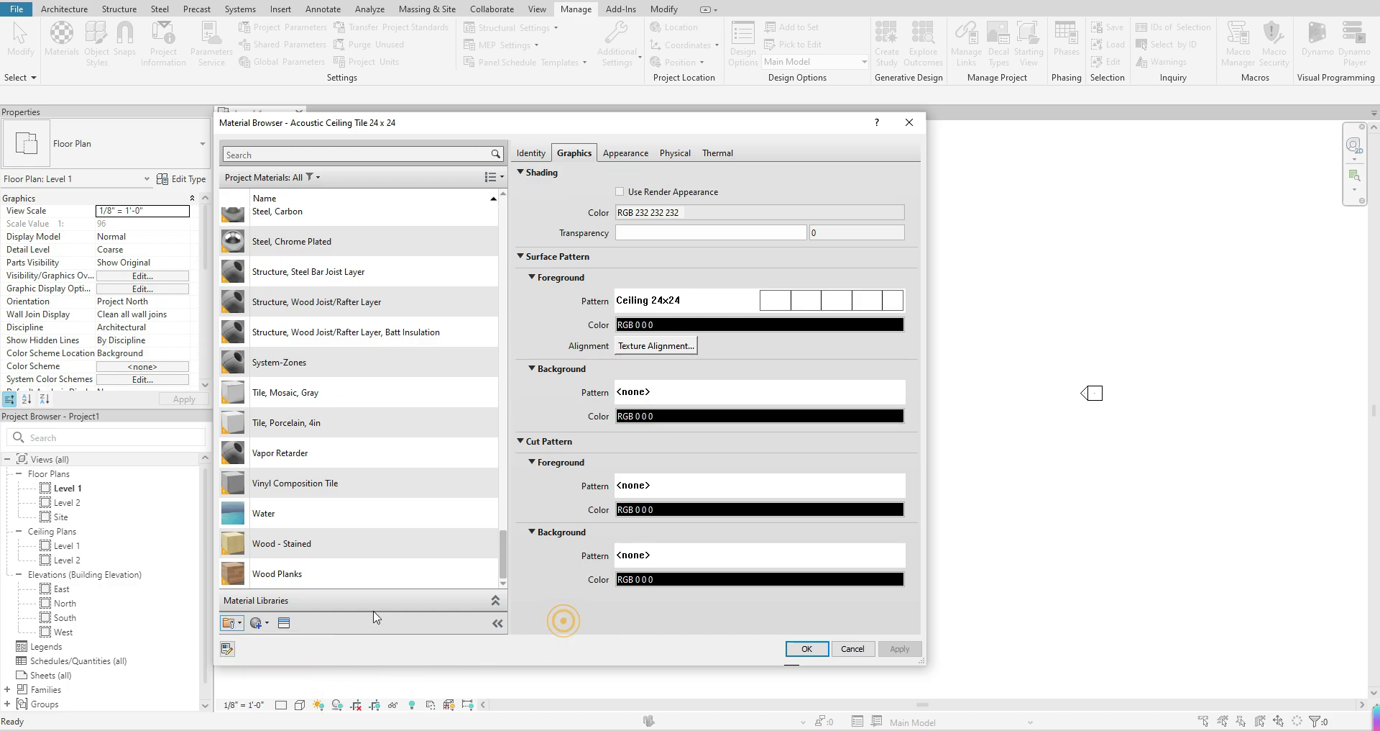
pyautogui.click(267, 625)
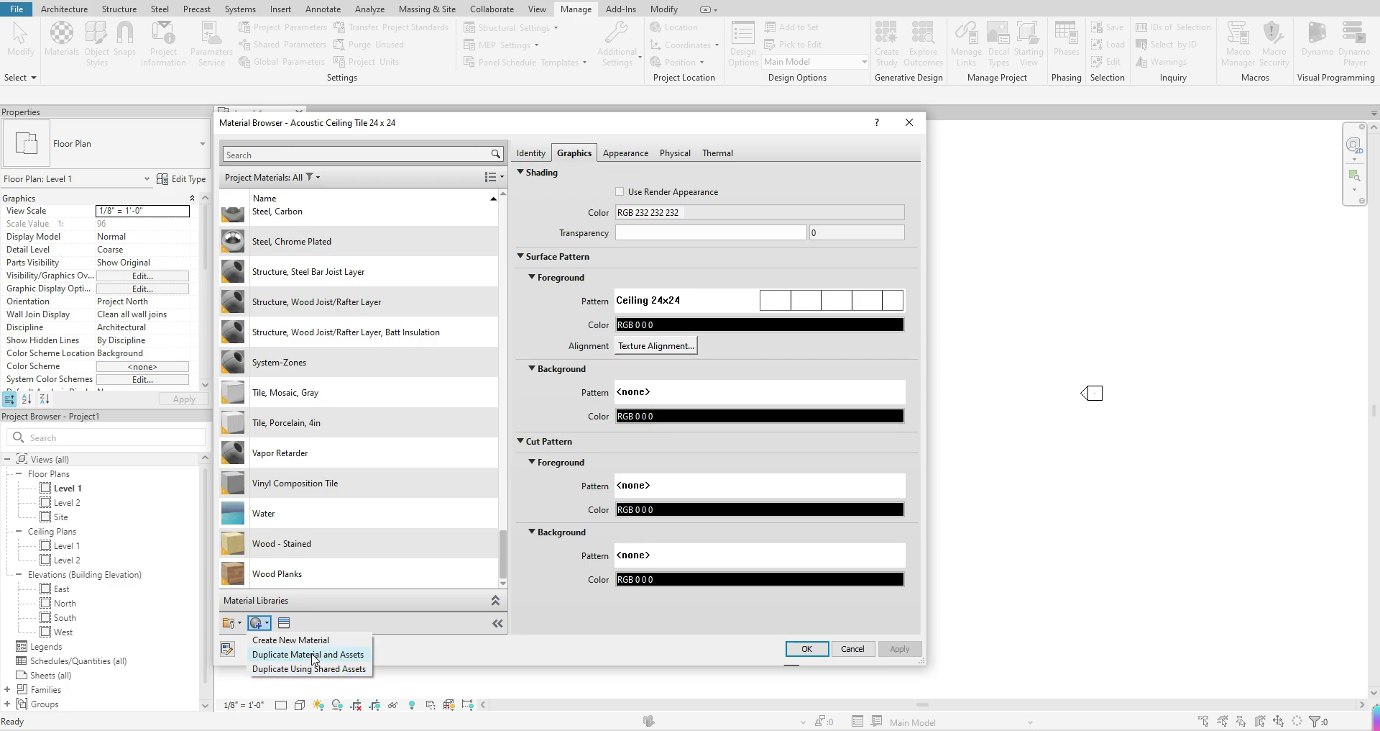
pyautogui.click(553, 588)
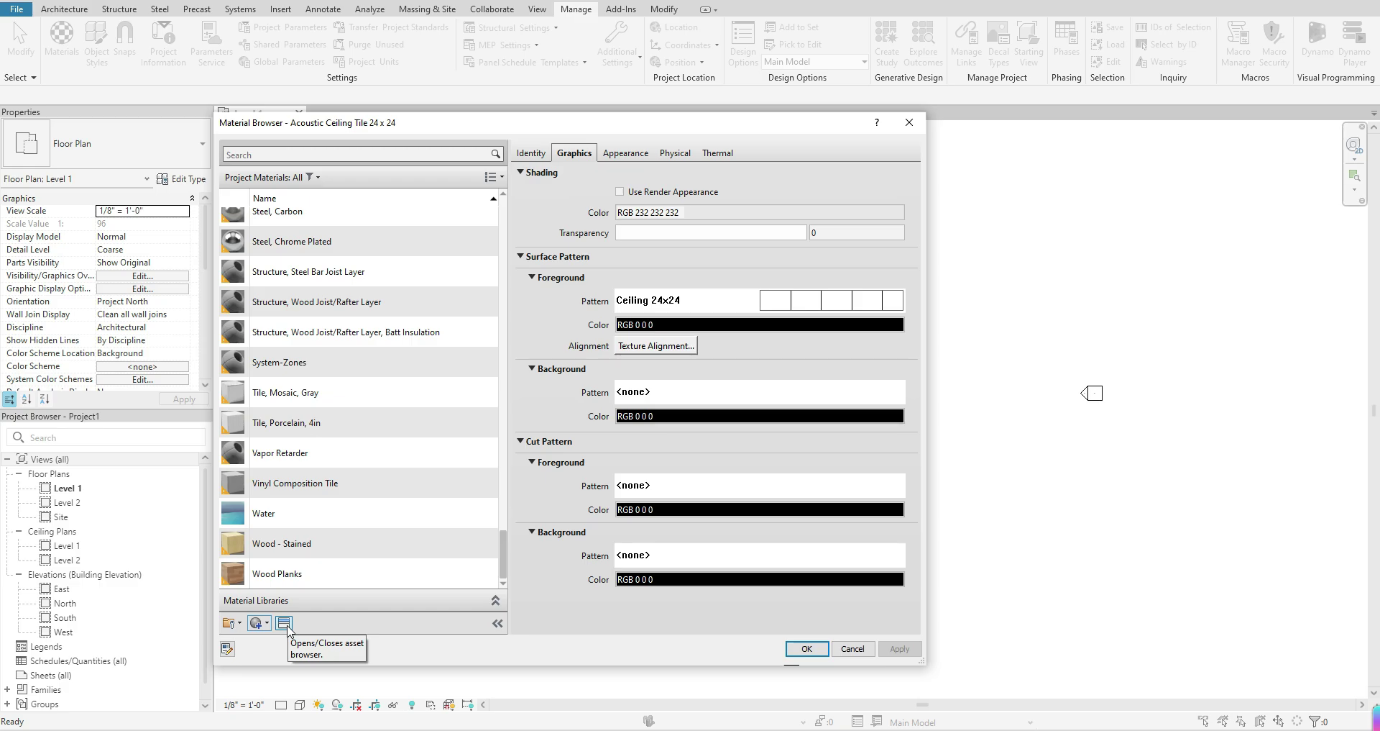
pyautogui.click(287, 629)
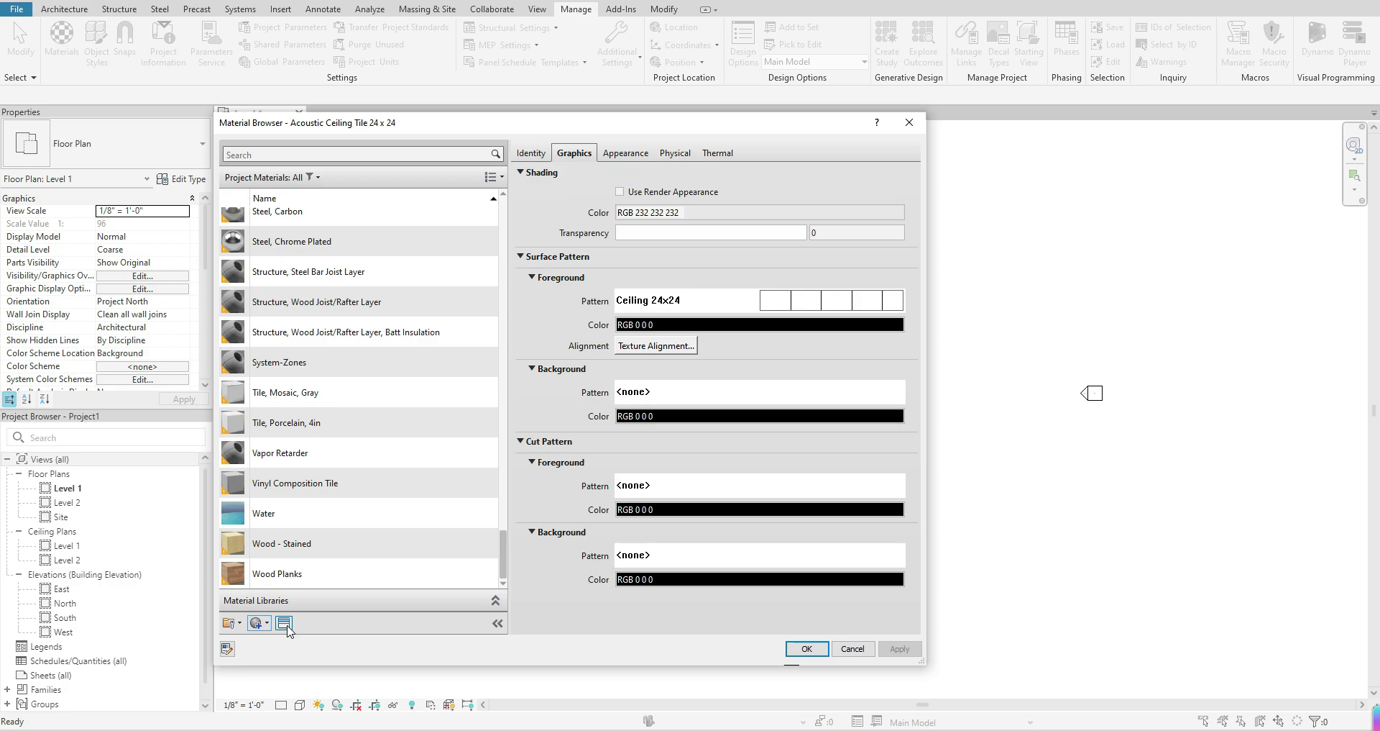
# - Select Tile, Porcelain, 4in to see its graphics: RGB 89 87 158 shading, 4" Tile surface pattern
pyautogui.scroll(1, 338, 310)
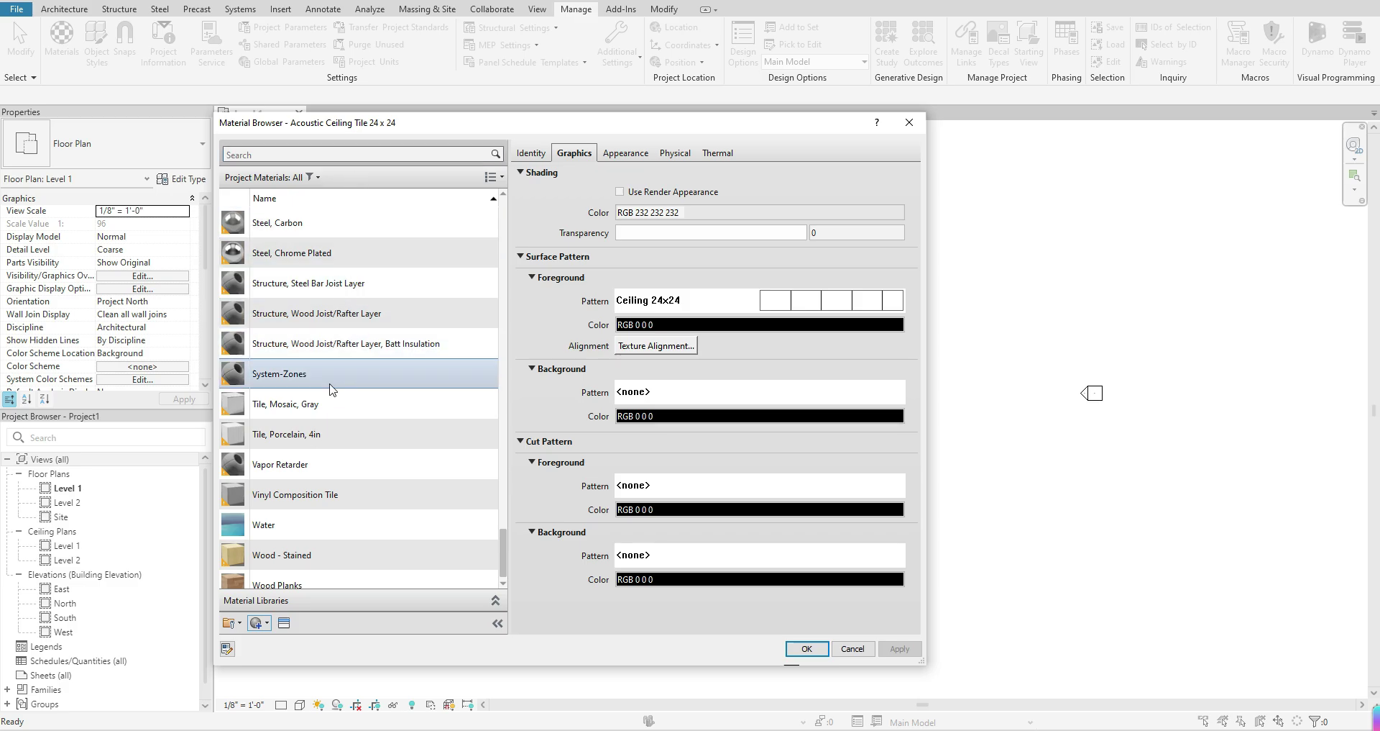
pyautogui.scroll(-1, 333, 389)
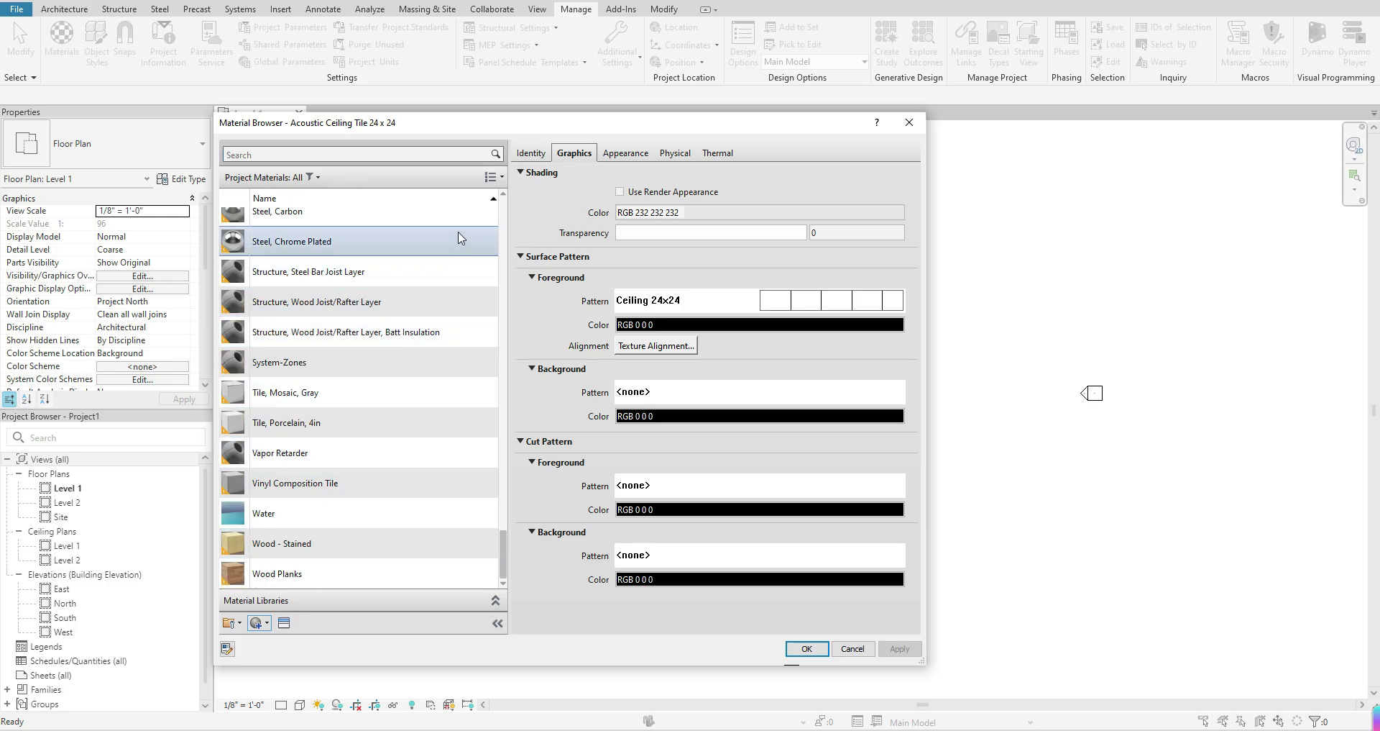
pyautogui.scroll(1, 461, 238)
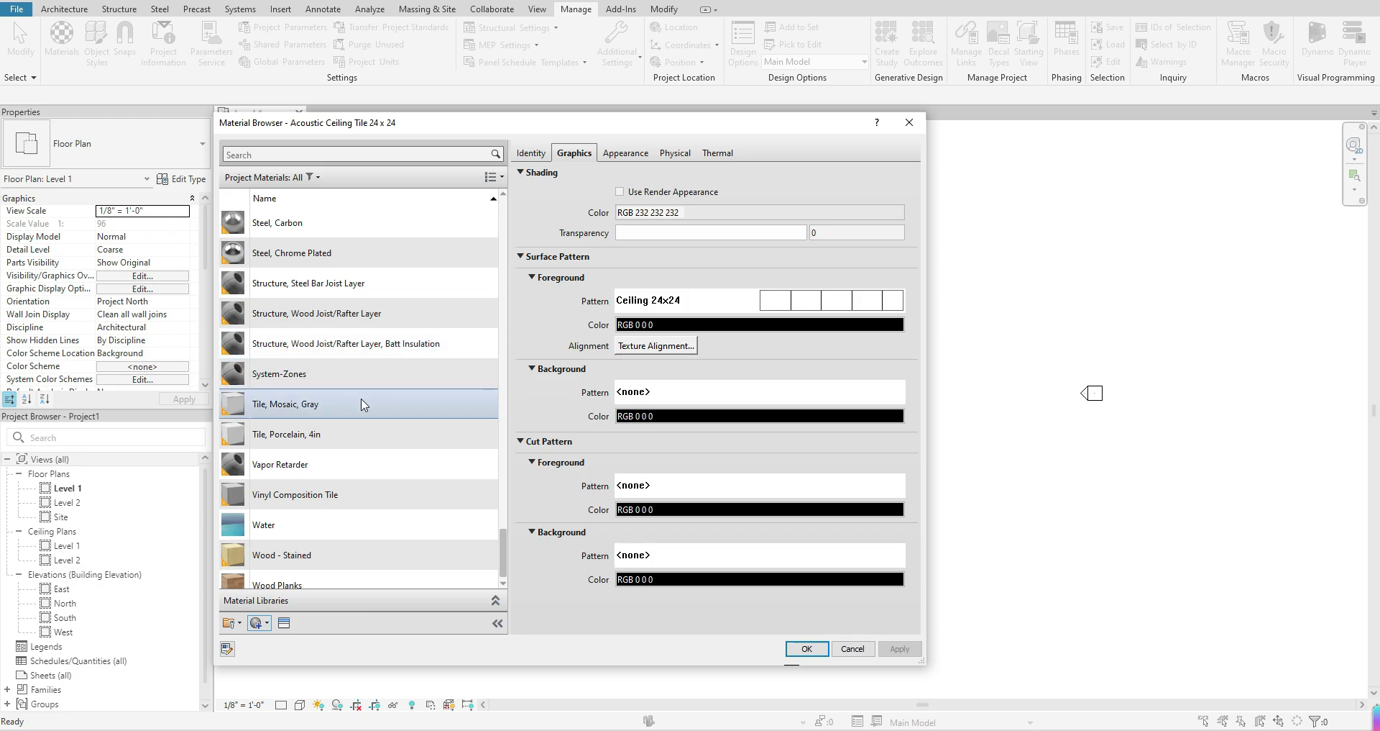
pyautogui.click(272, 435)
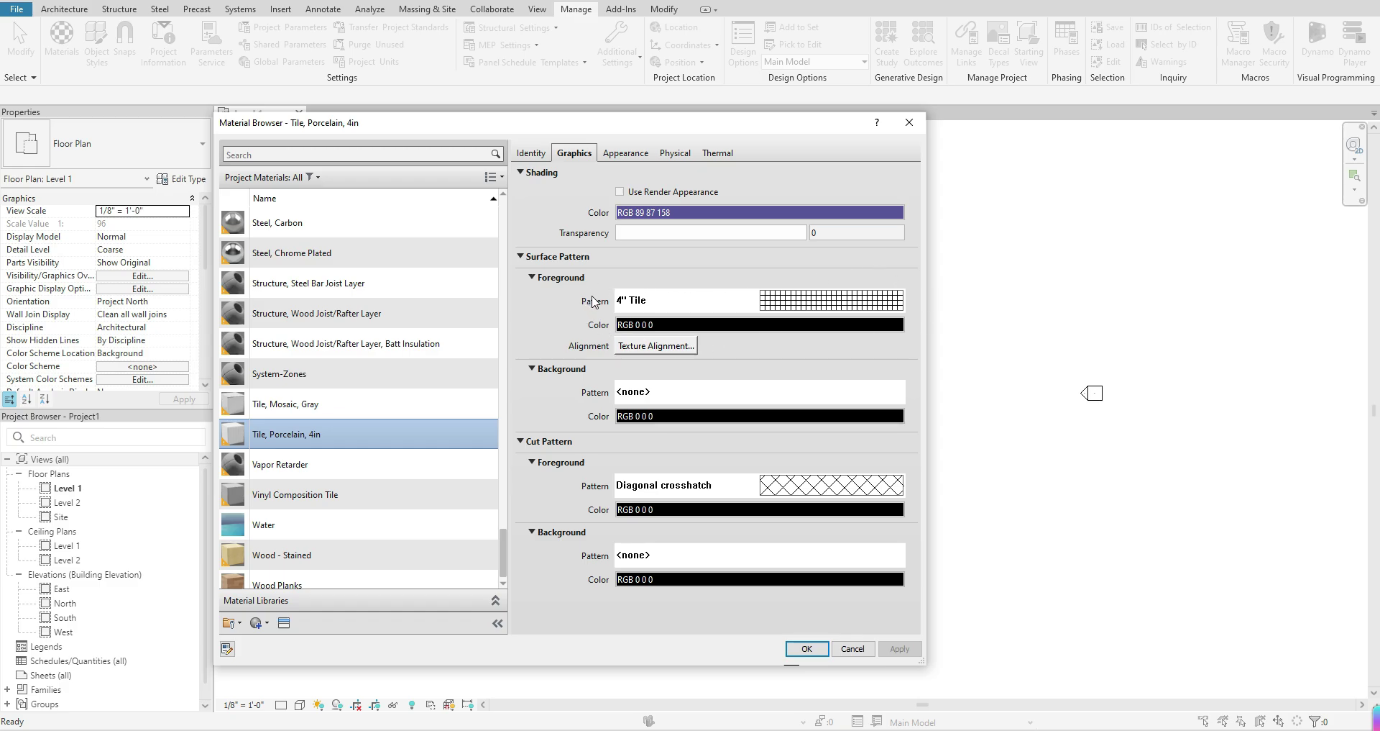
pyautogui.click(681, 307)
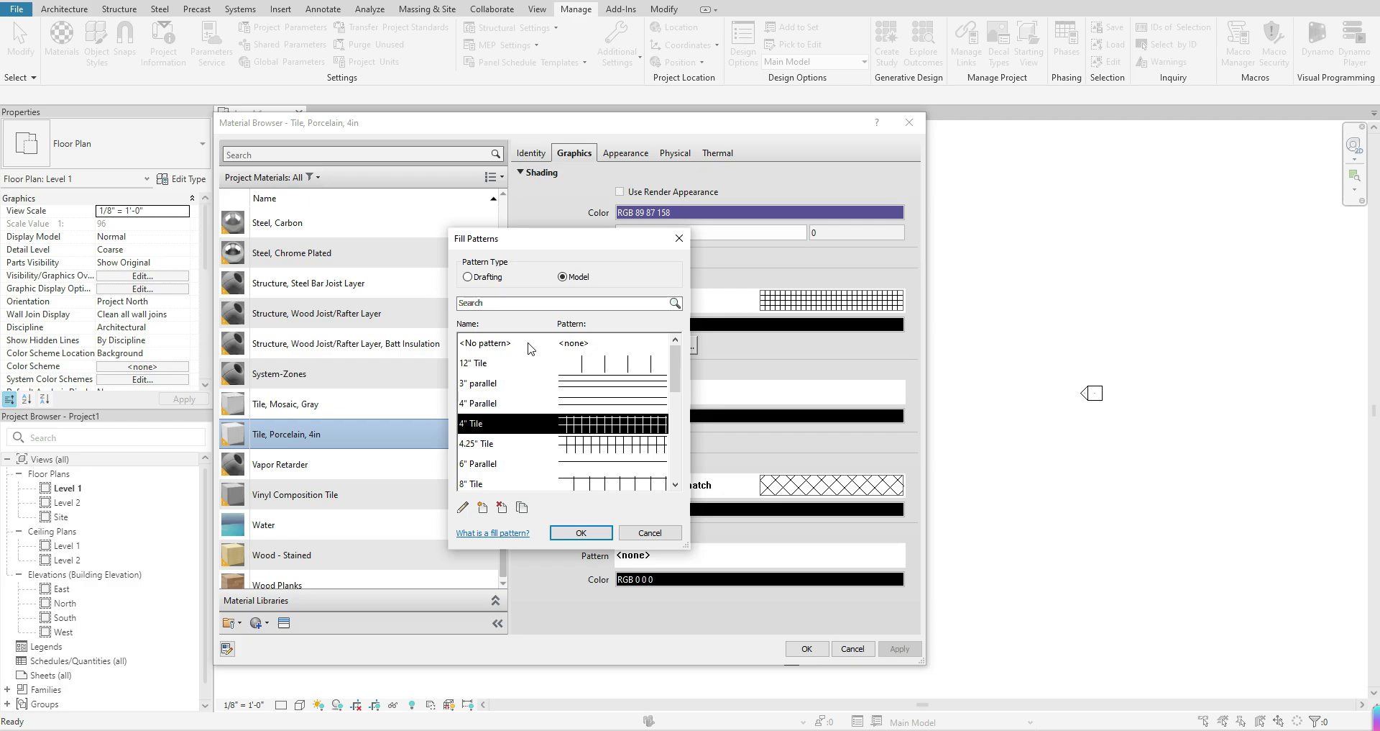
pyautogui.click(584, 536)
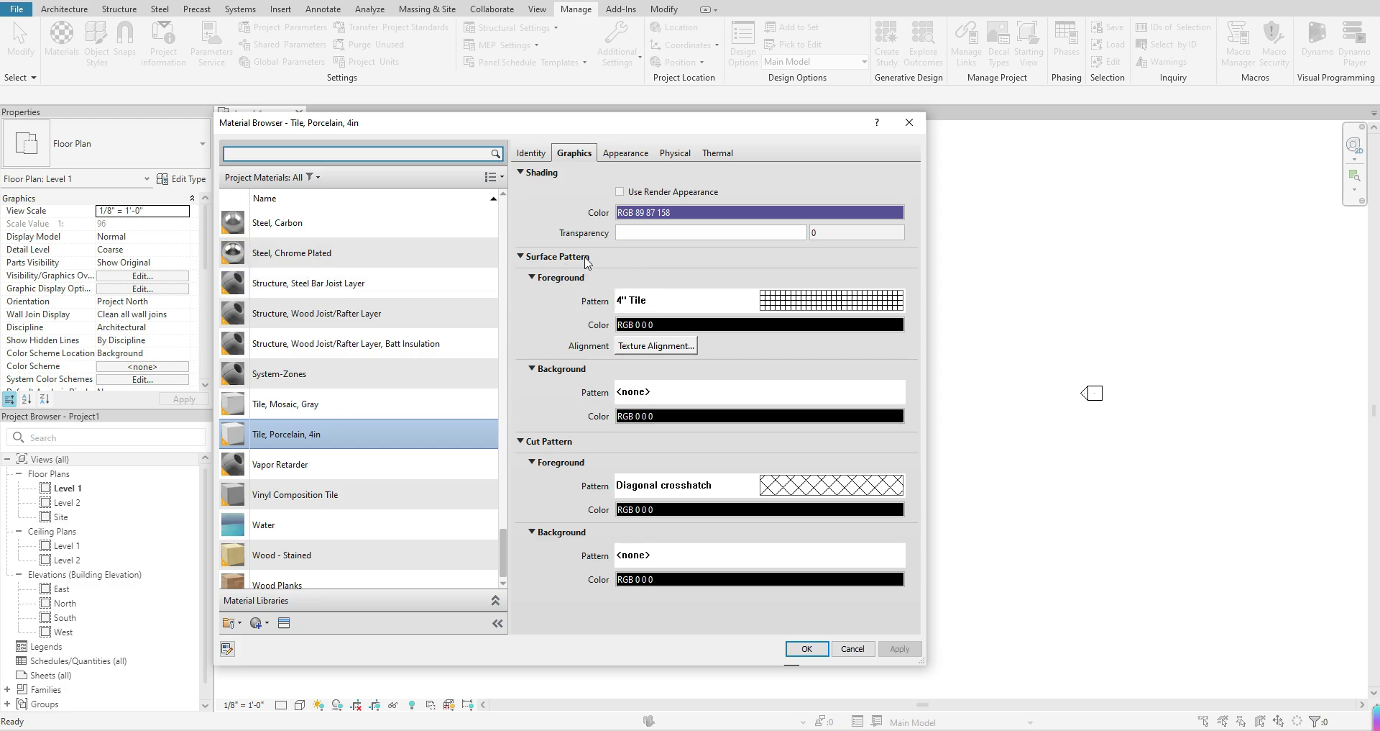
# - Show the tile's appearance asset, 3in Squares - White ceramic, RGB 245 245 245, satin finish
pyautogui.click(620, 156)
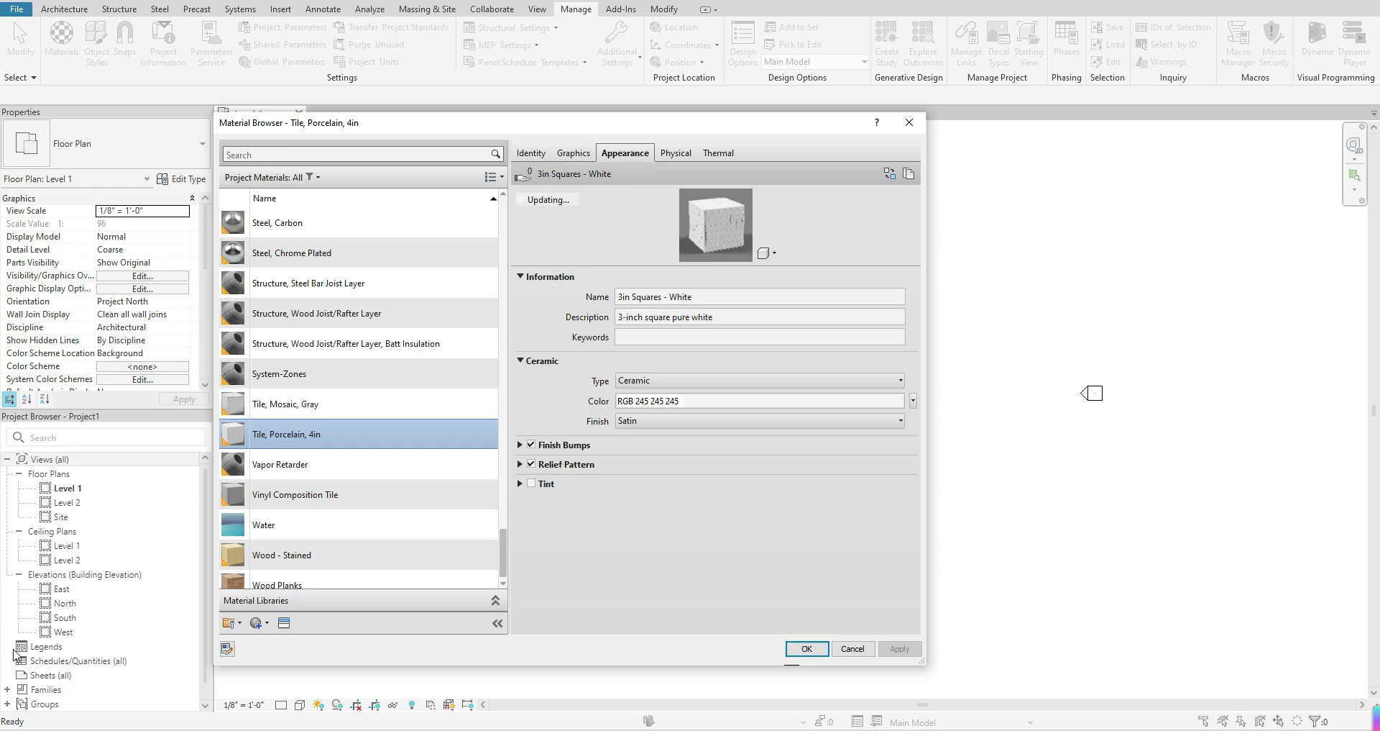
pyautogui.scroll(-1, 311, 544)
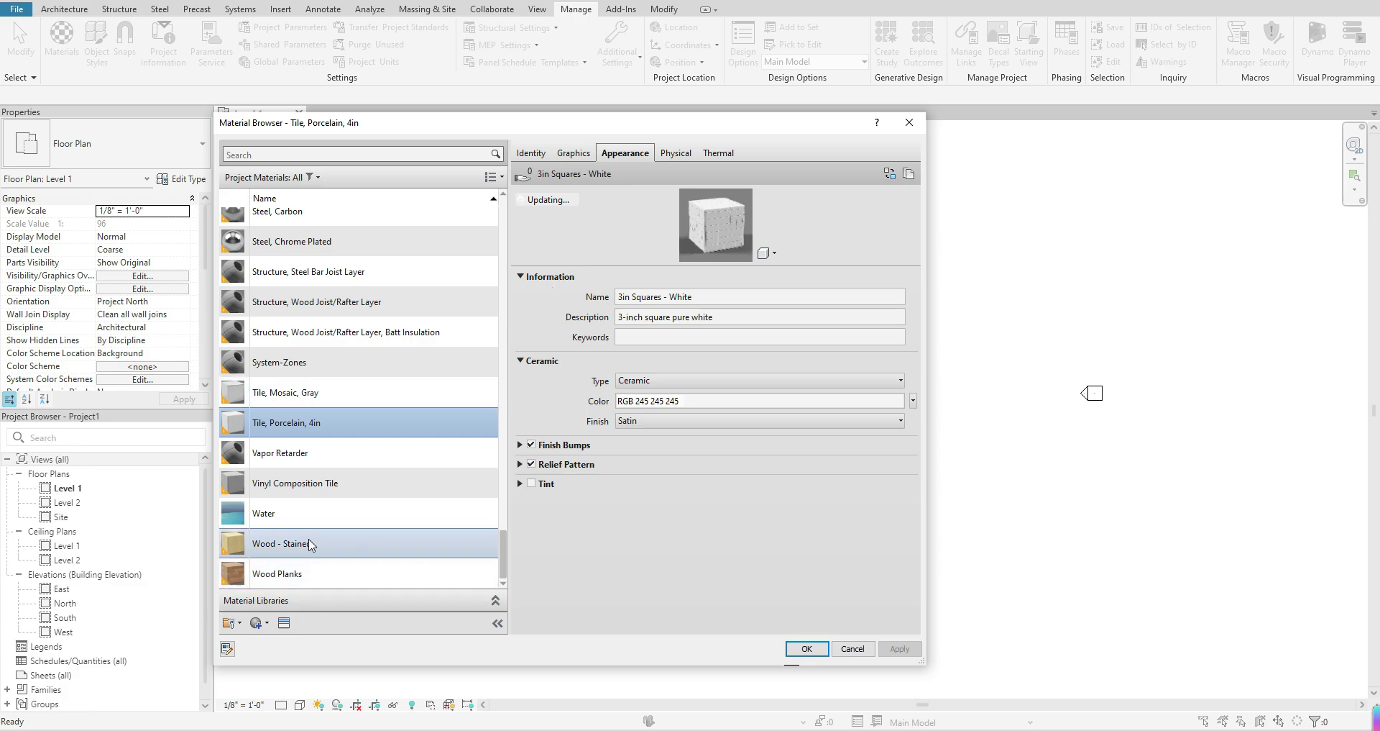
pyautogui.click(316, 576)
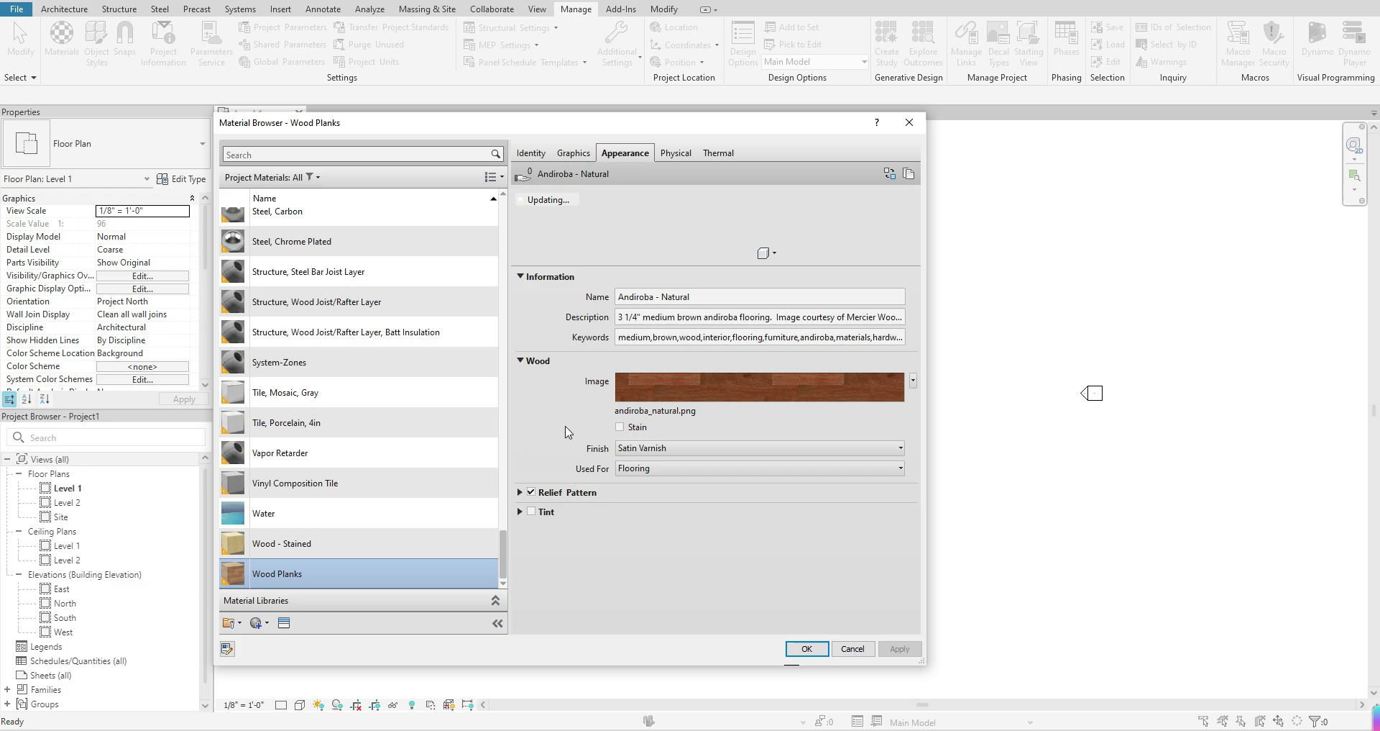
pyautogui.click(323, 423)
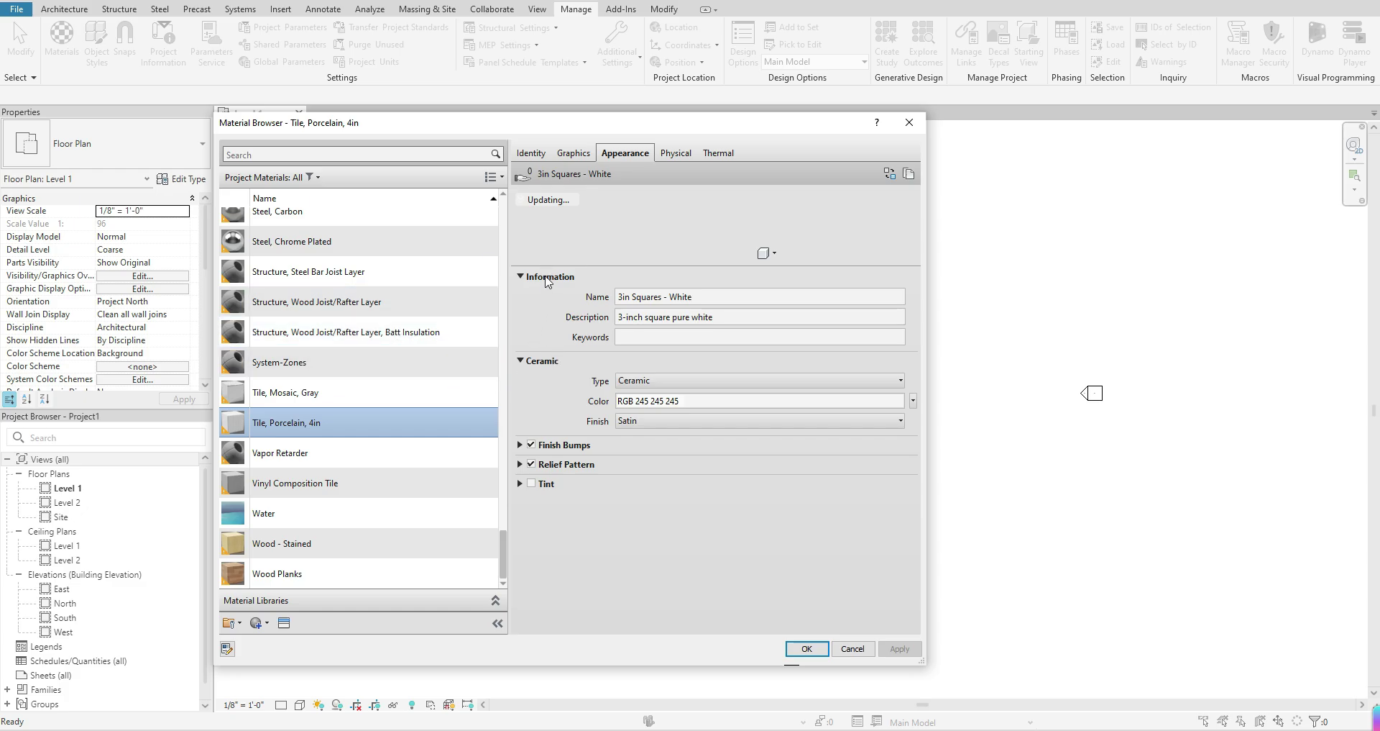
# - Expand the tile's Finish Bumps and Relief Pattern sections, then check its physical density of 124.86 lb/ft³
pyautogui.click(520, 446)
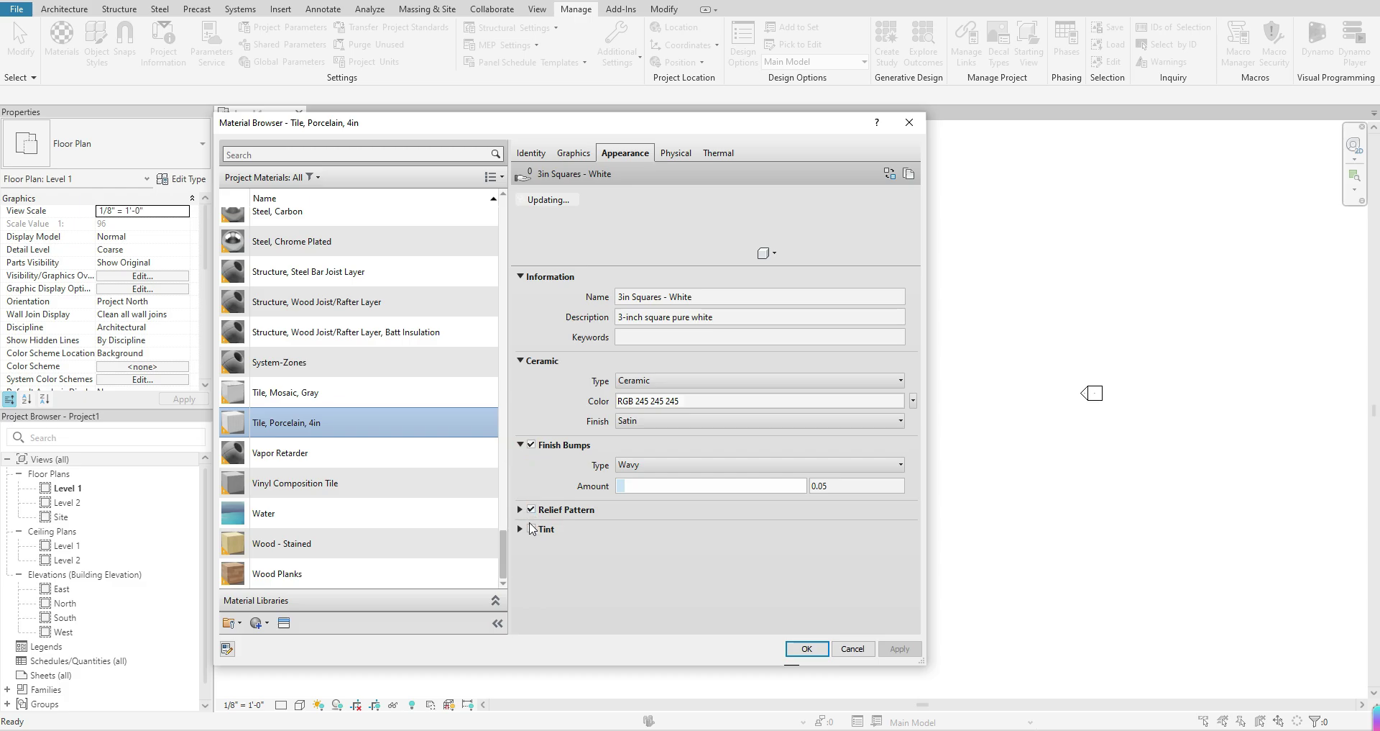
pyautogui.click(520, 509)
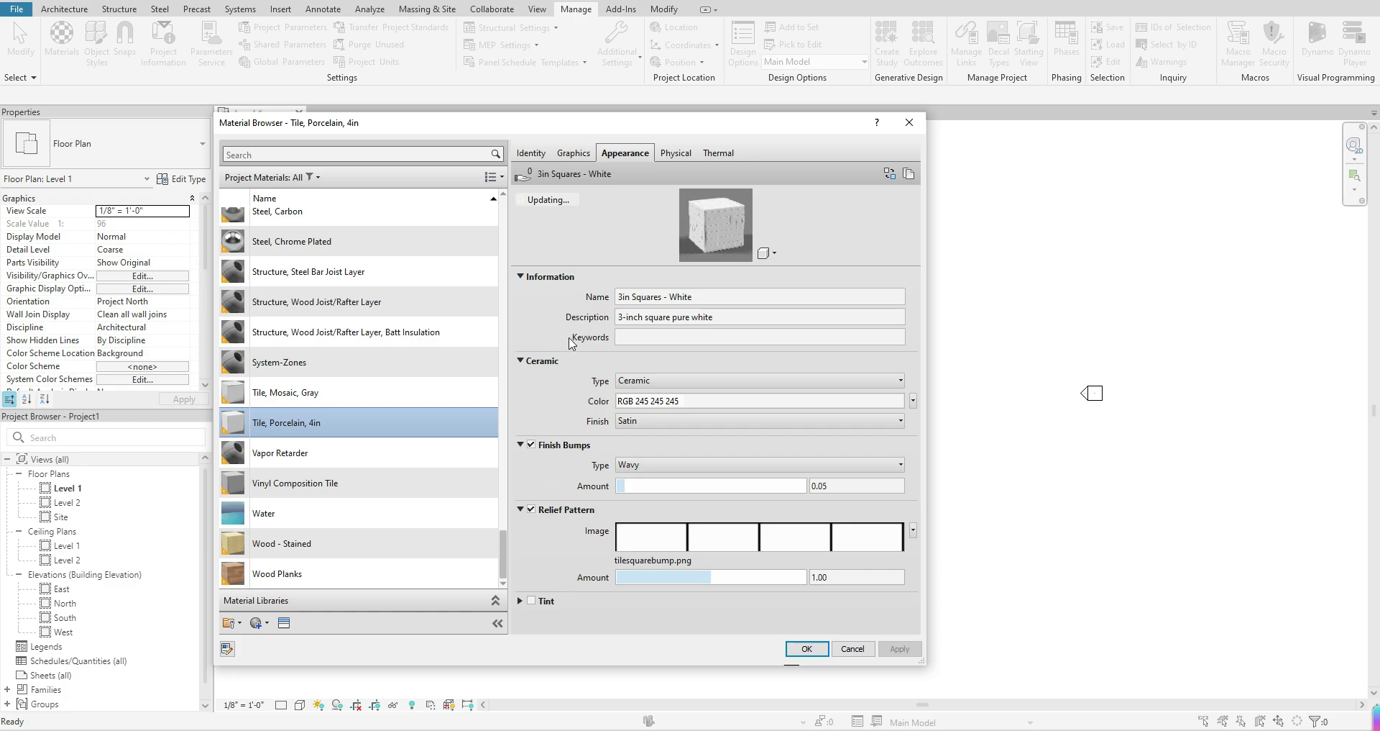
pyautogui.click(677, 154)
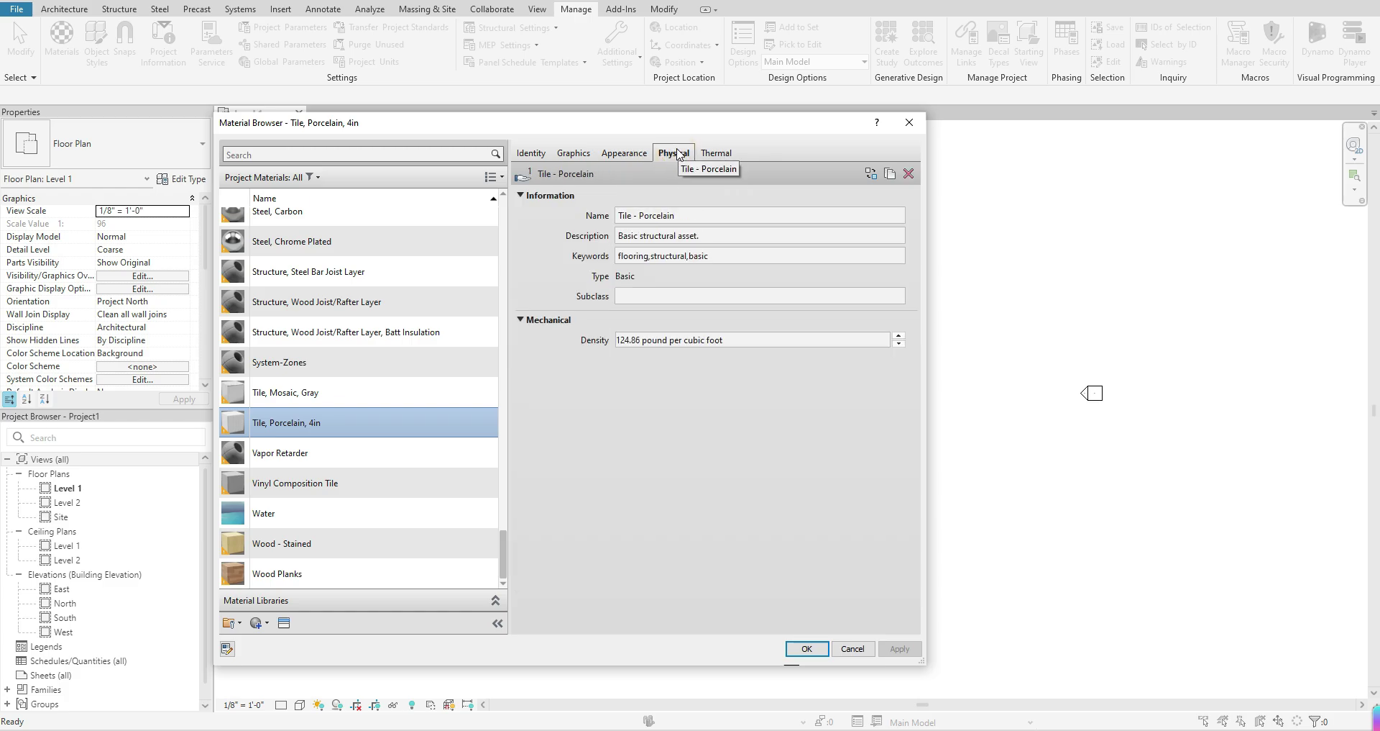
pyautogui.click(710, 152)
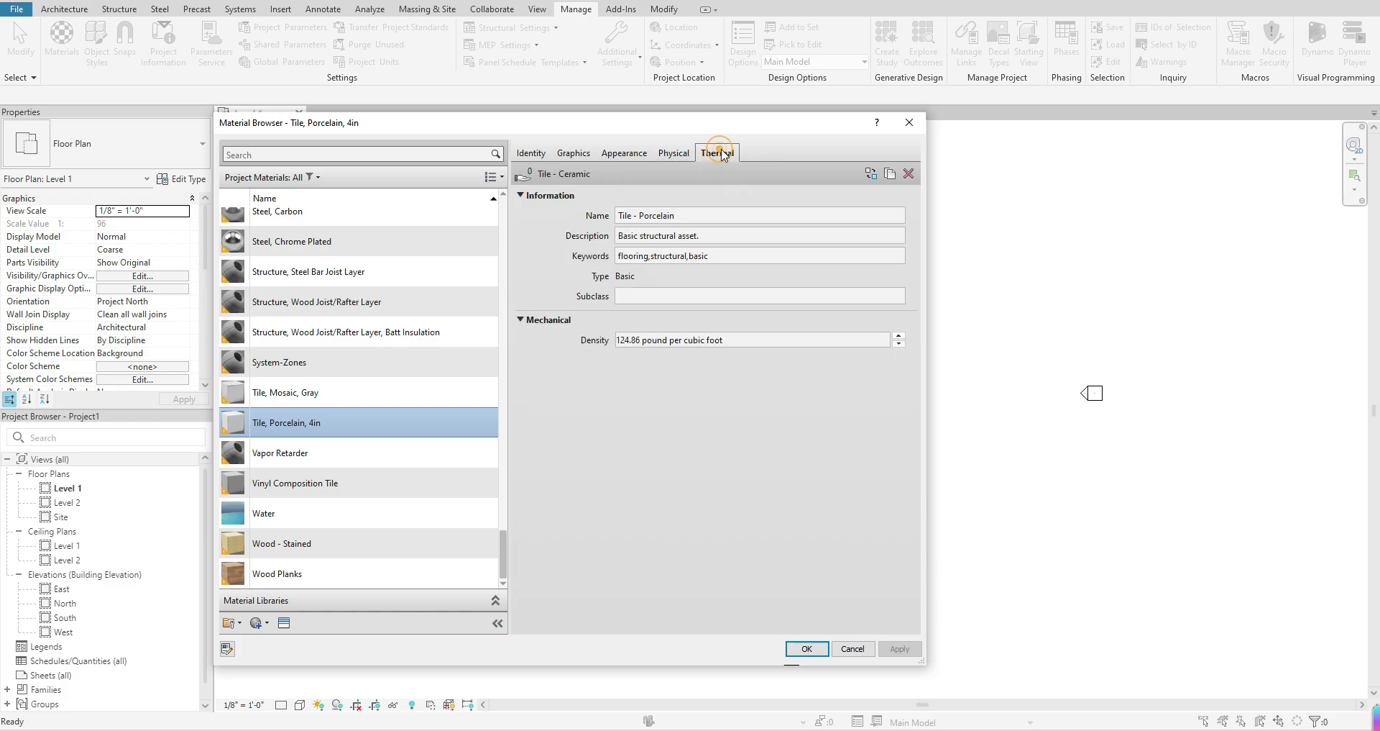
pyautogui.click(681, 154)
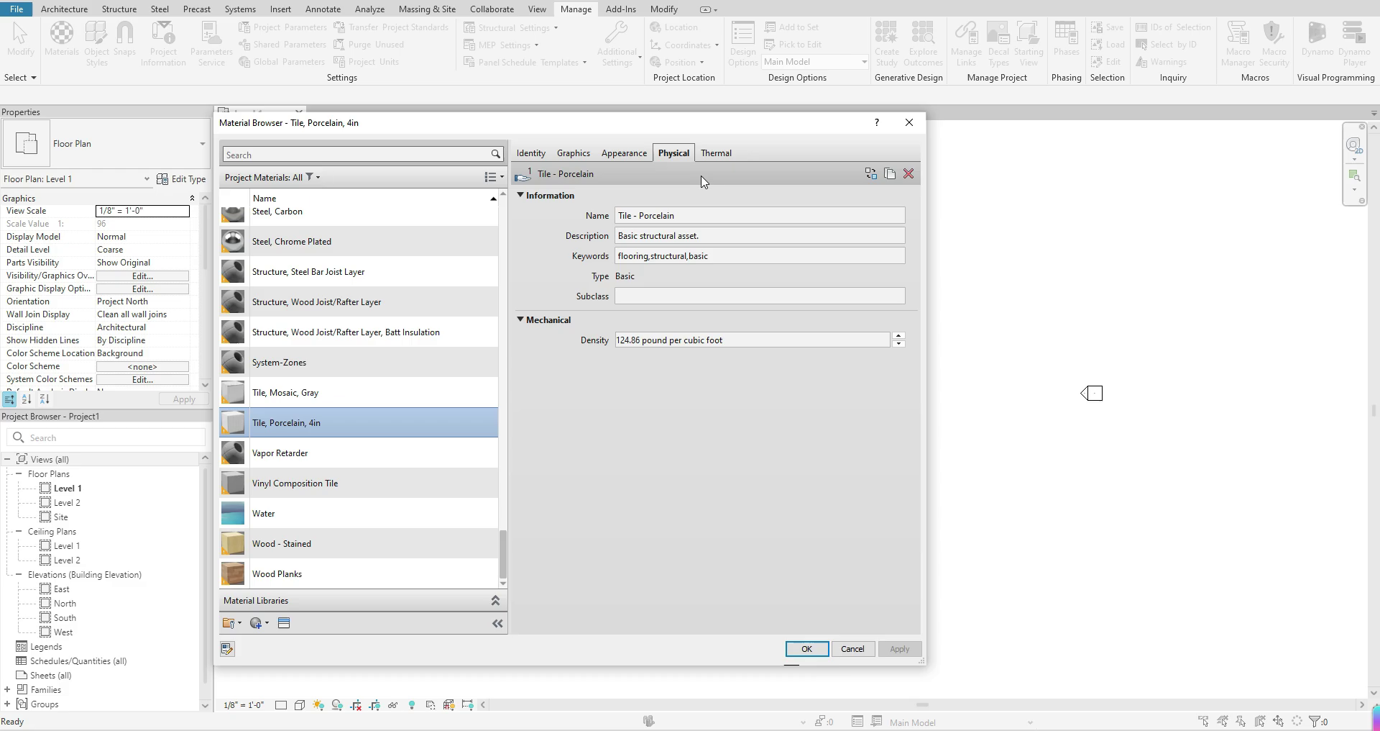
pyautogui.click(718, 154)
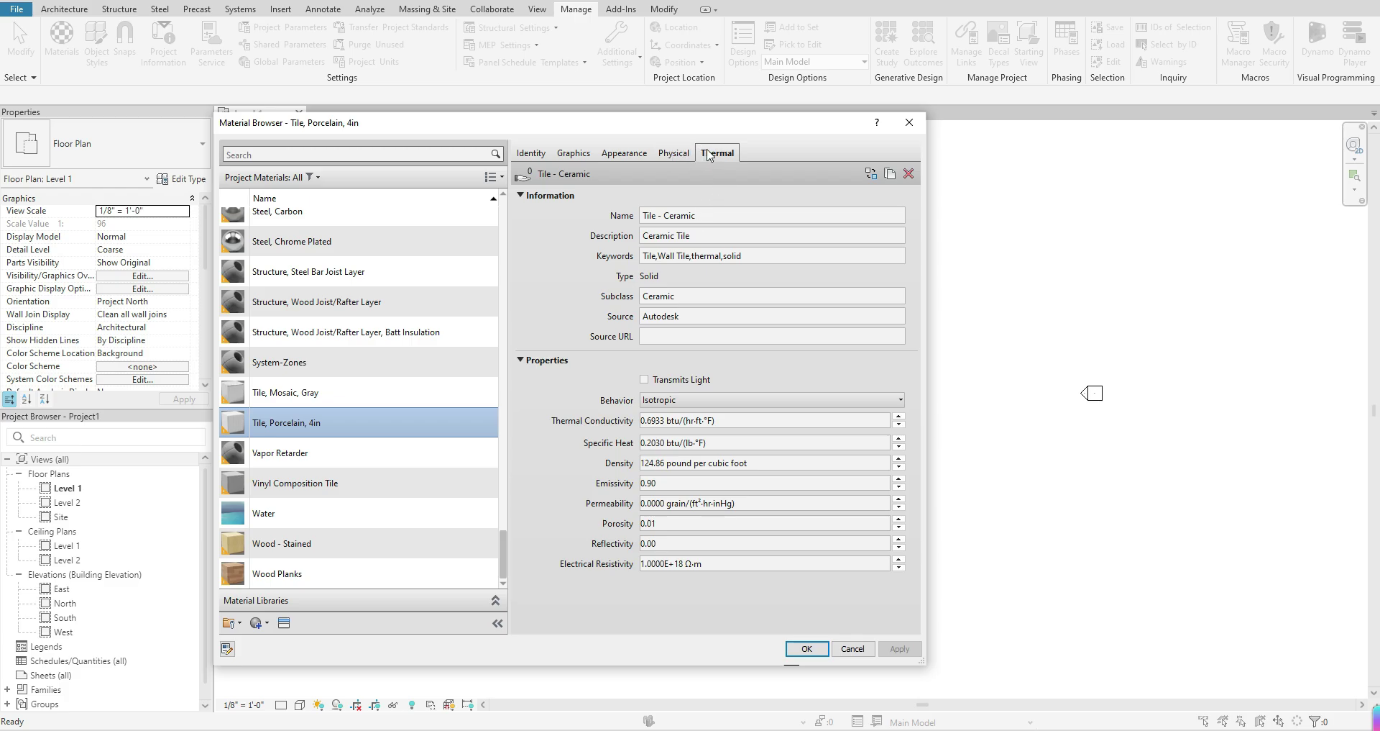
pyautogui.click(624, 155)
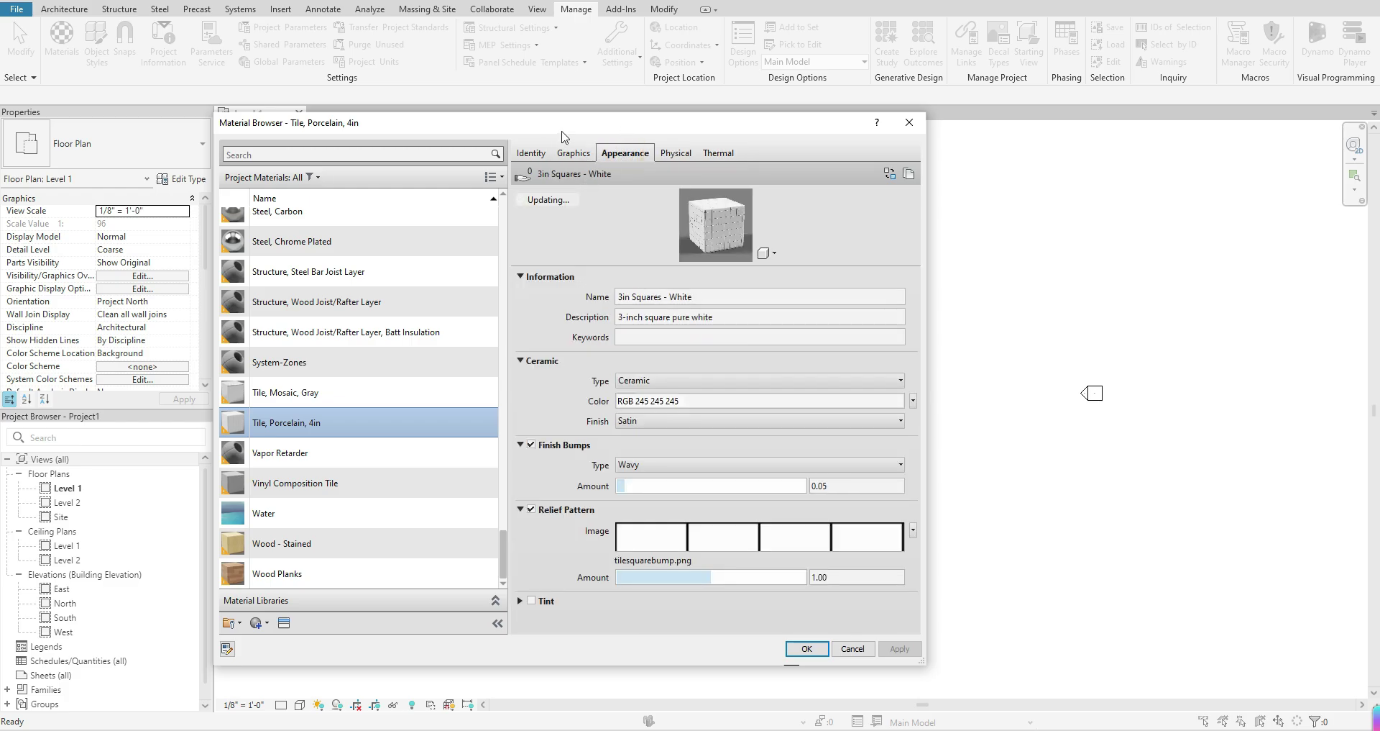
# - Review the tile's Identity class list, keeping Generic, and return to its Graphics settings
pyautogui.click(561, 153)
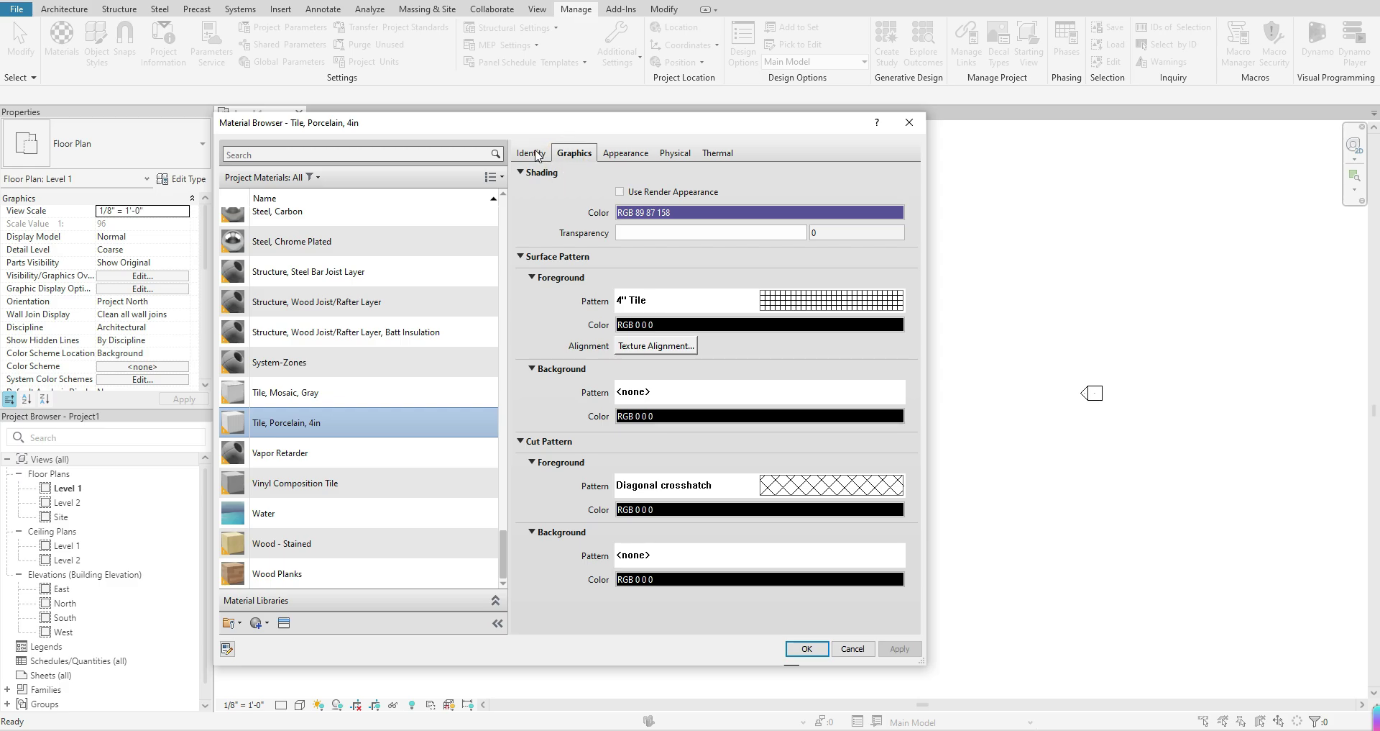
pyautogui.click(534, 154)
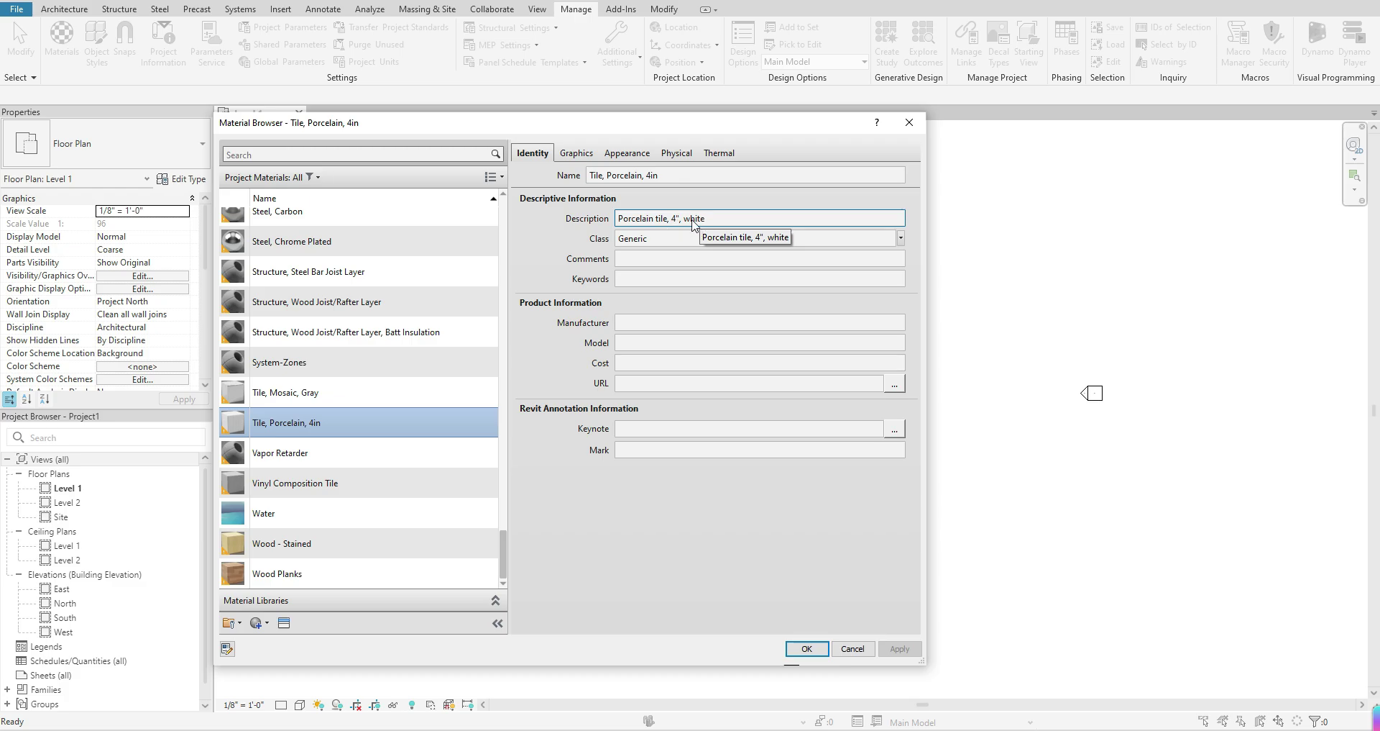
pyautogui.click(677, 237)
pyautogui.click(678, 232)
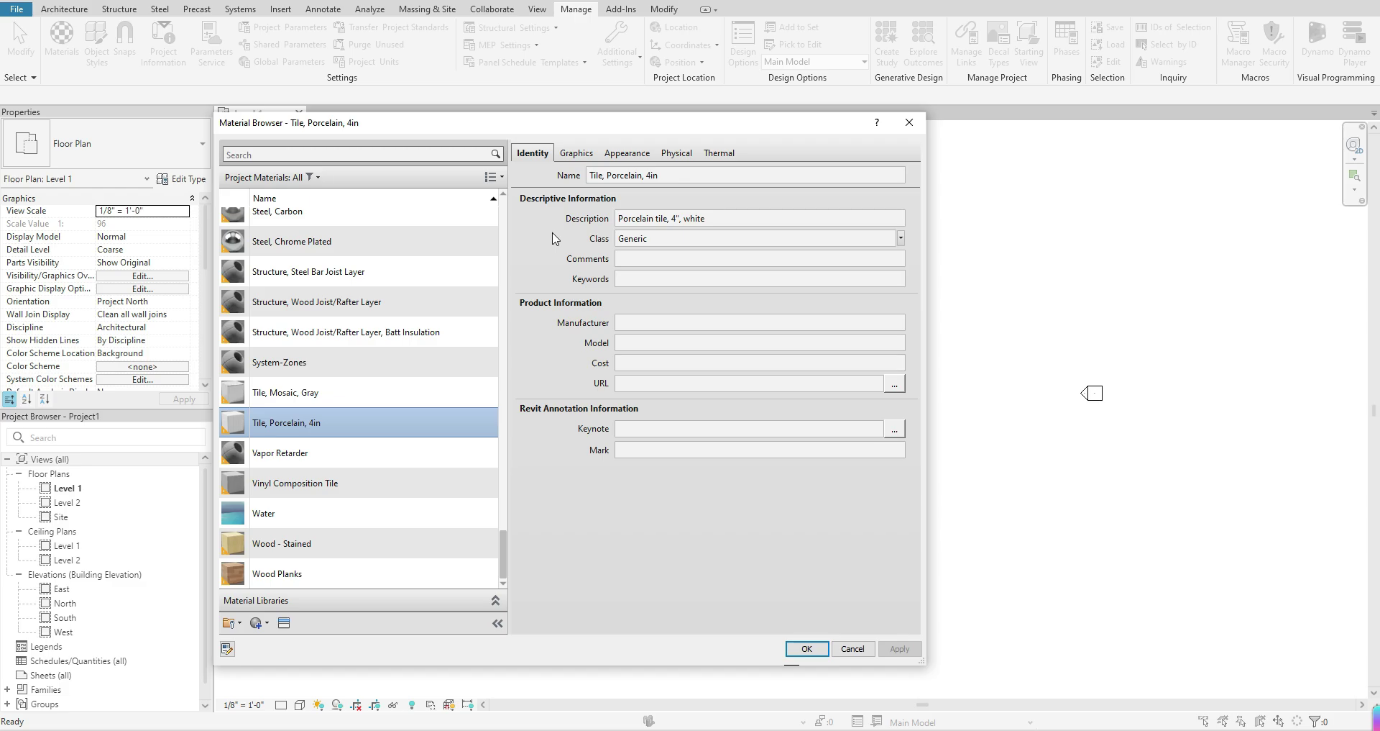
pyautogui.click(574, 153)
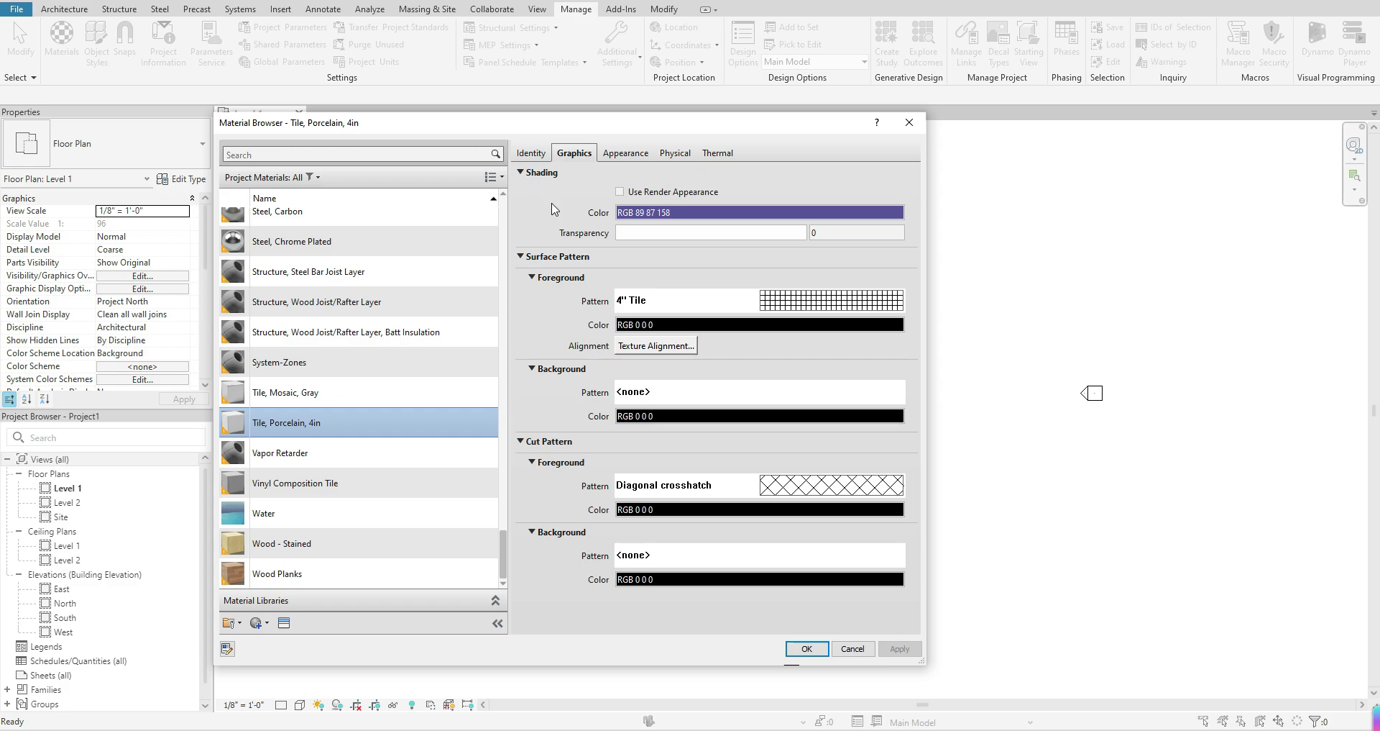
pyautogui.scroll(1, 444, 207)
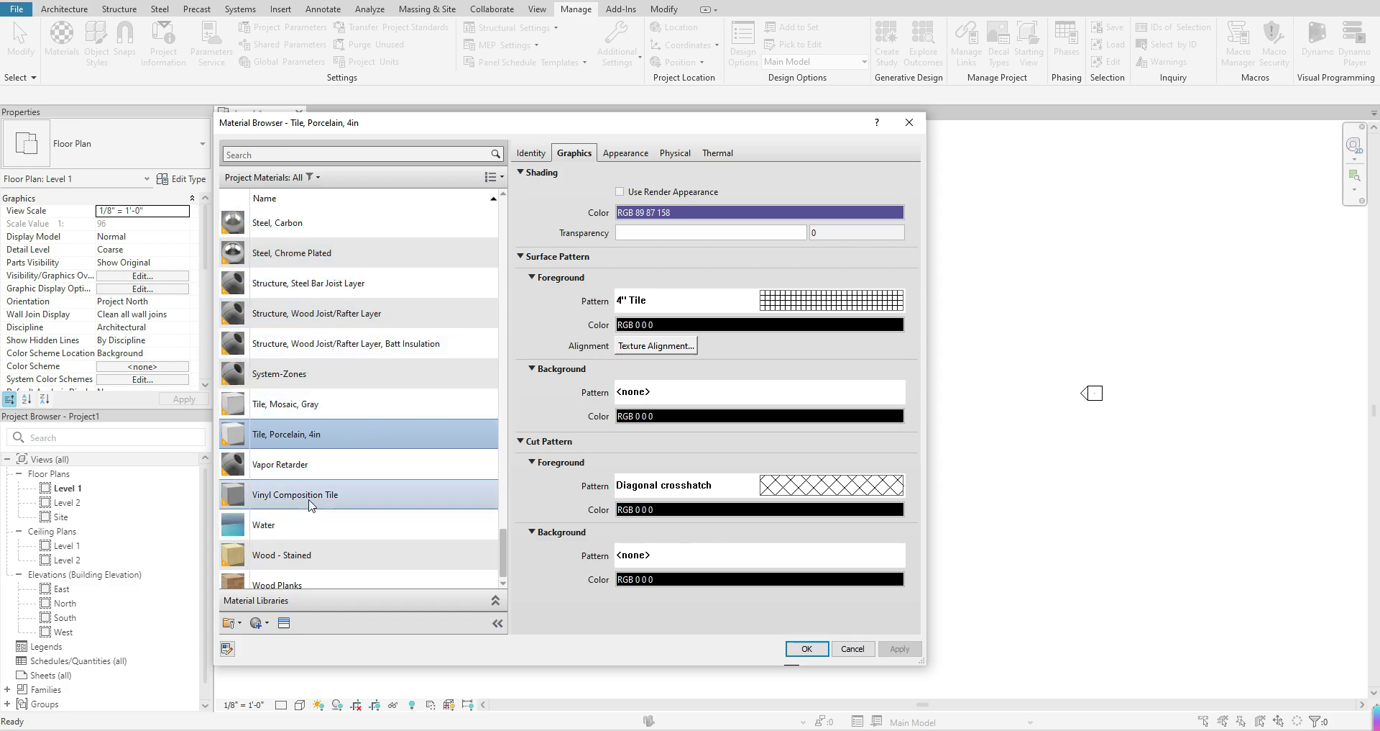
pyautogui.scroll(-1, 281, 573)
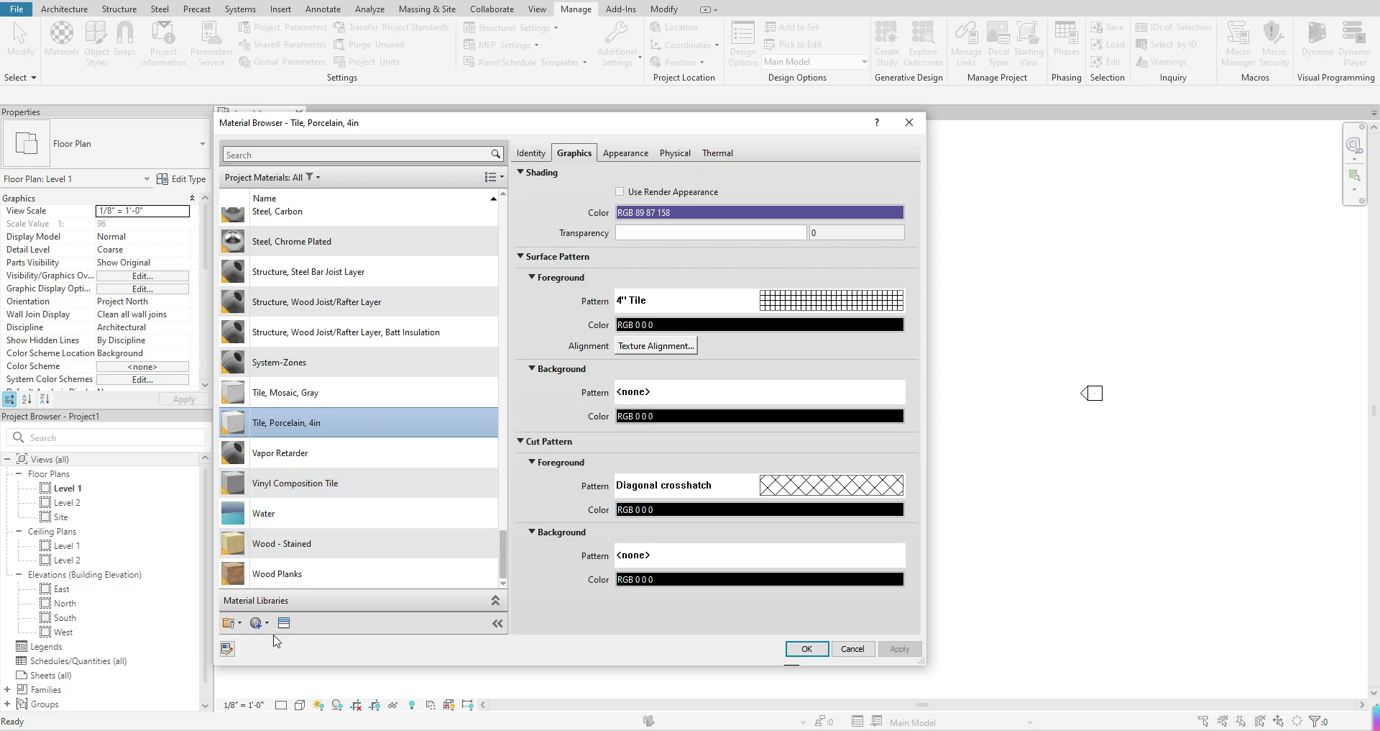
# - Create a new default material and rename it 'Wall Finish'
pyautogui.click(267, 625)
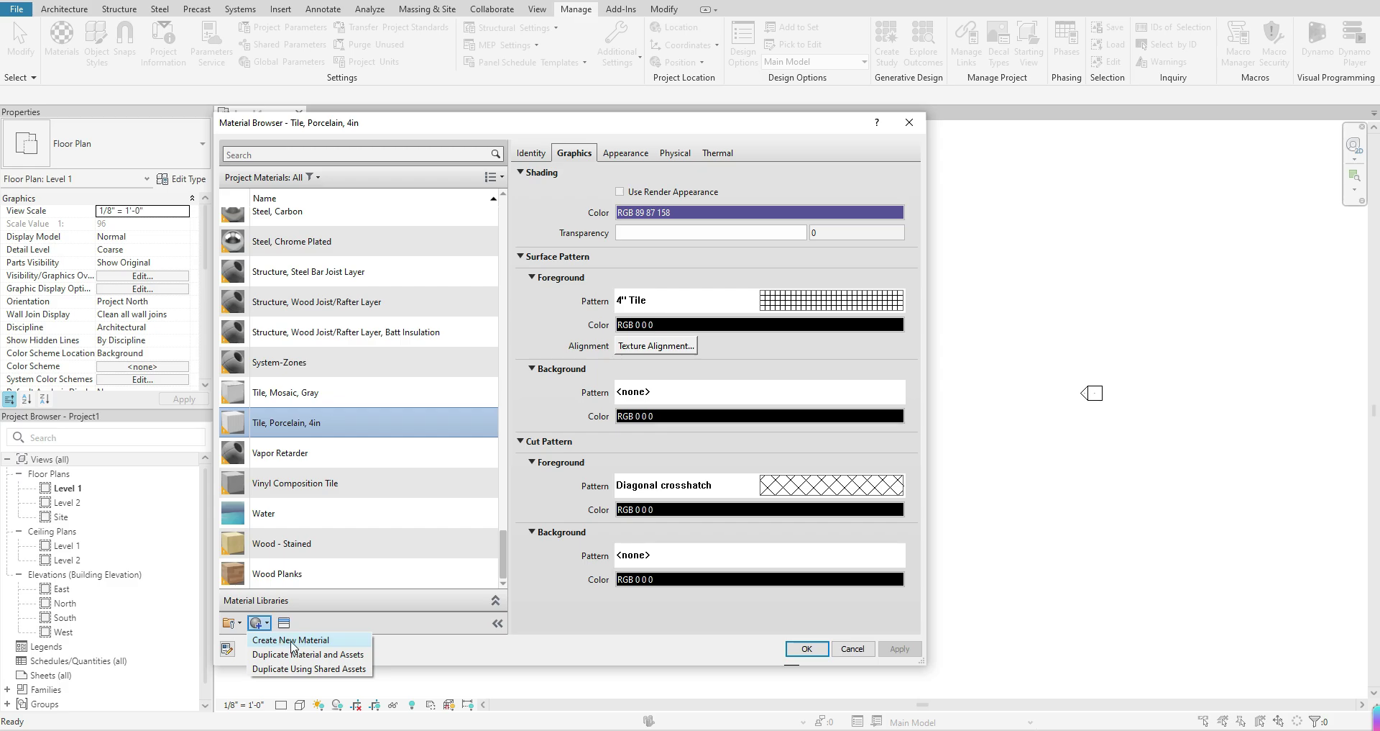
pyautogui.click(291, 642)
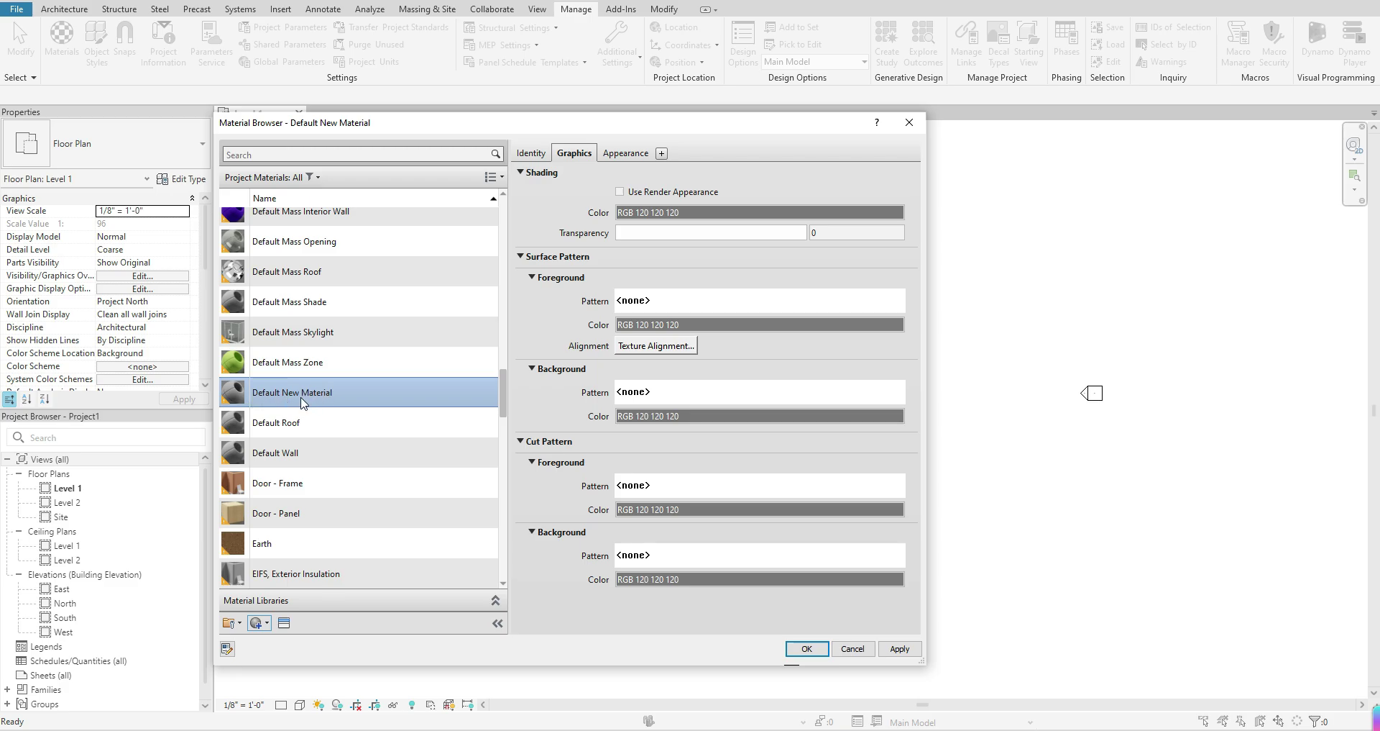
pyautogui.rightClick(394, 402)
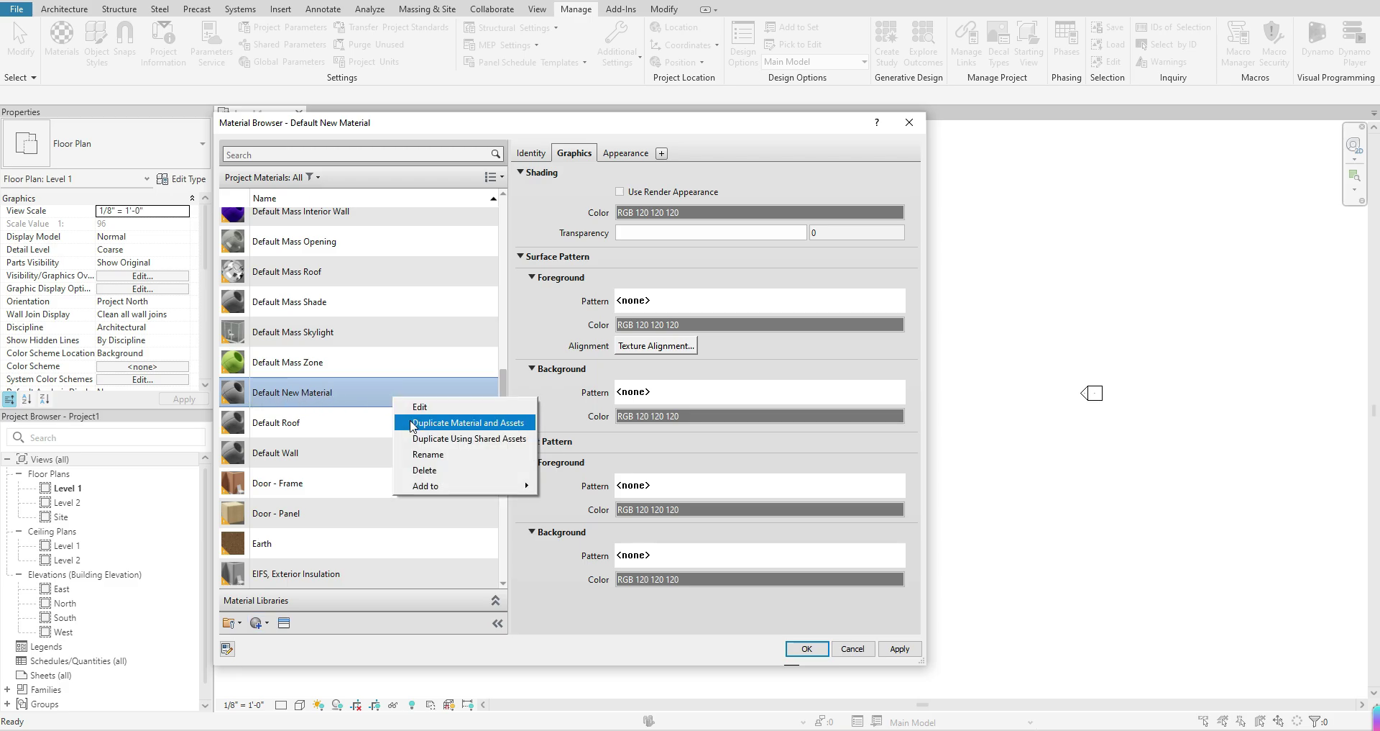
pyautogui.click(429, 455)
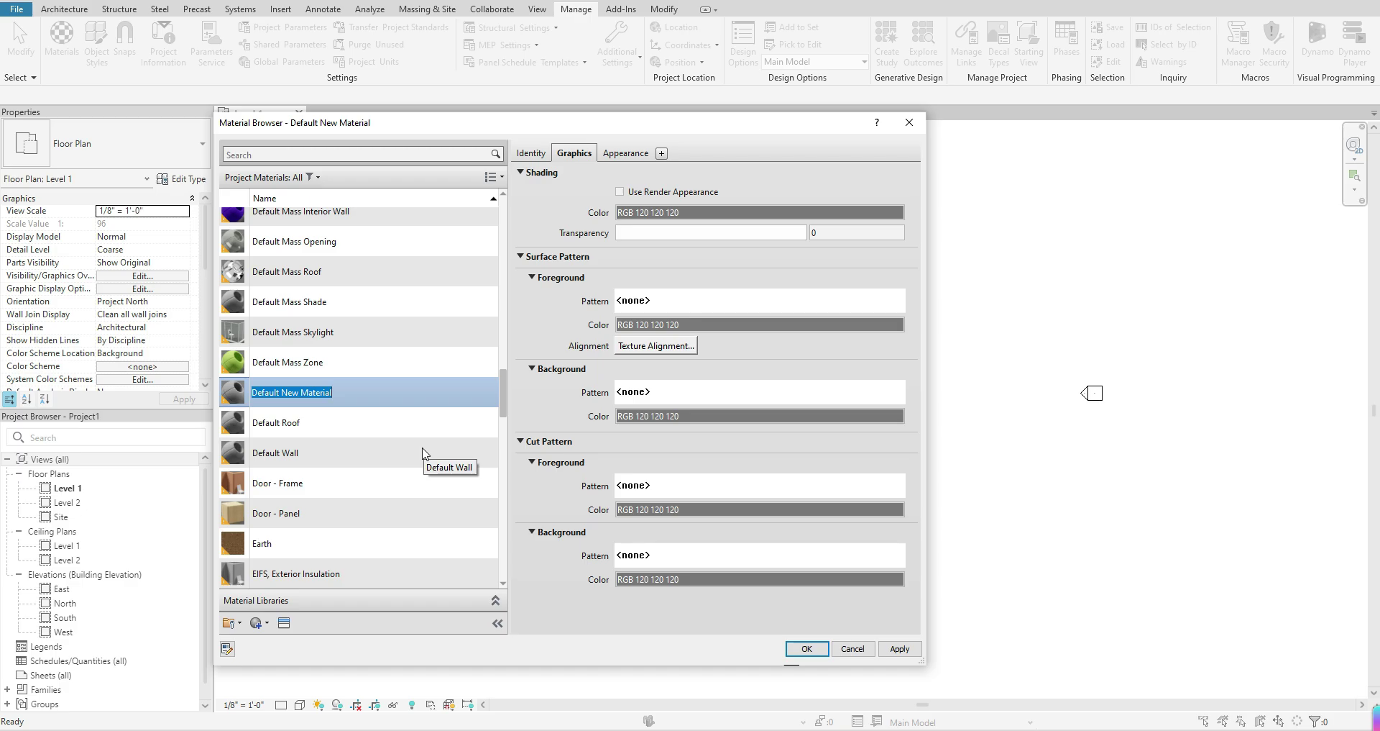
pyautogui.write('Wall Finish')
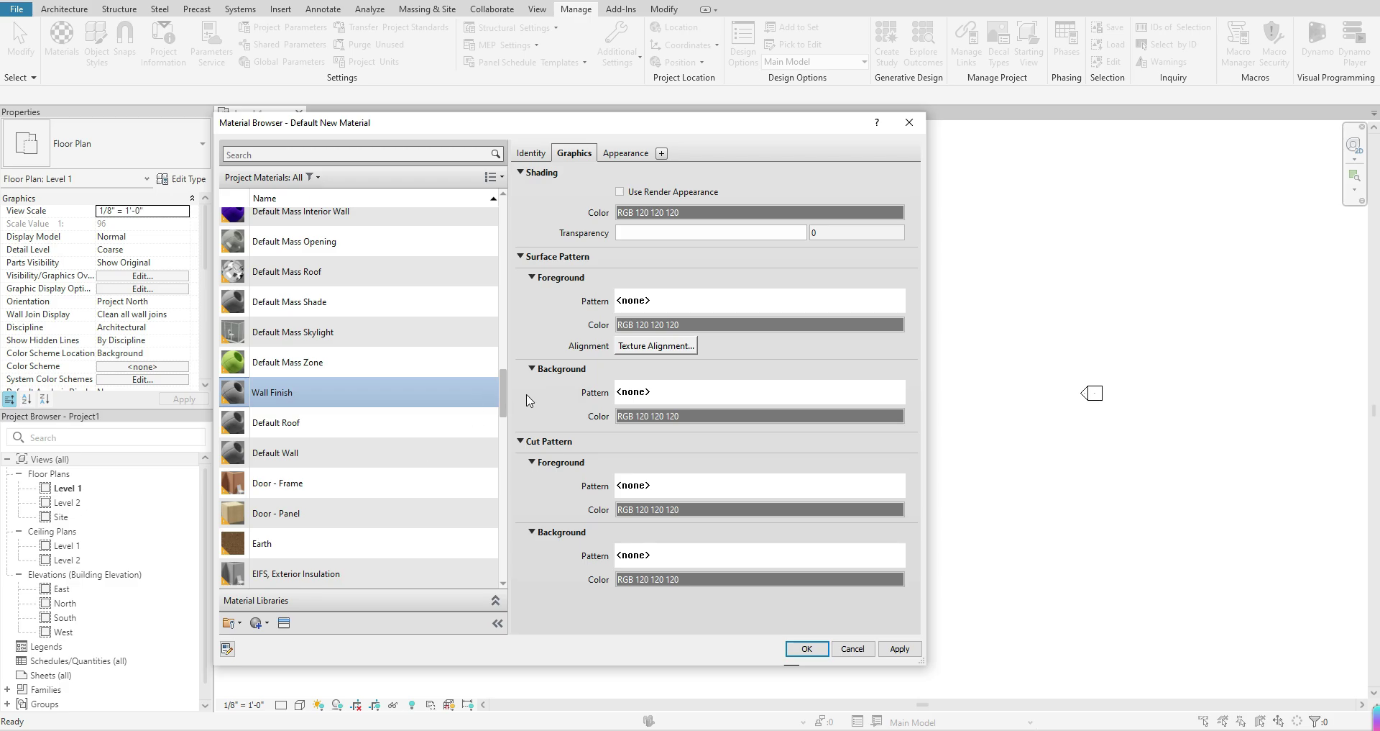
# - Confirm the Wall Finish name, then review its identity, graphics and Generic(10) appearance asset
pyautogui.press('Return')
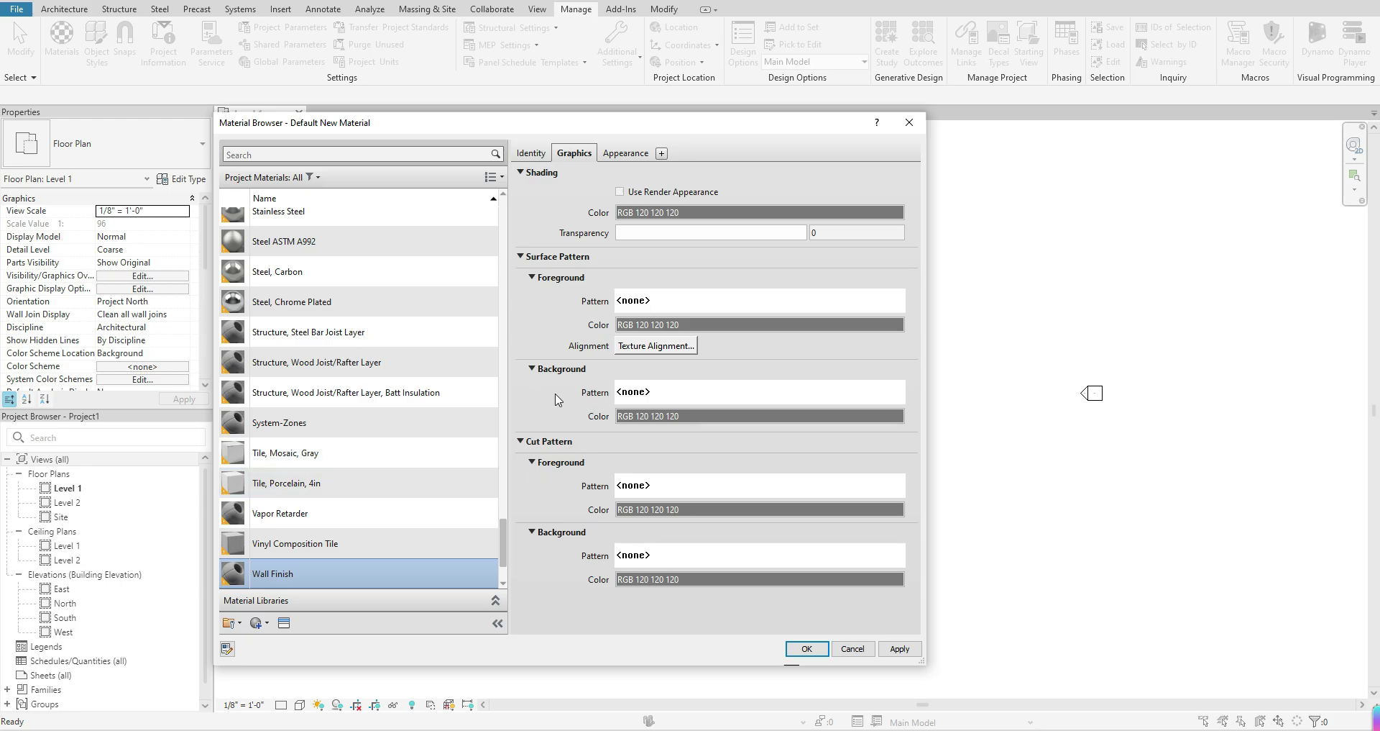
pyautogui.scroll(1, 455, 194)
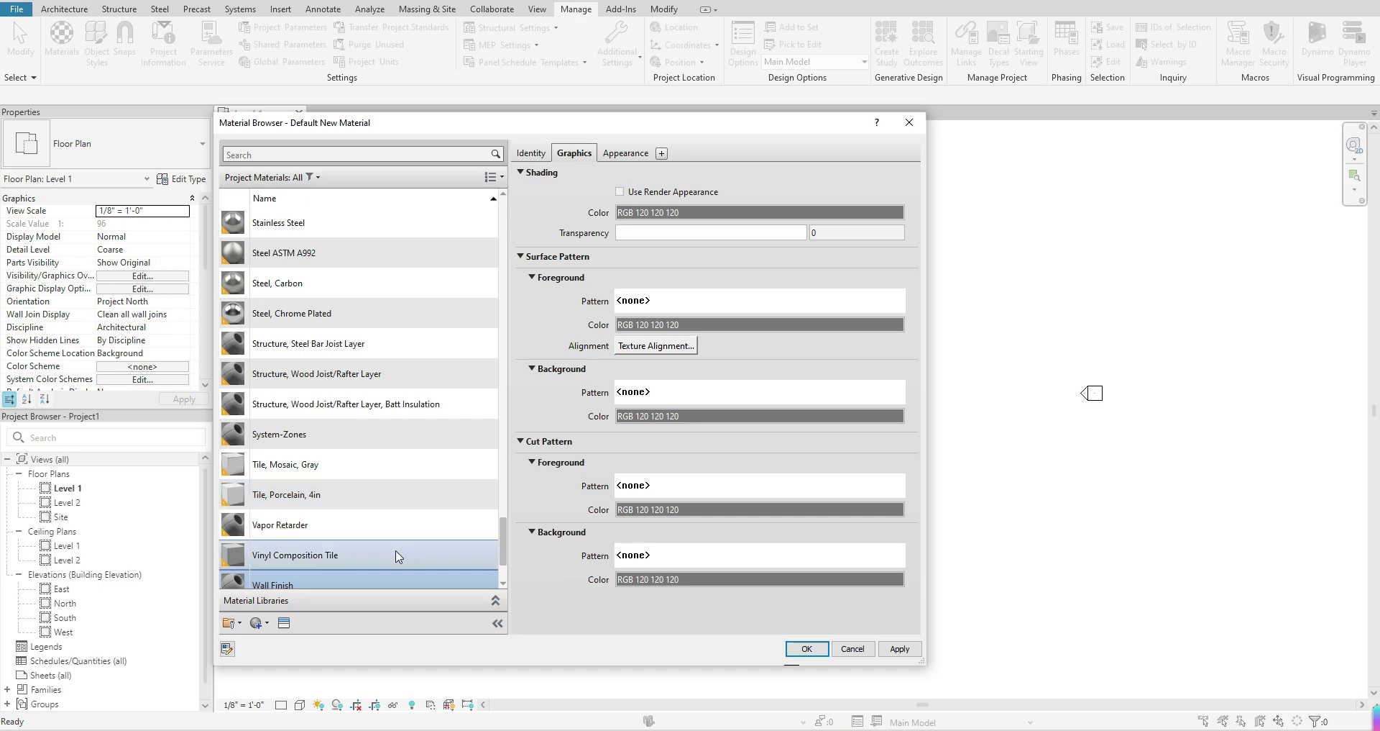
pyautogui.scroll(-1, 399, 558)
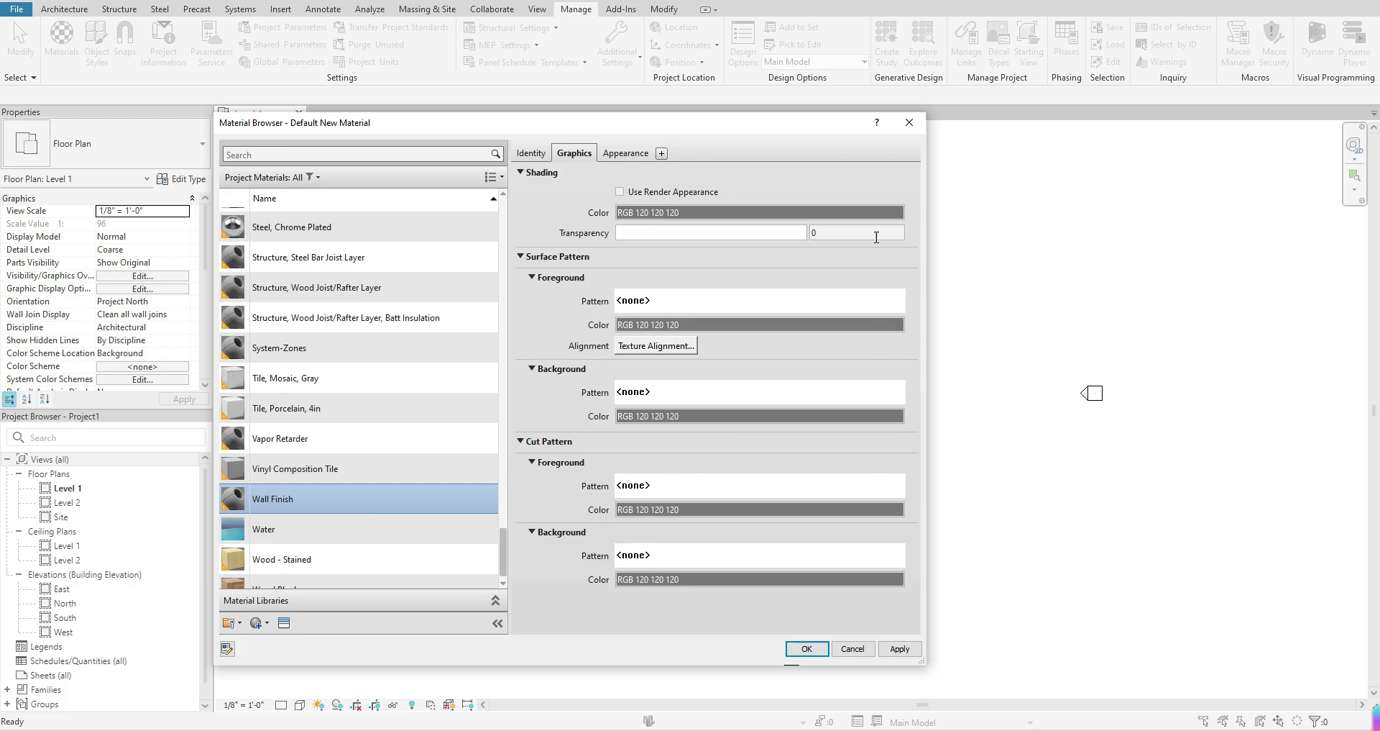
pyautogui.click(529, 156)
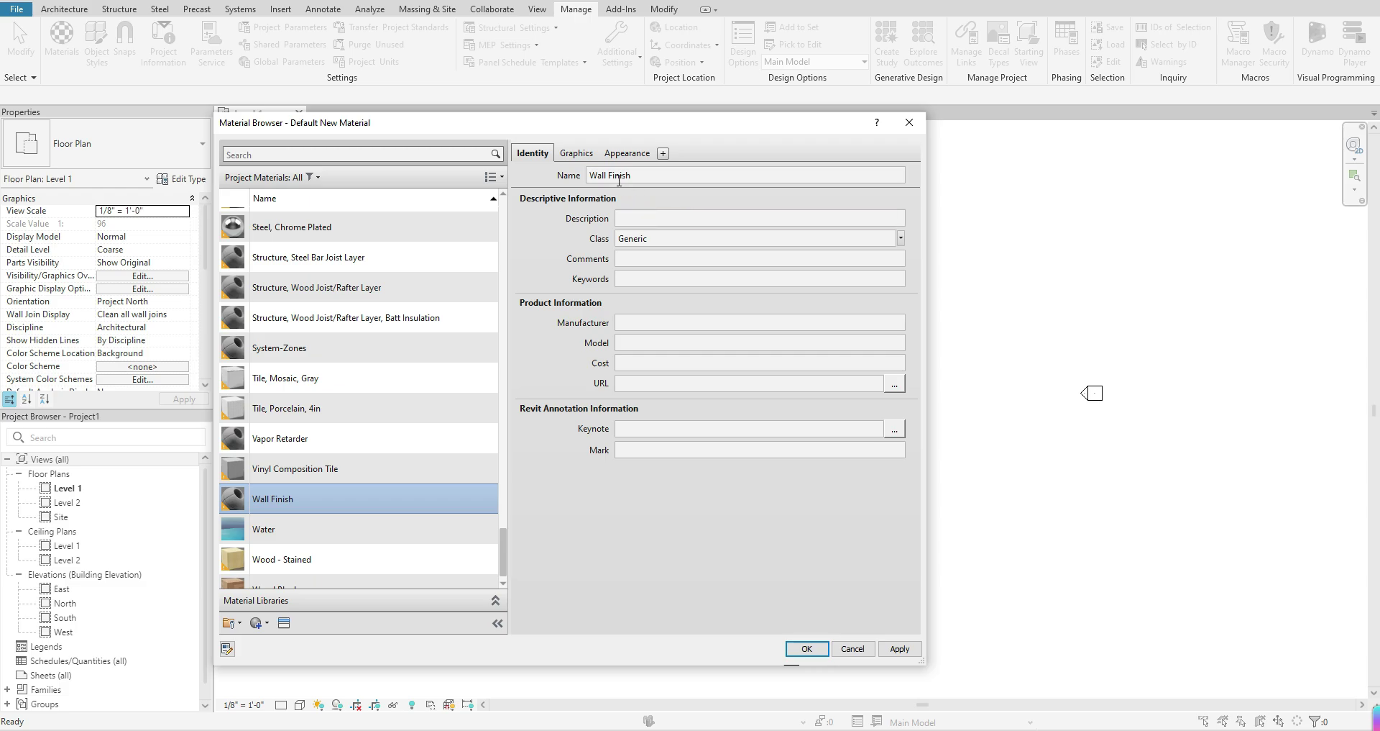
pyautogui.click(571, 155)
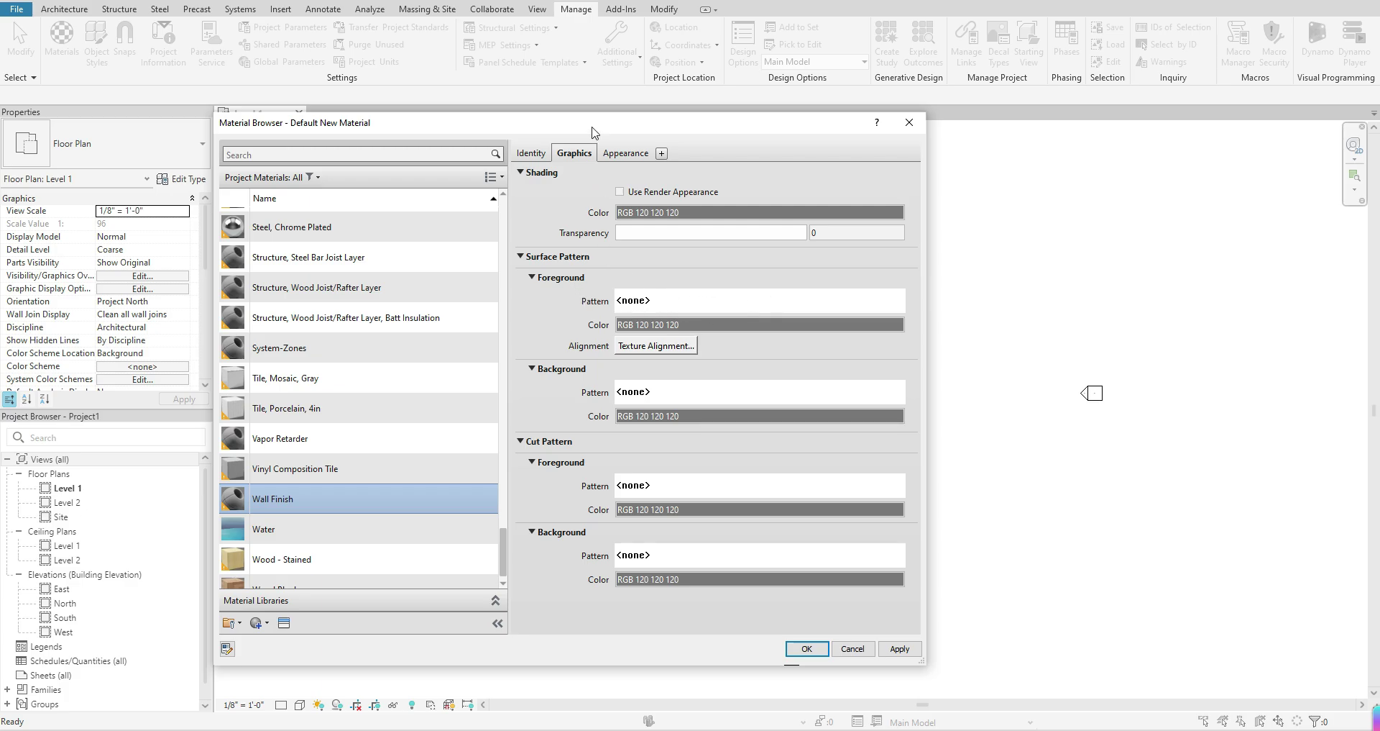
pyautogui.click(616, 154)
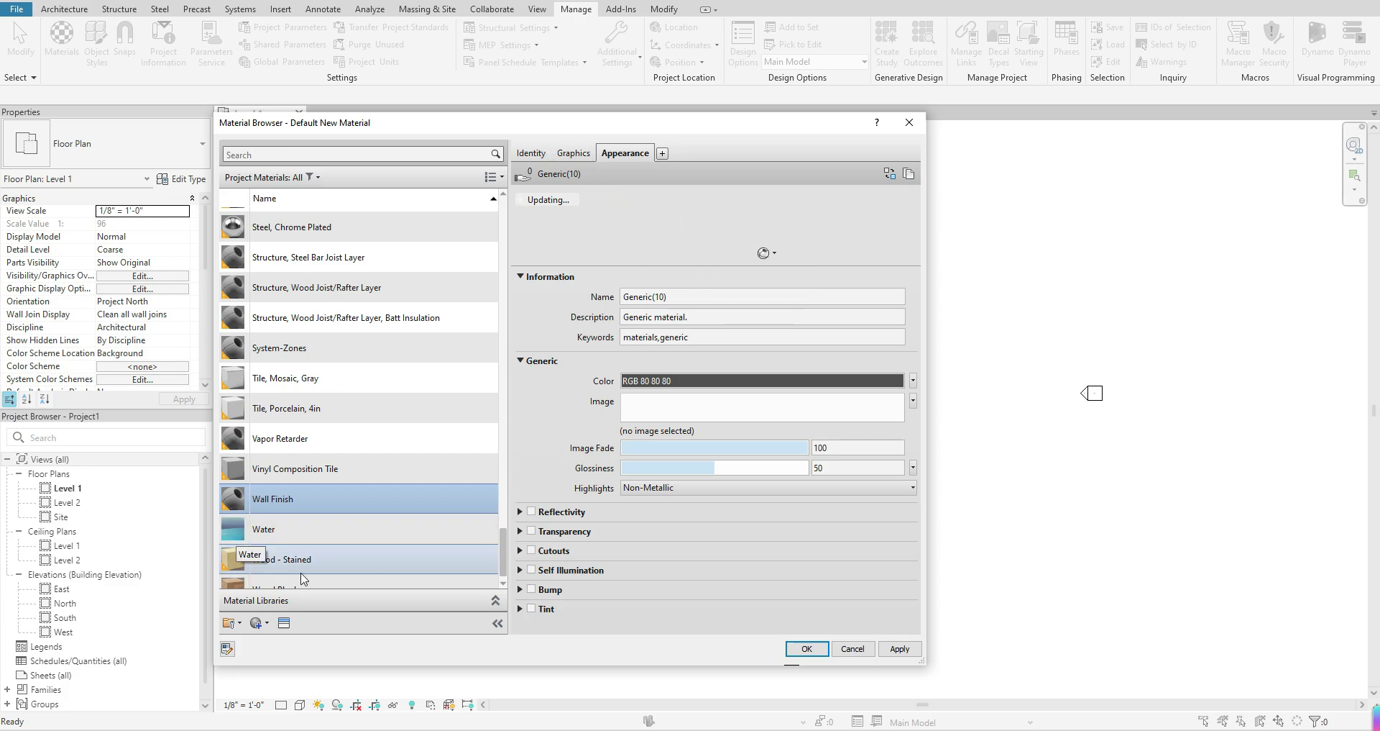
pyautogui.scroll(-1, 323, 582)
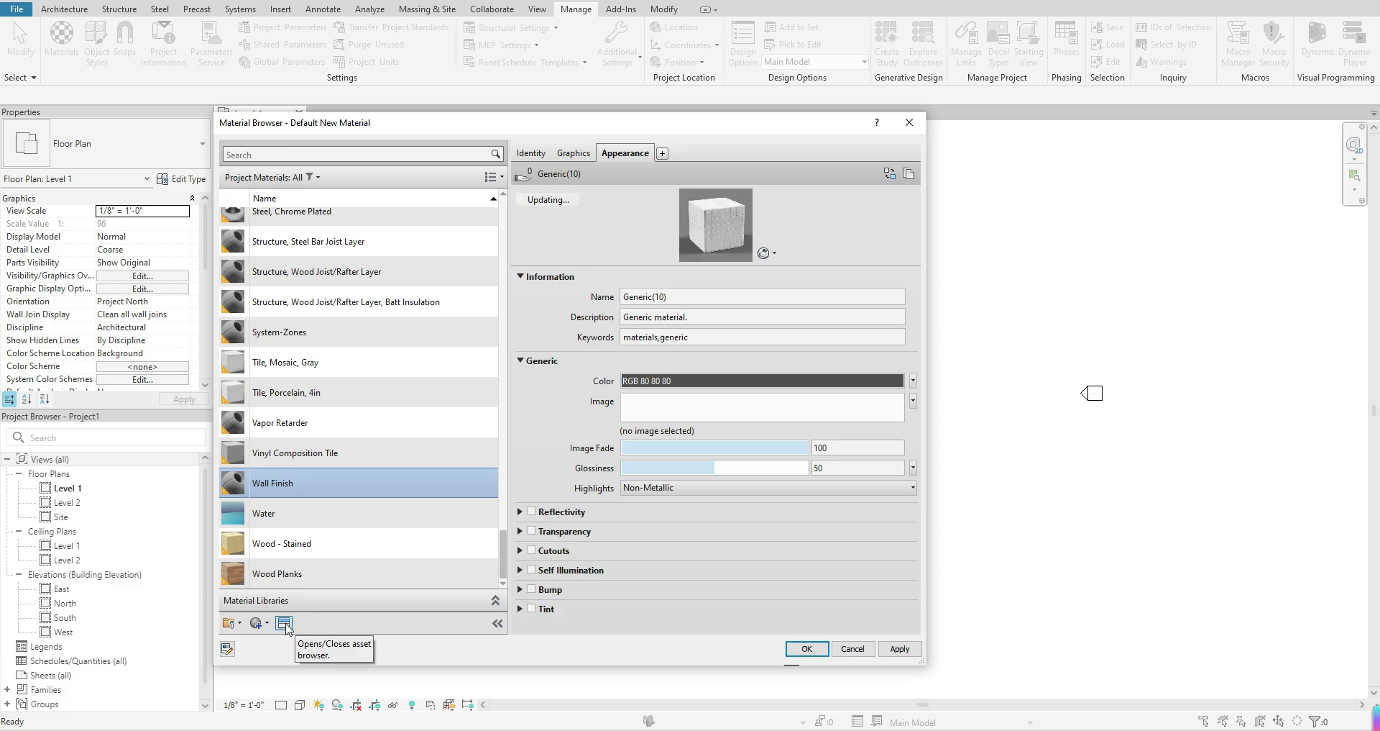
# - Open the Asset Browser with Appearance Library categories expanded, ready to search assets
pyautogui.click(284, 622)
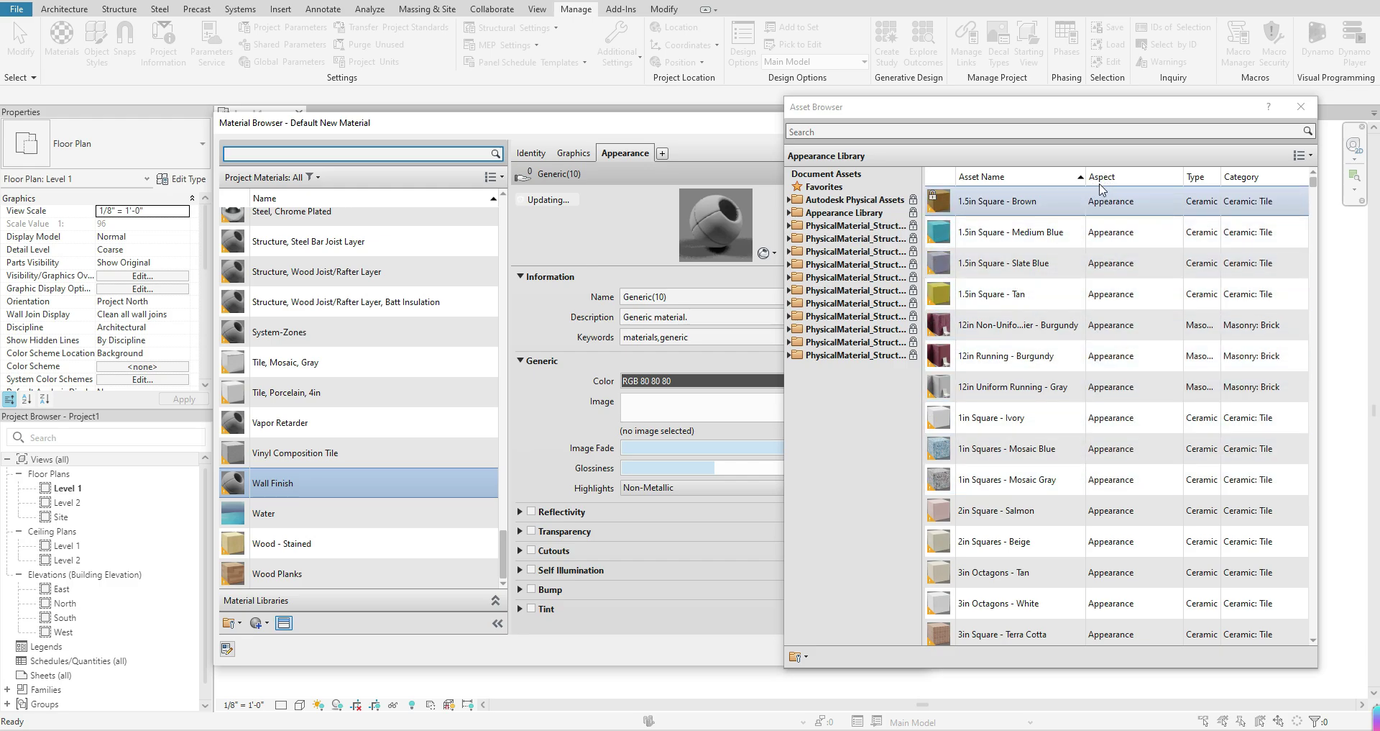
pyautogui.click(790, 213)
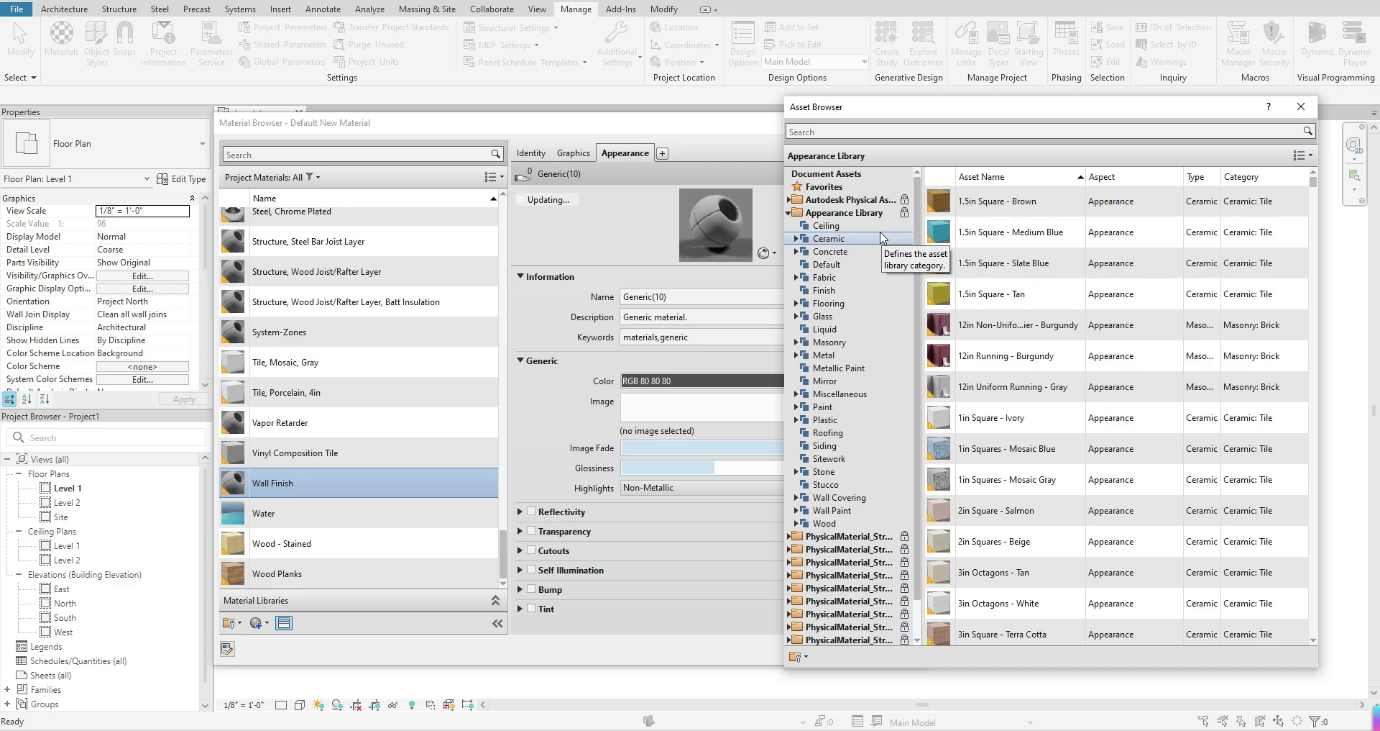
pyautogui.click(865, 131)
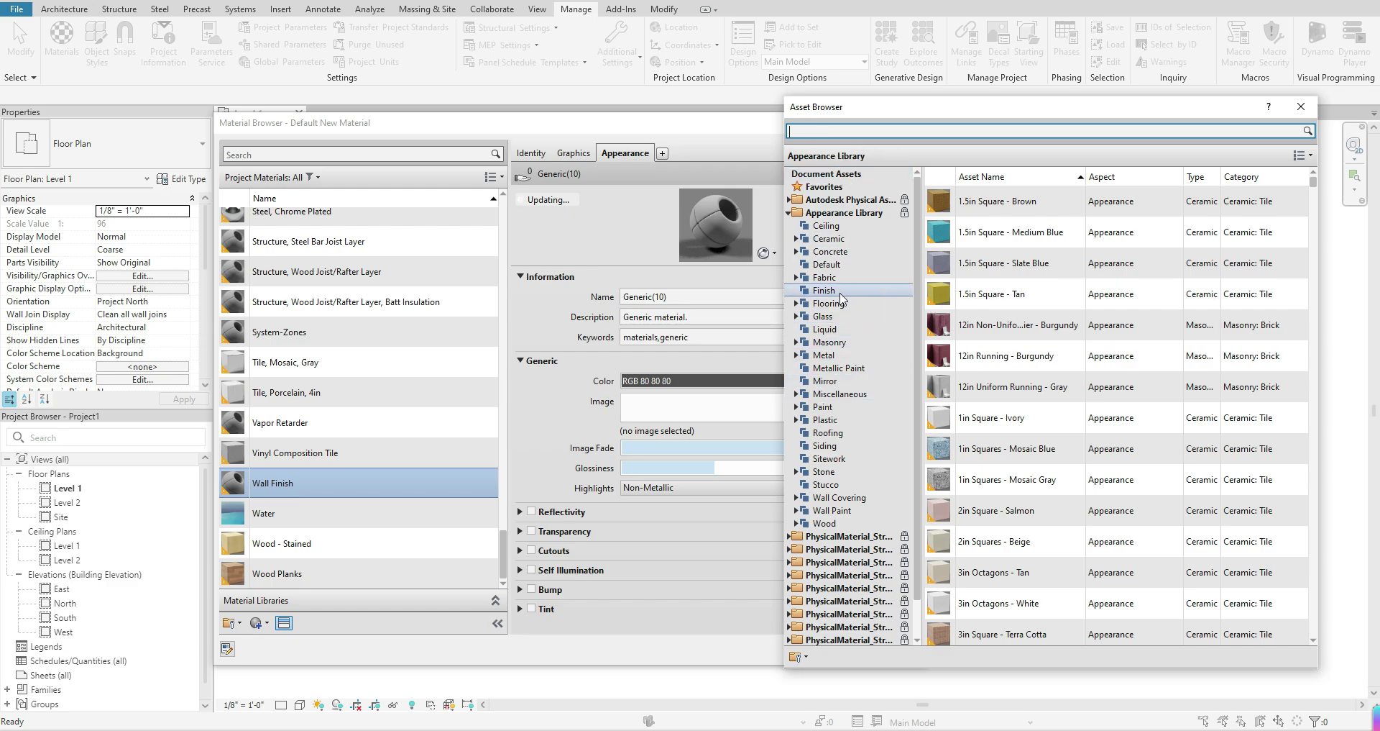
# - Replace Wall Finish's appearance with the Dark Green (Matte) wall paint asset, RGB 13 157 13
pyautogui.click(834, 510)
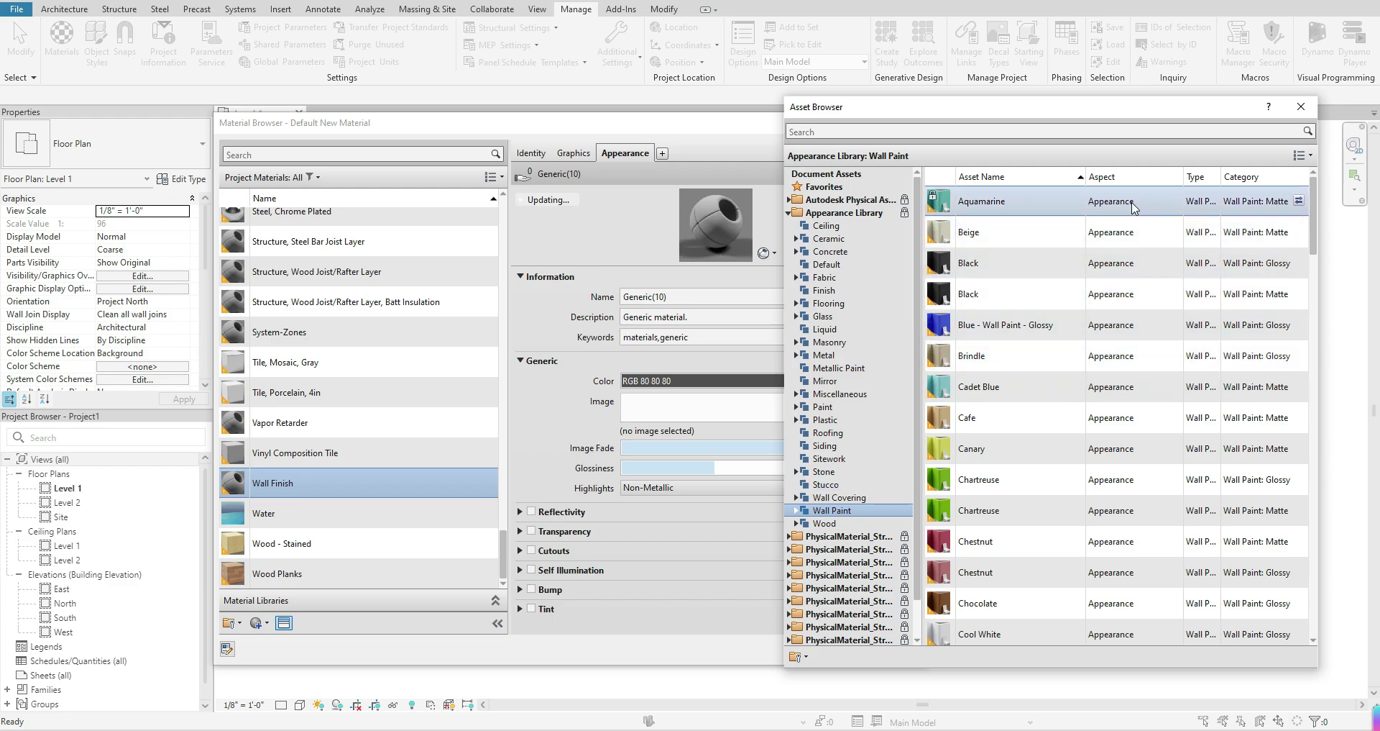
pyautogui.click(796, 511)
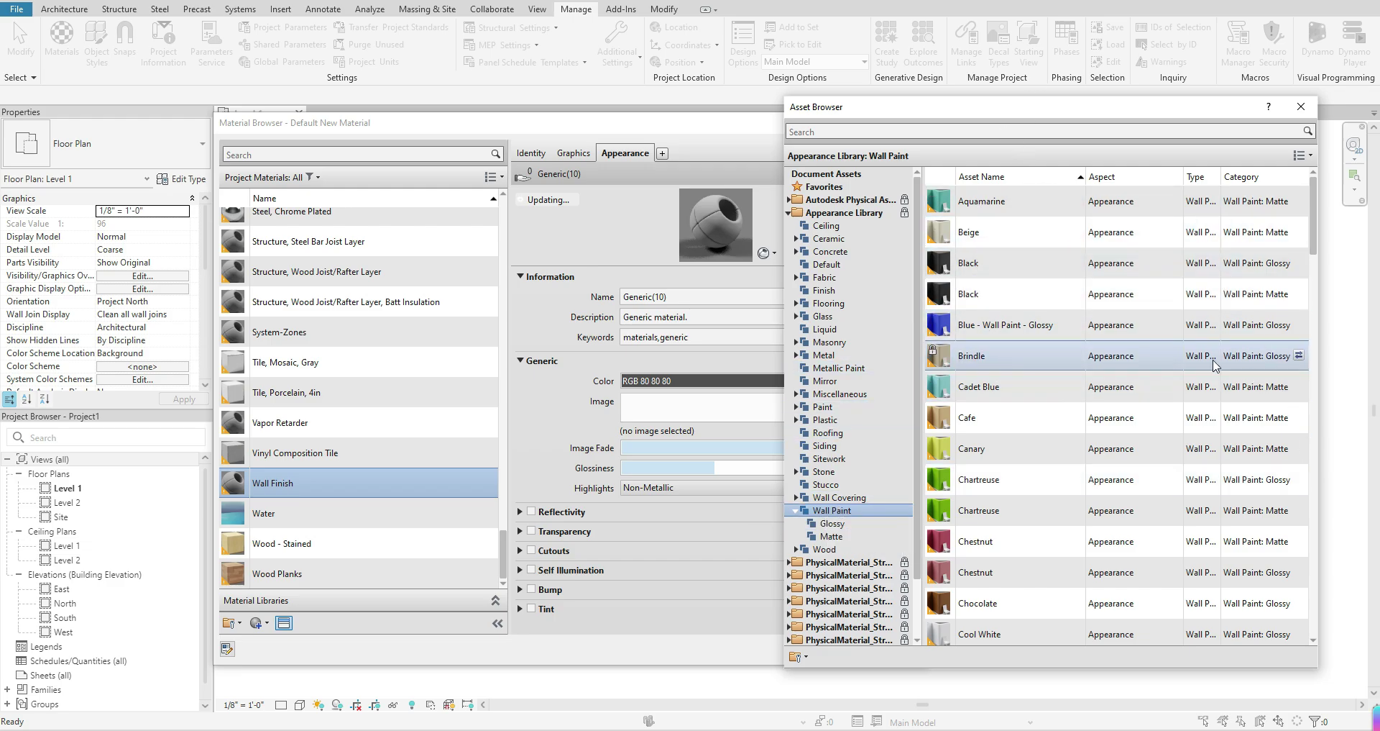
pyautogui.scroll(-3, 1076, 446)
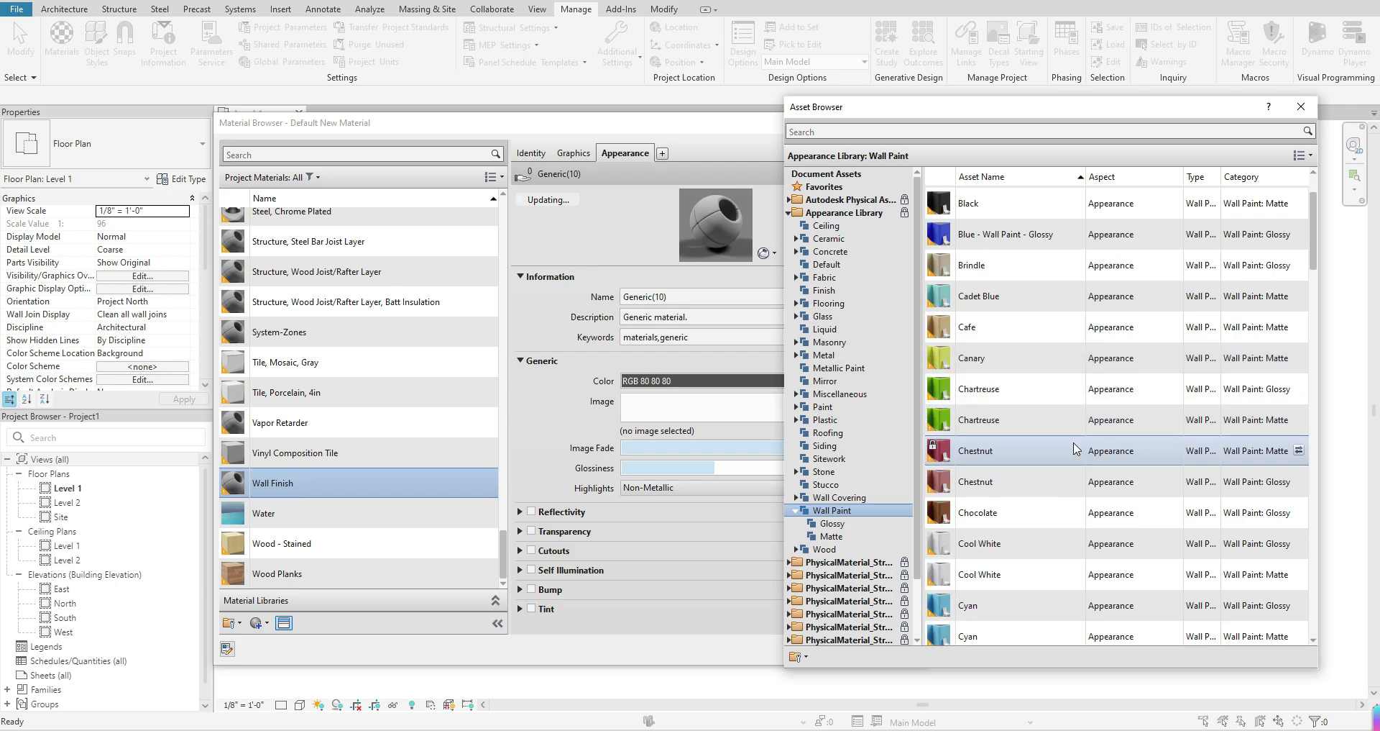
pyautogui.scroll(-1, 1073, 450)
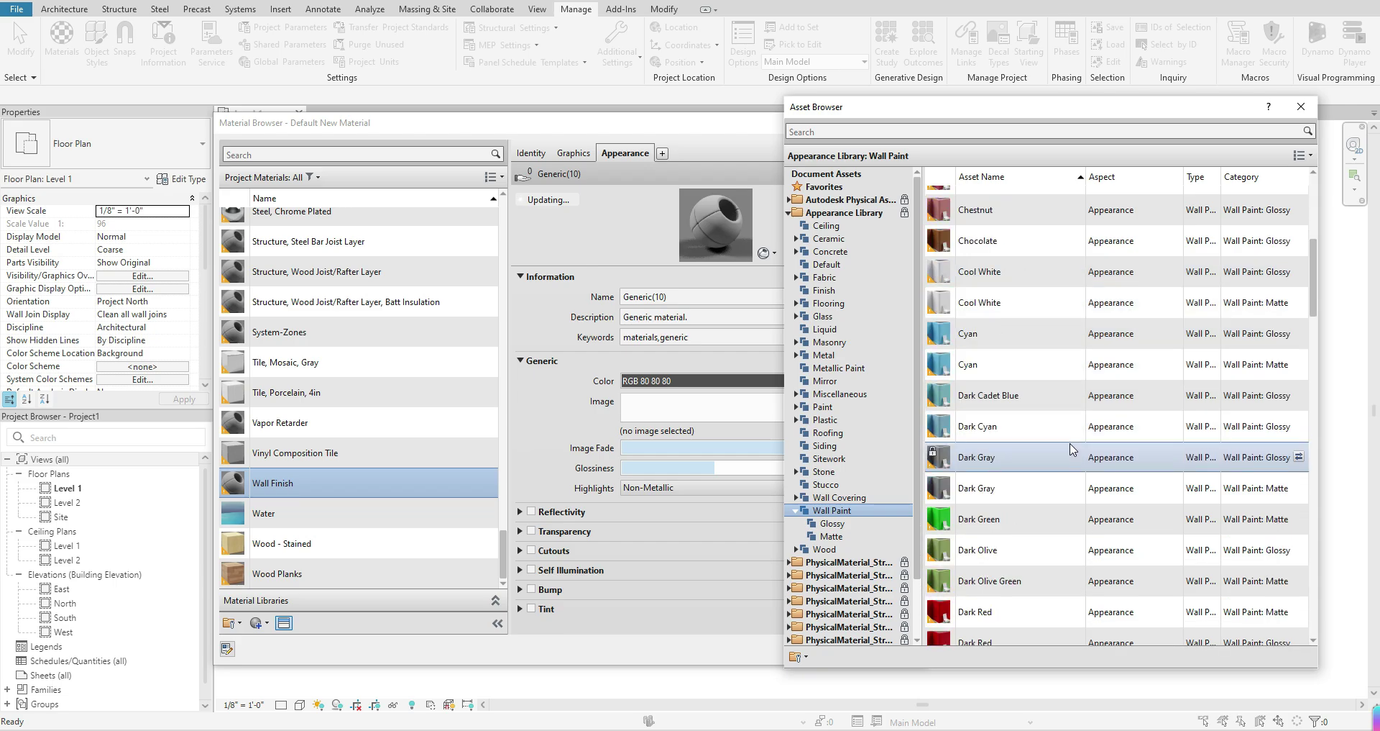
pyautogui.scroll(-1, 1075, 448)
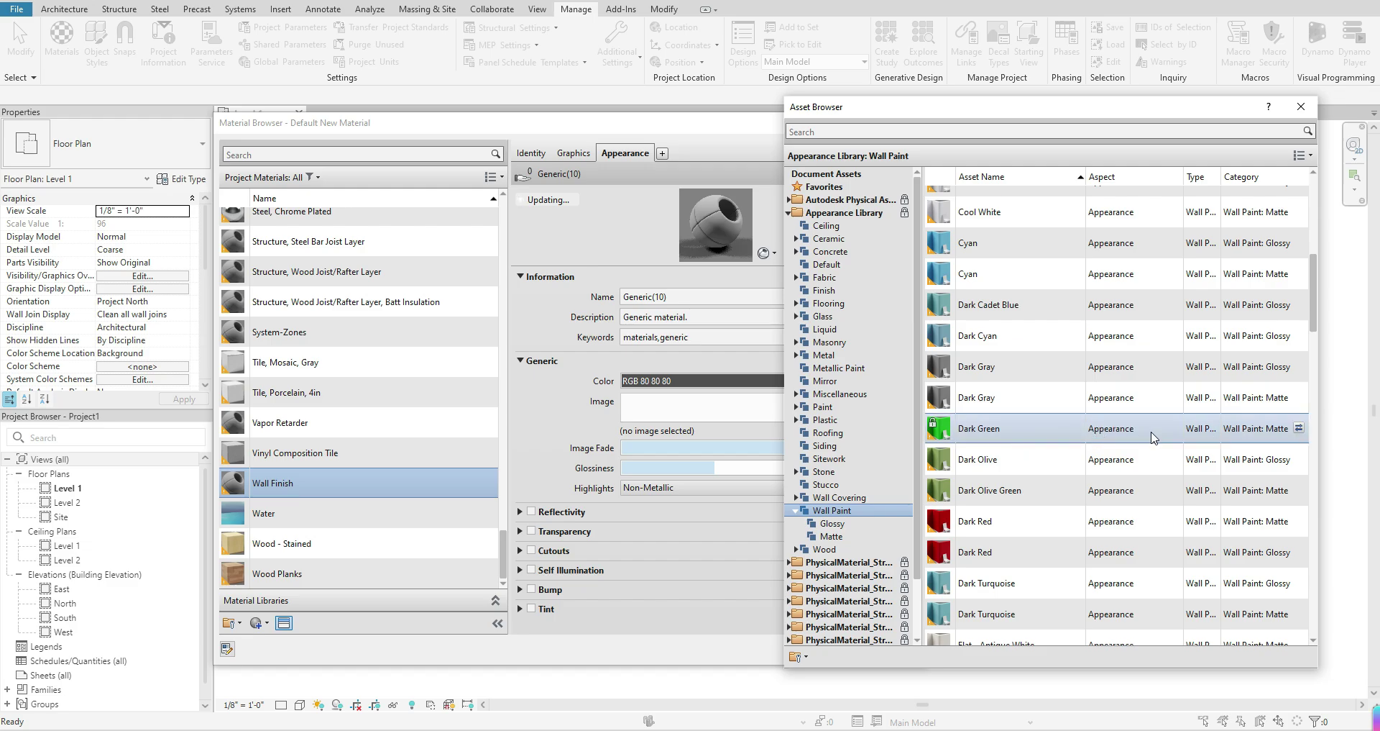
pyautogui.click(1300, 429)
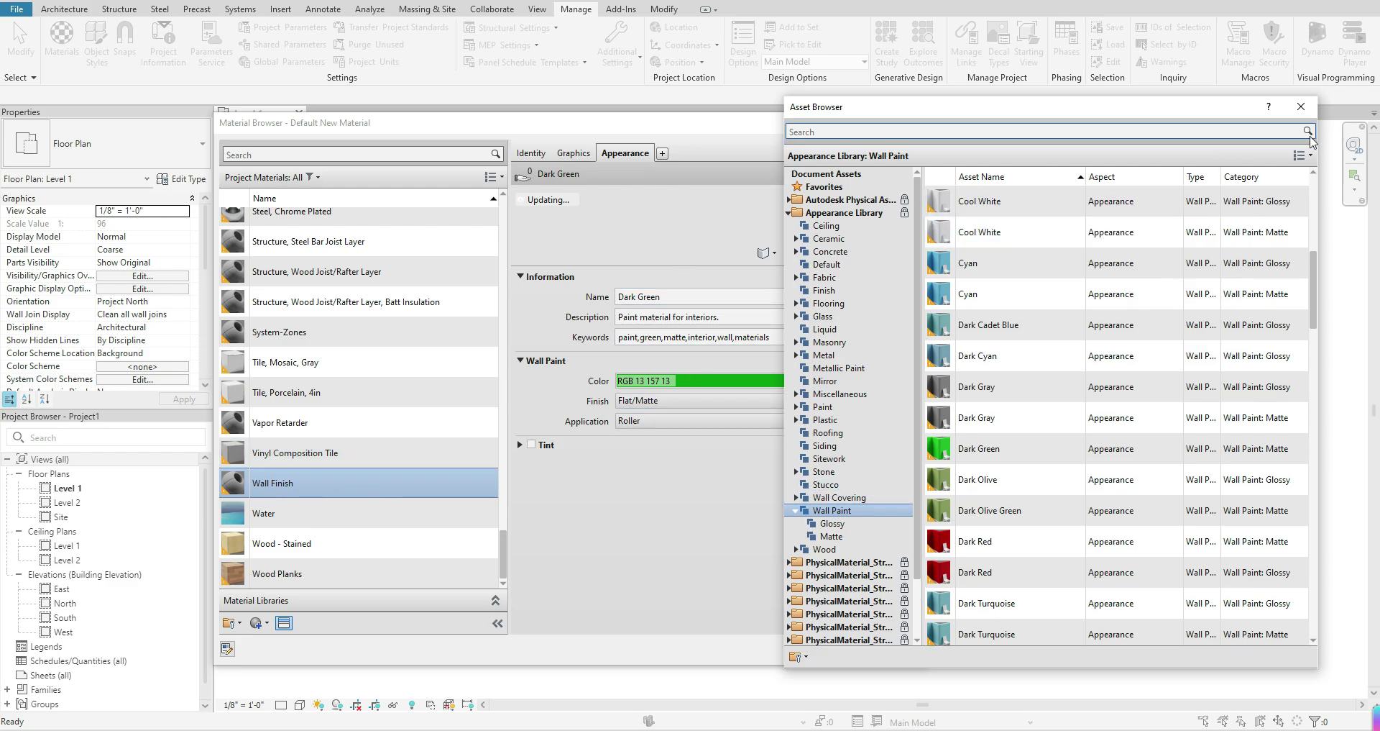
pyautogui.click(1301, 106)
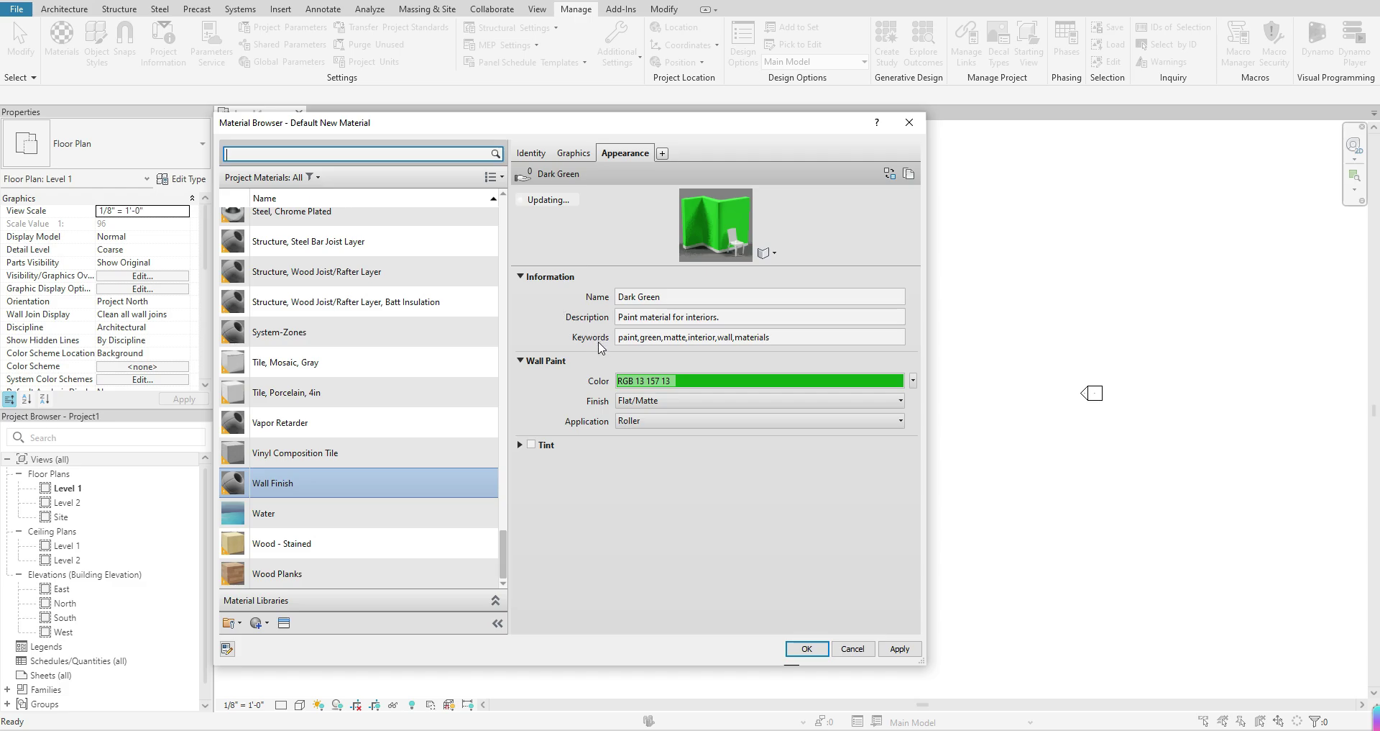
# - Brighten the Wall Finish paint to RGB 32 236 32 (Lum 126), keep Flat/Matte, and save the material
pyautogui.click(748, 376)
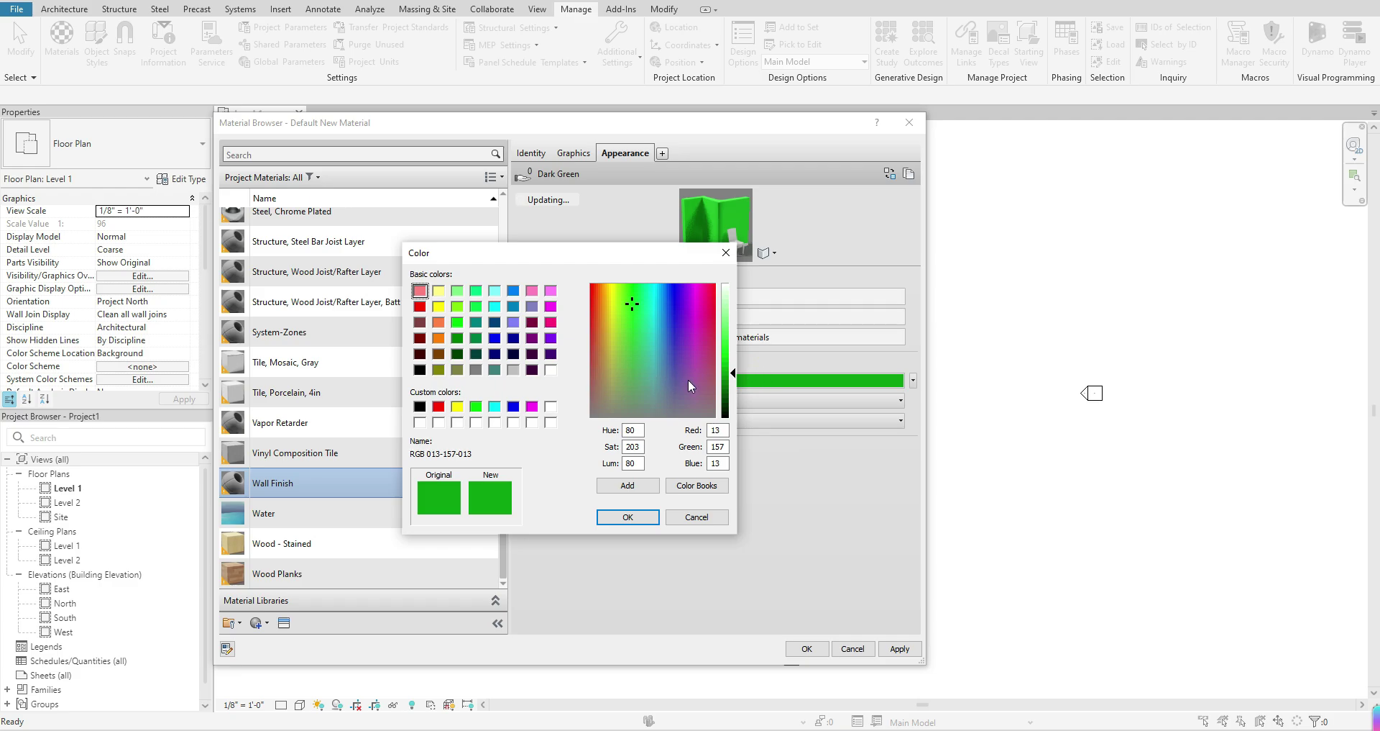
pyautogui.moveTo(737, 375); pyautogui.dragTo(737, 348)
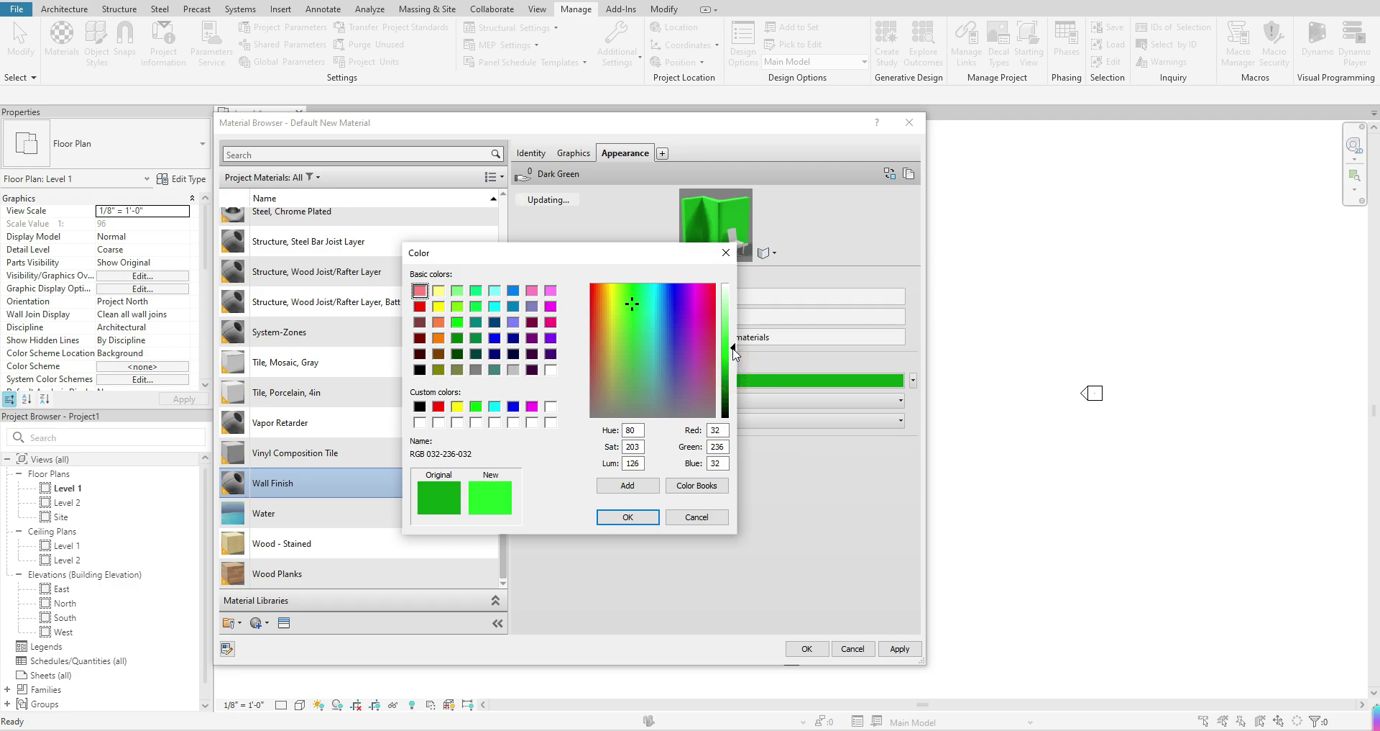
pyautogui.click(628, 517)
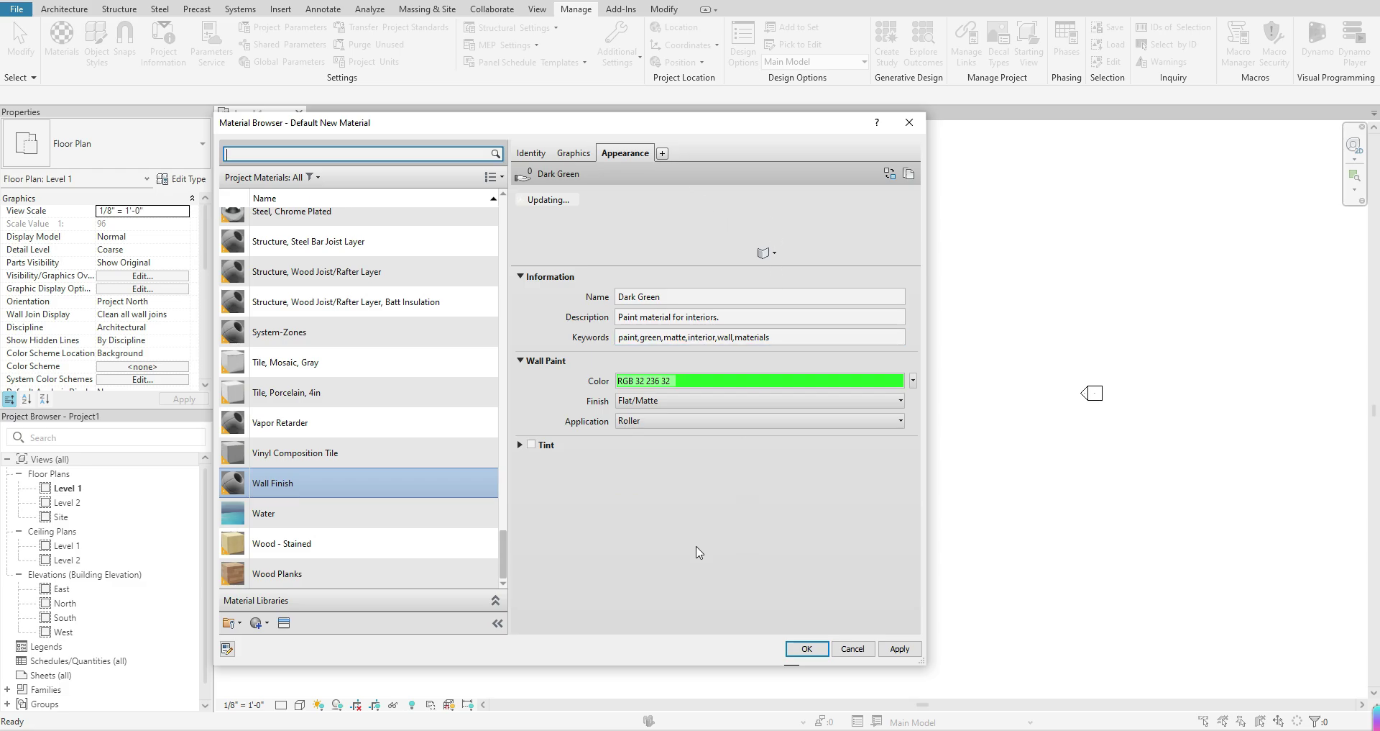
pyautogui.click(712, 407)
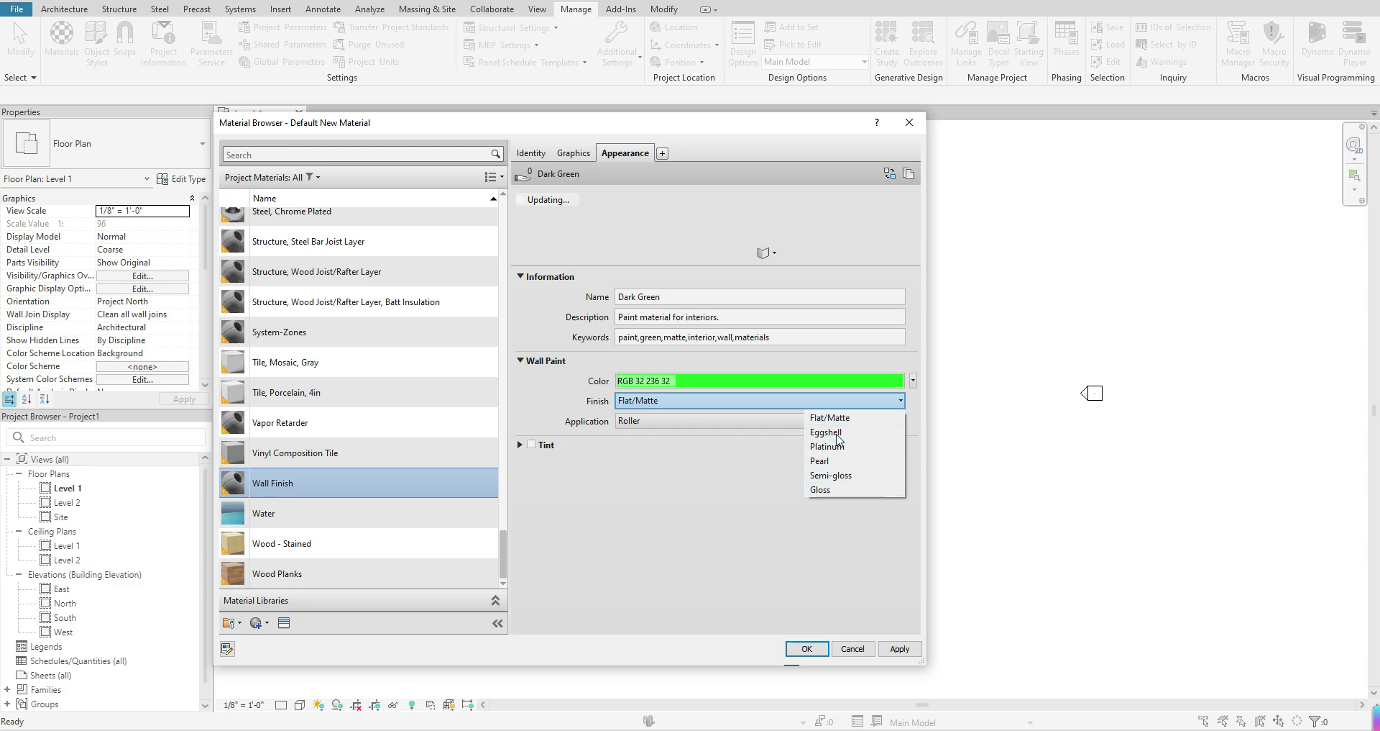
pyautogui.click(733, 505)
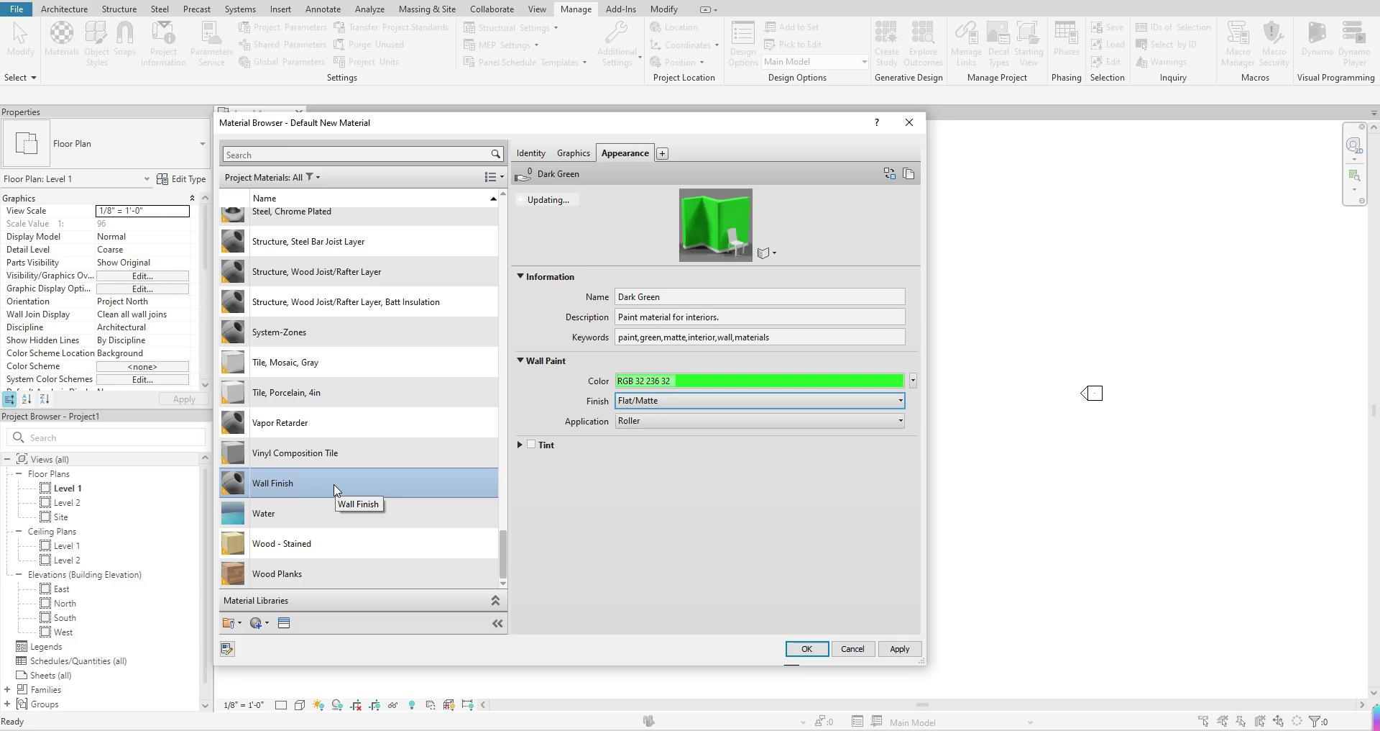
pyautogui.click(803, 650)
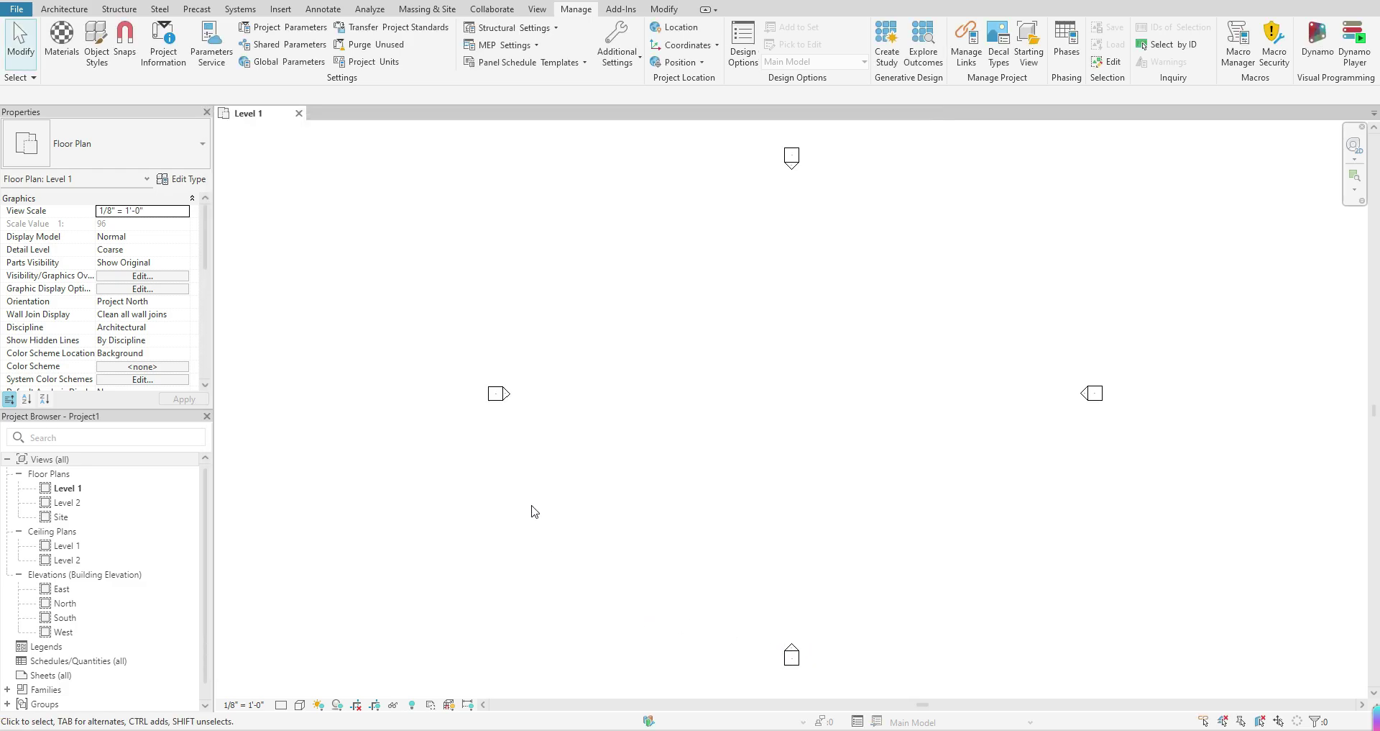
# - Draw a 56'-0" Generic - 8" wall on Level 1, exit the Wall tool, and select the wall
pyautogui.click(52, 9)
pyautogui.click(56, 33)
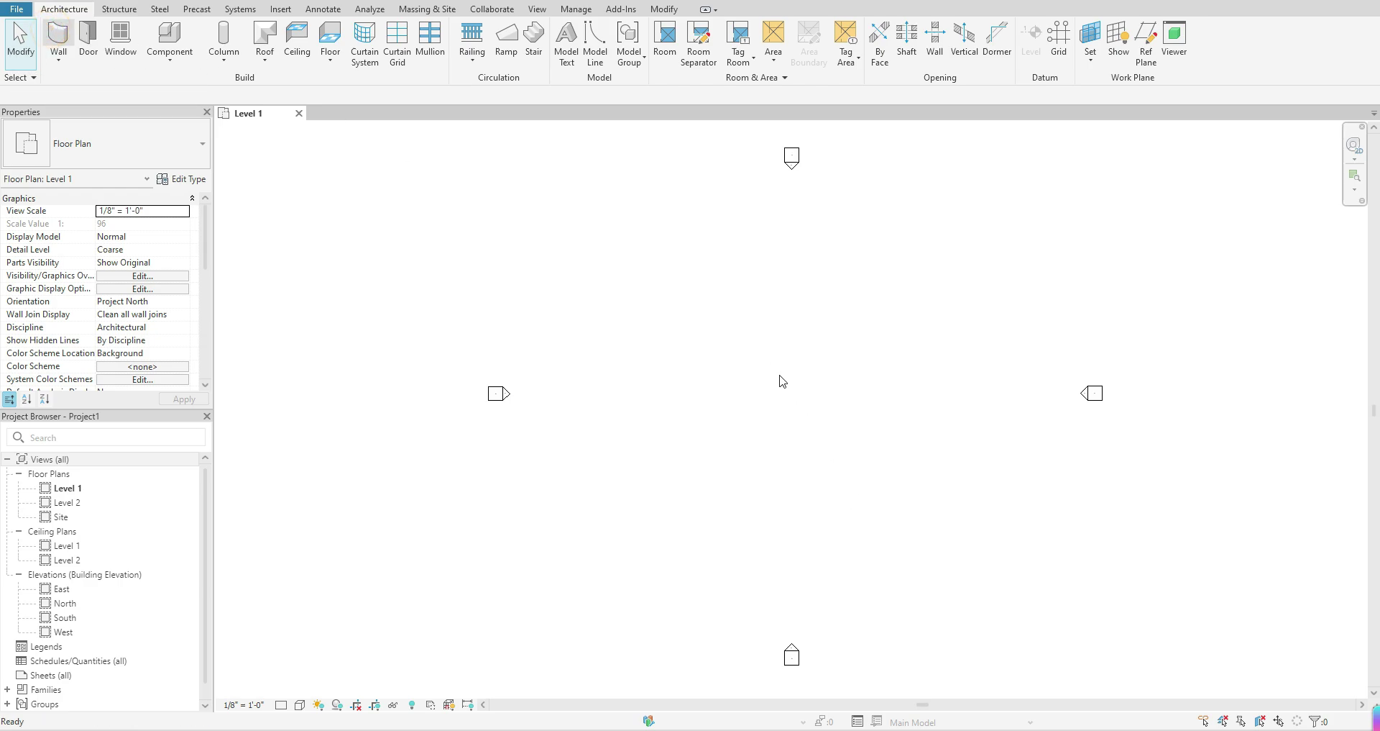
pyautogui.click(685, 345)
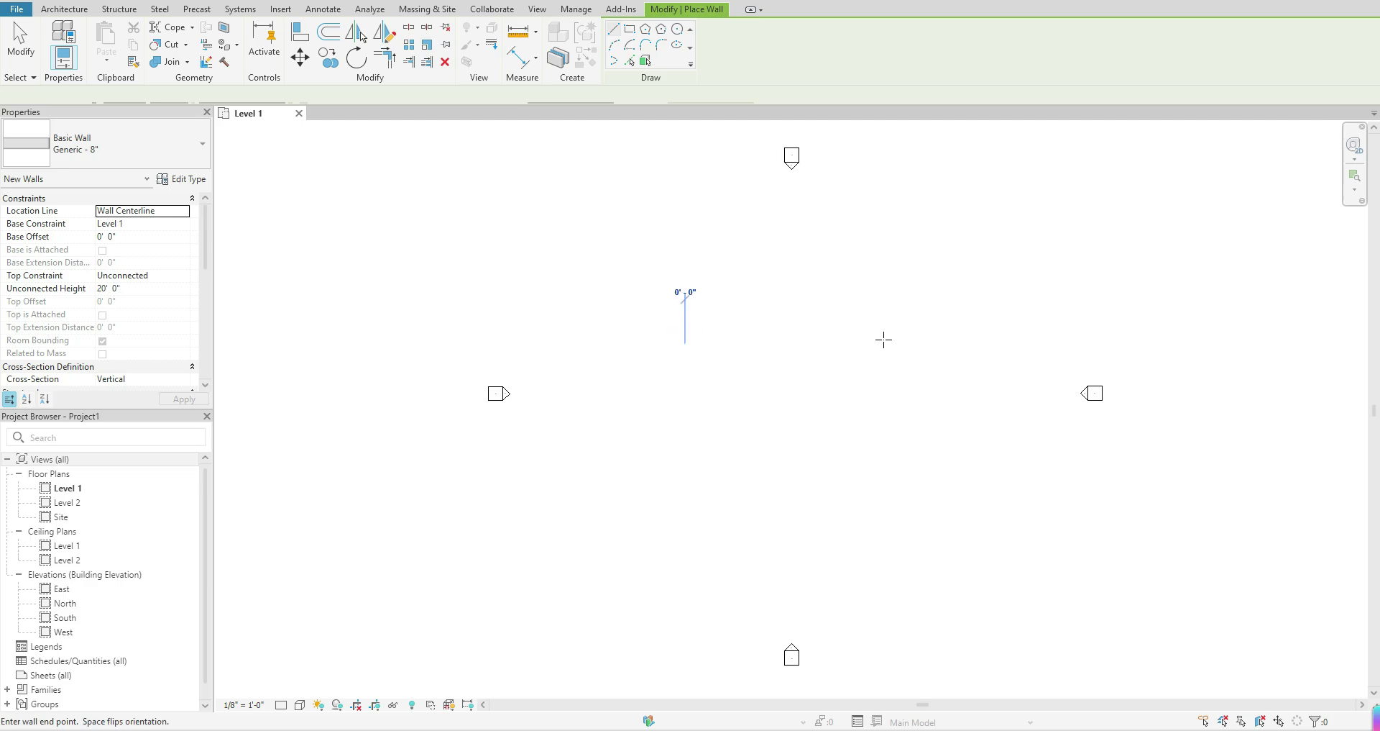
pyautogui.click(885, 342)
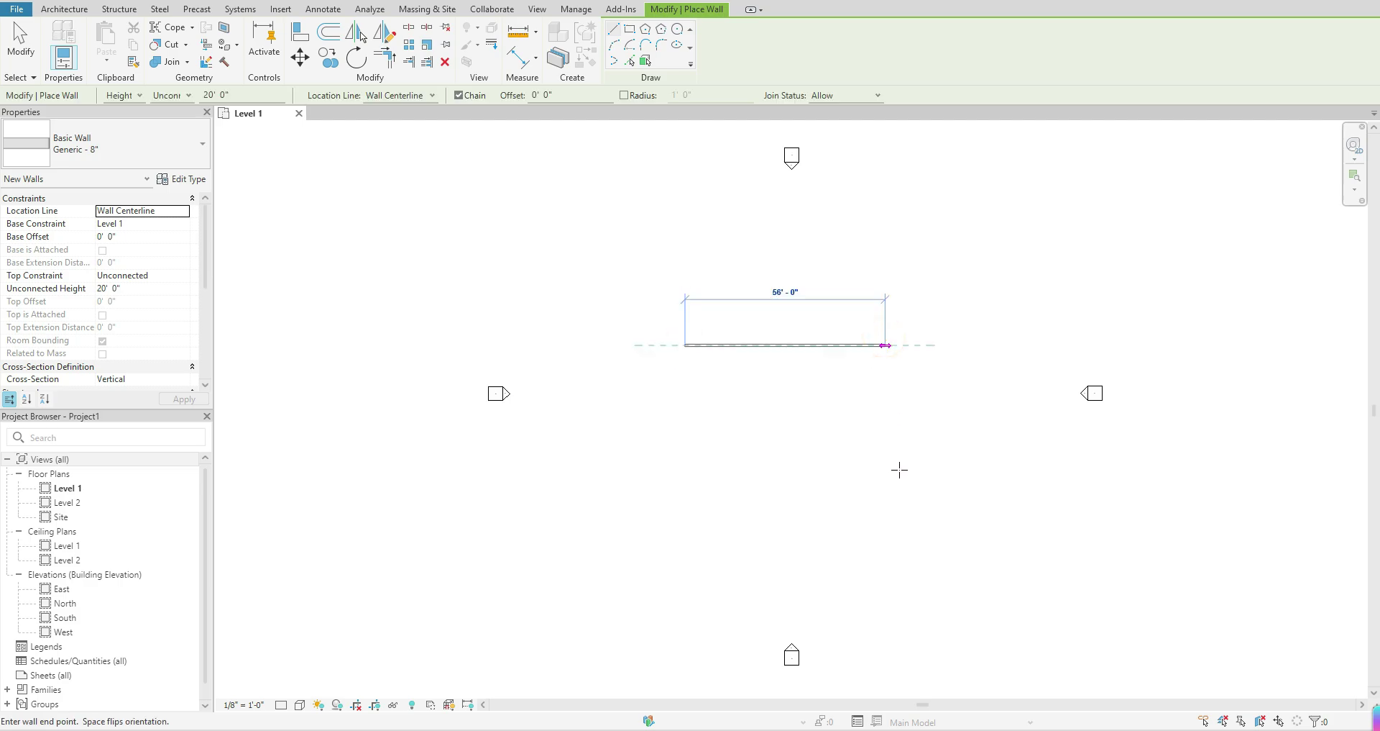
pyautogui.press('Escape')
pyautogui.press('Escape')
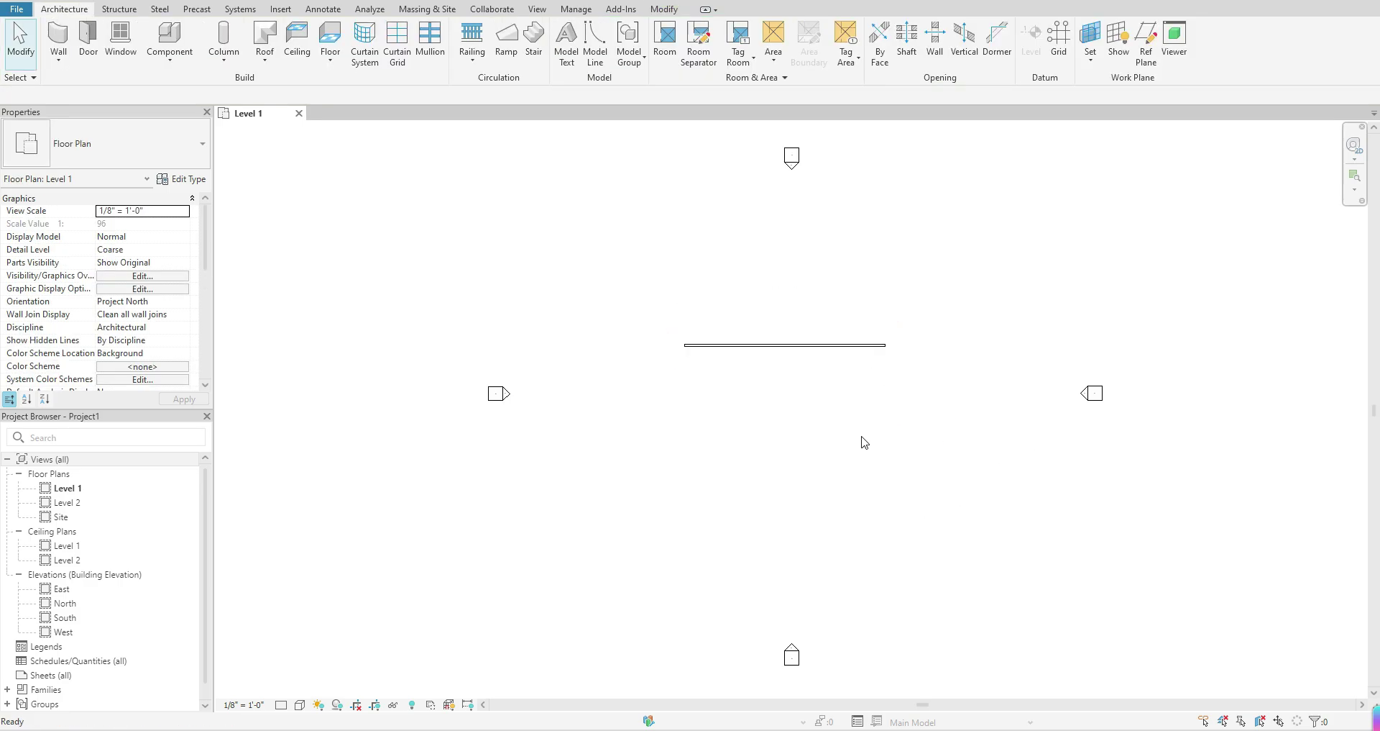
pyautogui.click(832, 346)
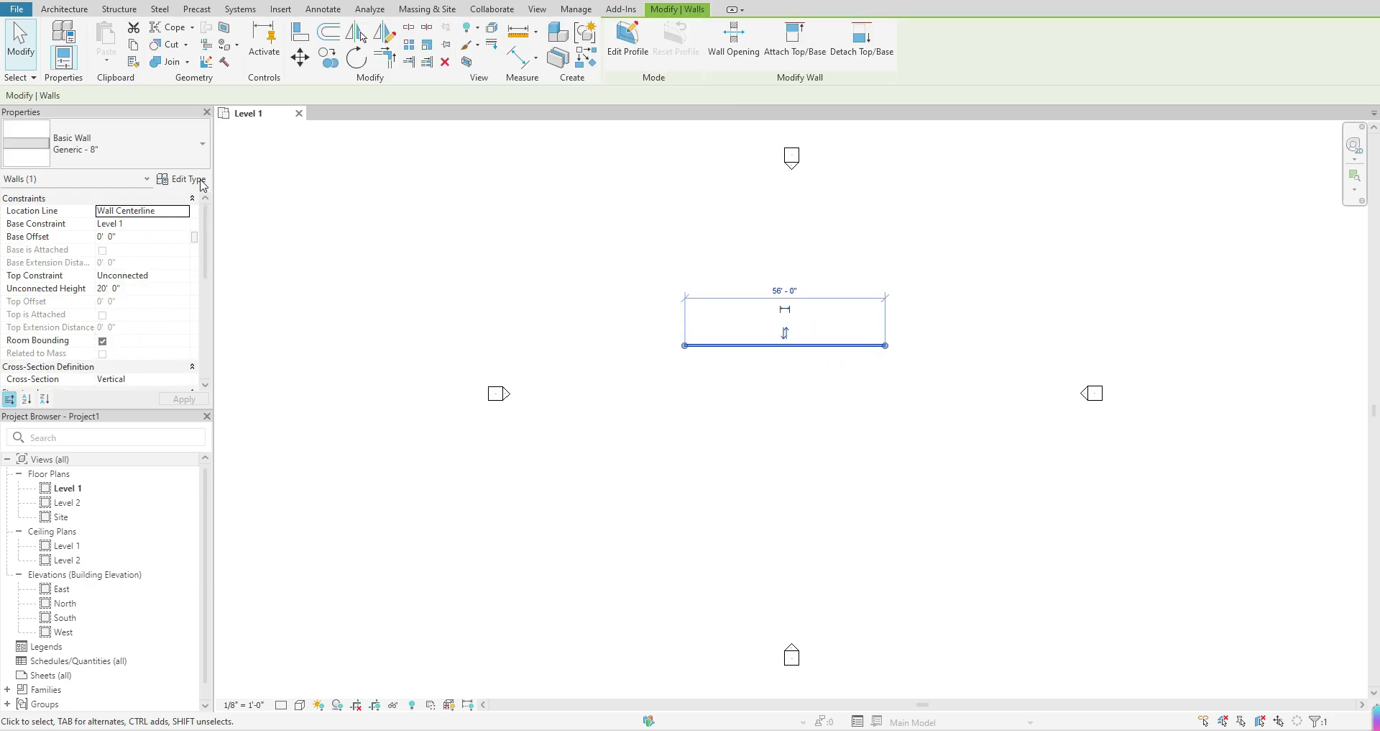
# - Insert a new layer in the Generic - 8" wall structure and move it to the interior side
pyautogui.click(190, 180)
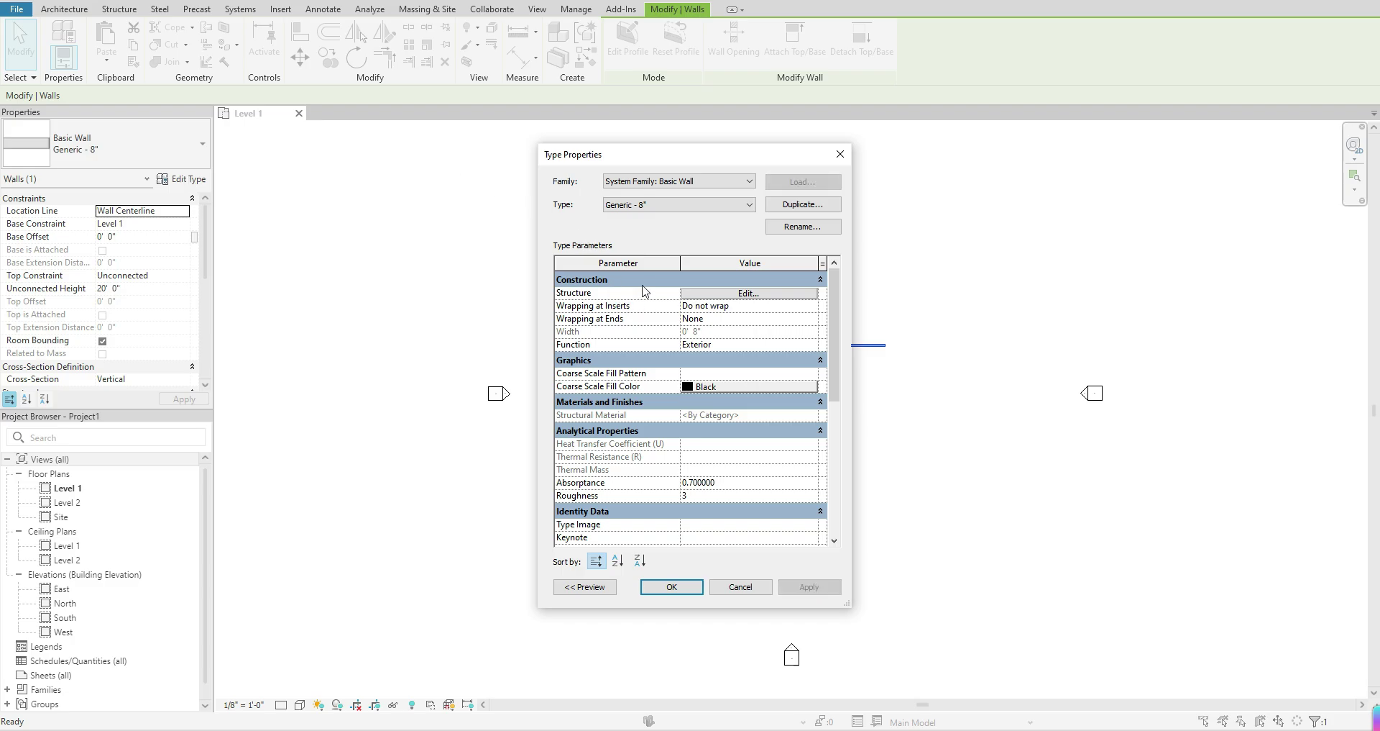
pyautogui.click(746, 294)
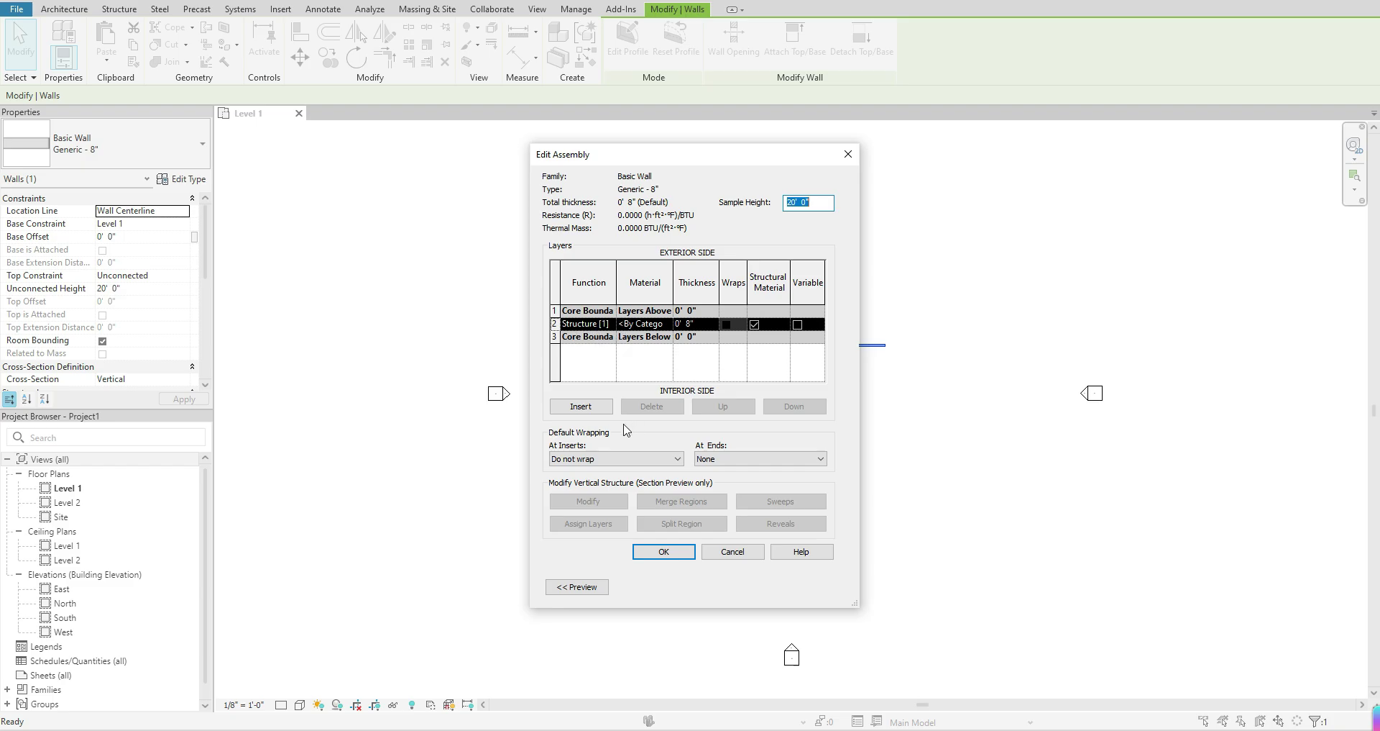
pyautogui.click(603, 412)
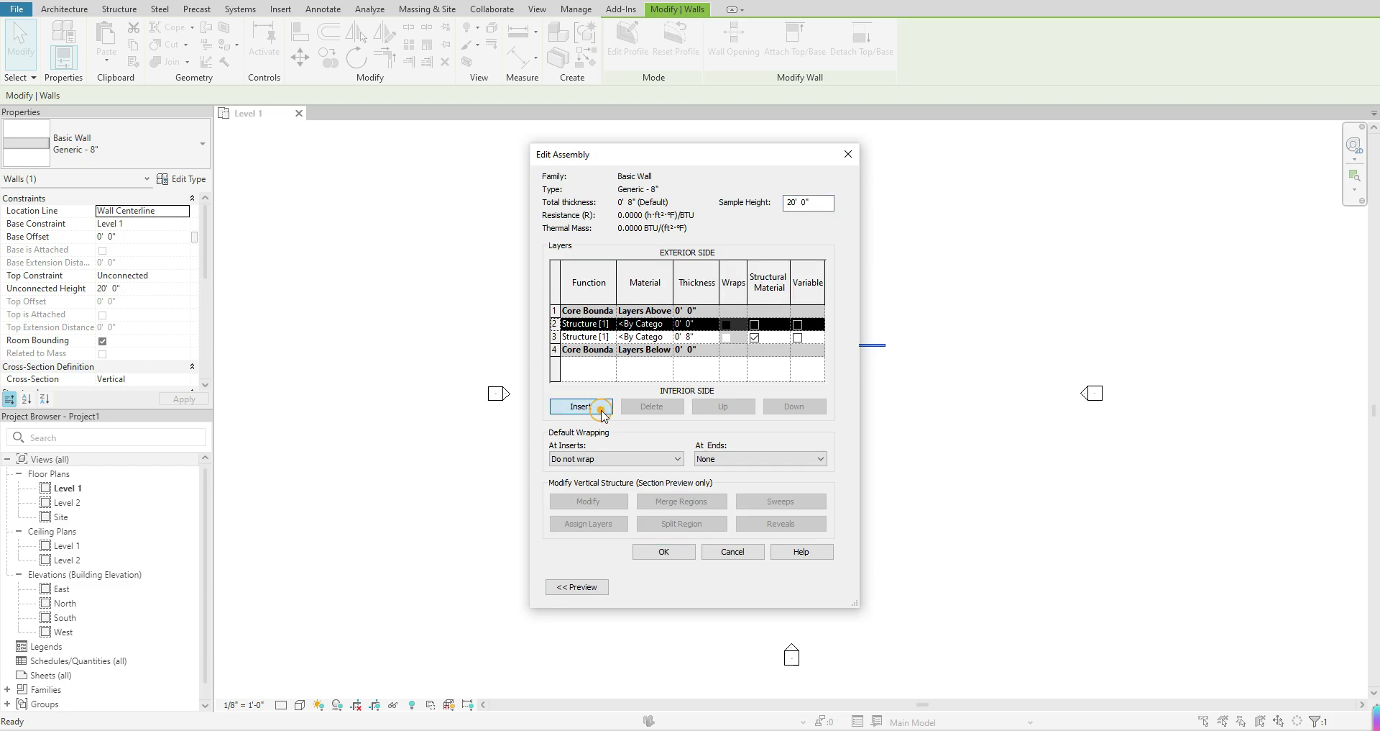
pyautogui.click(732, 411)
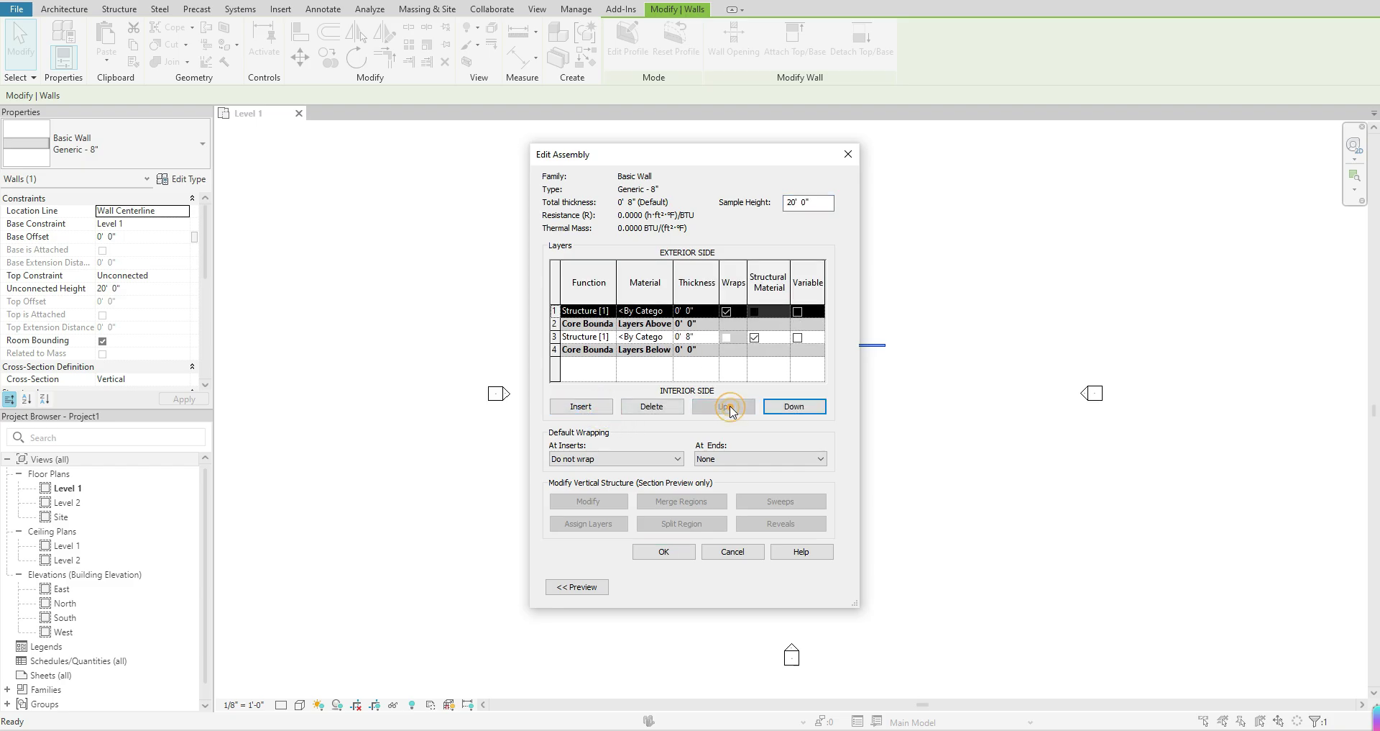
pyautogui.click(794, 407)
pyautogui.click(793, 407)
pyautogui.click(794, 407)
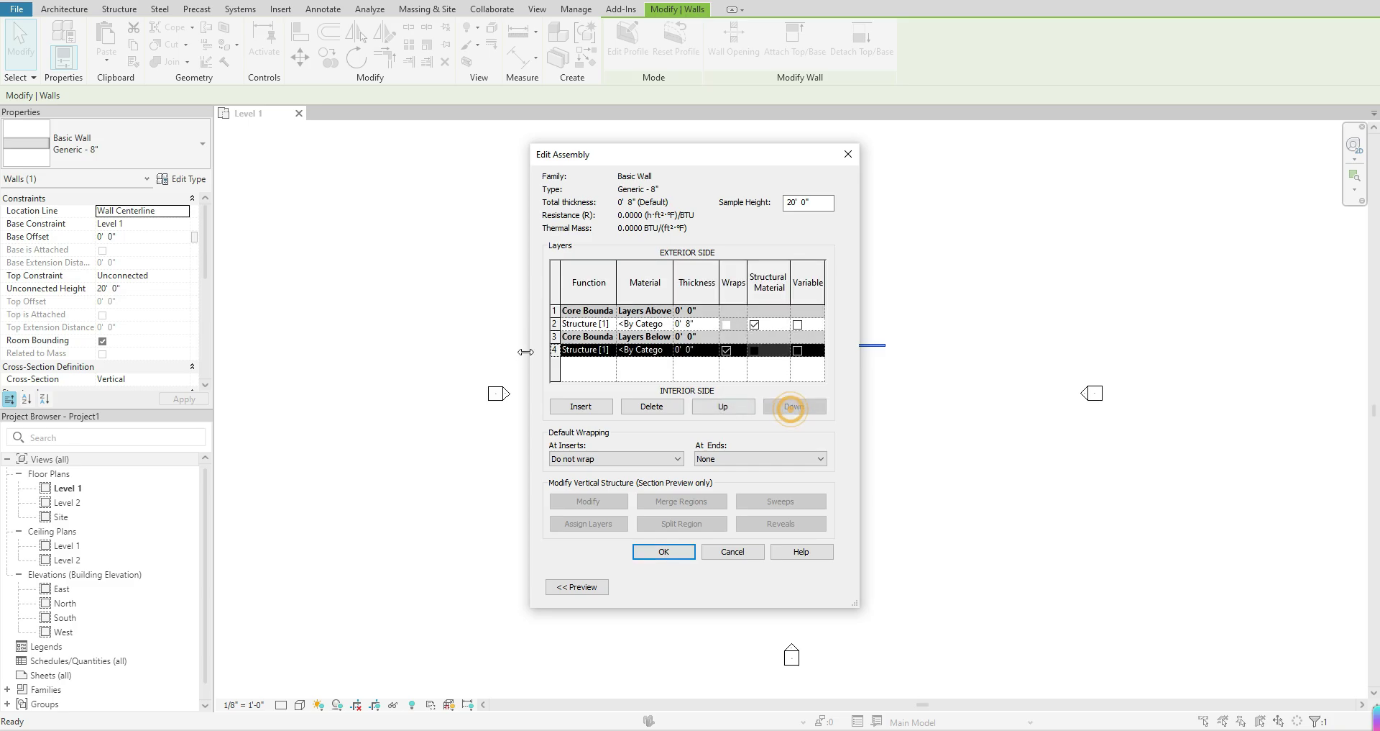
# - Set the new interior layer to 1" thick and the core layer to 7"
pyautogui.click(701, 350)
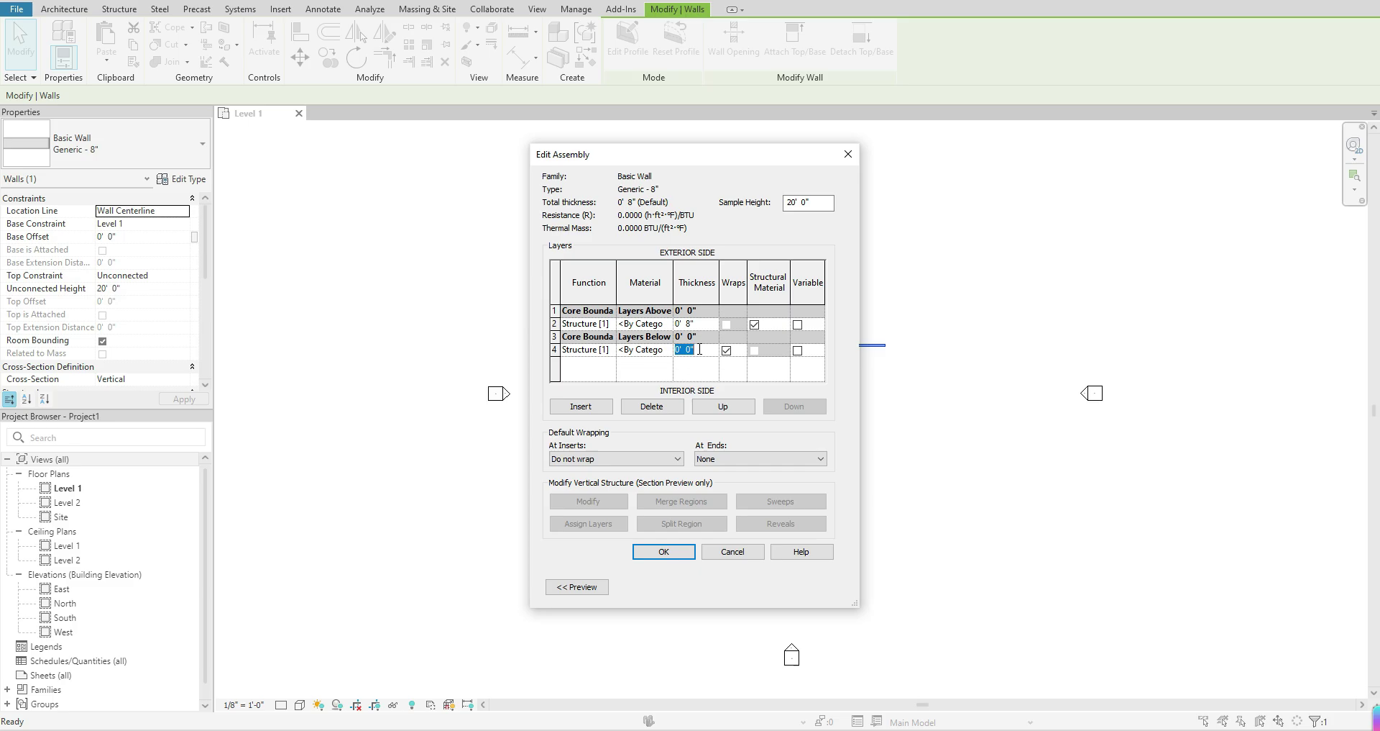
pyautogui.write('1')
pyautogui.press('Tab')
pyautogui.click(696, 323)
pyautogui.write('7')
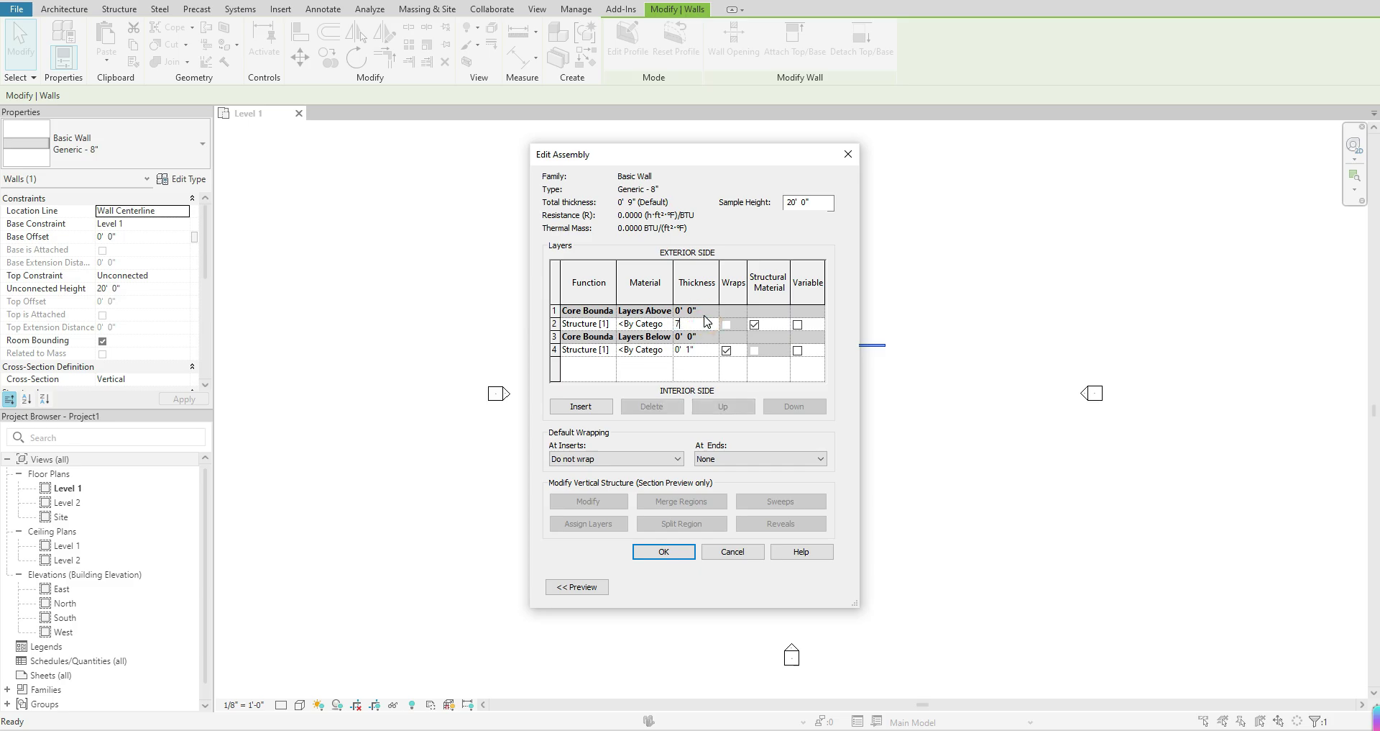
pyautogui.press('Tab')
pyautogui.click(668, 352)
# - Assign the green Wall Finish material to the new 1-inch interior layer
pyautogui.click(667, 351)
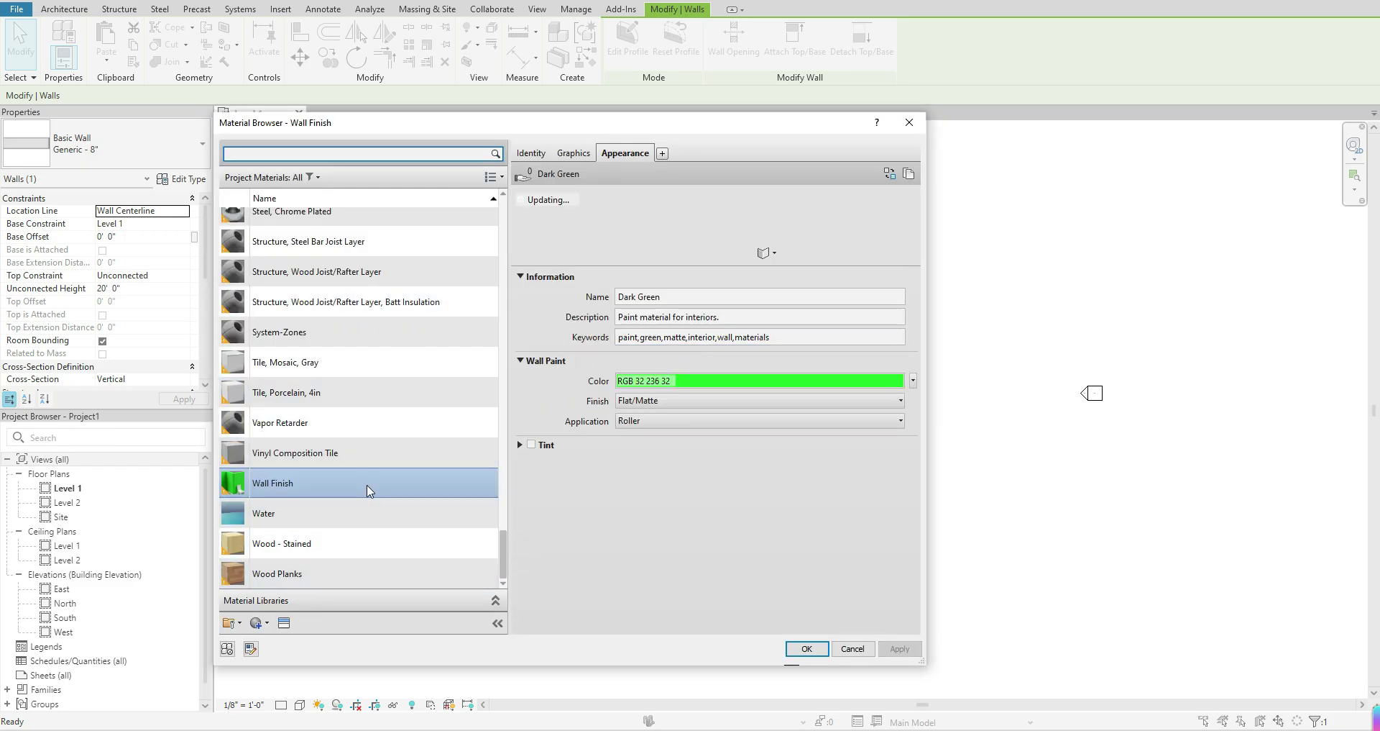
pyautogui.click(347, 491)
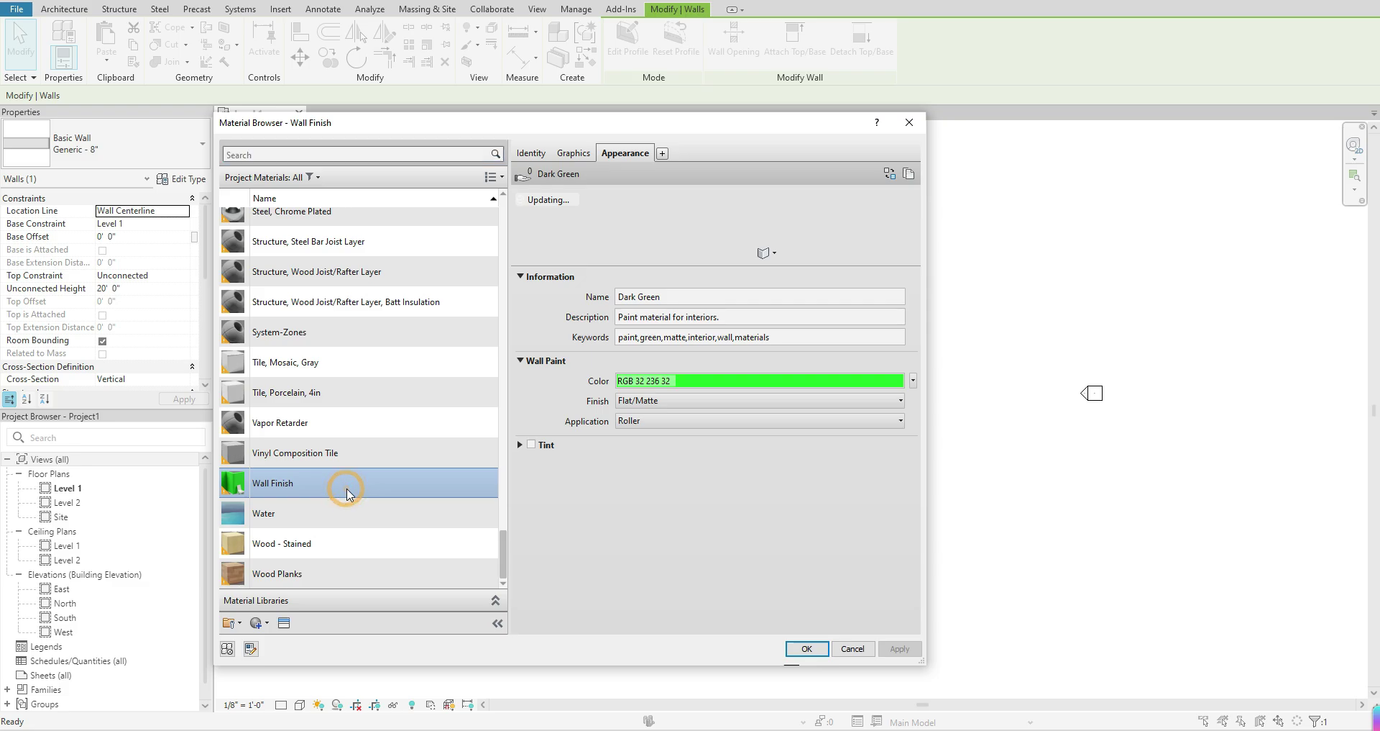
pyautogui.click(374, 423)
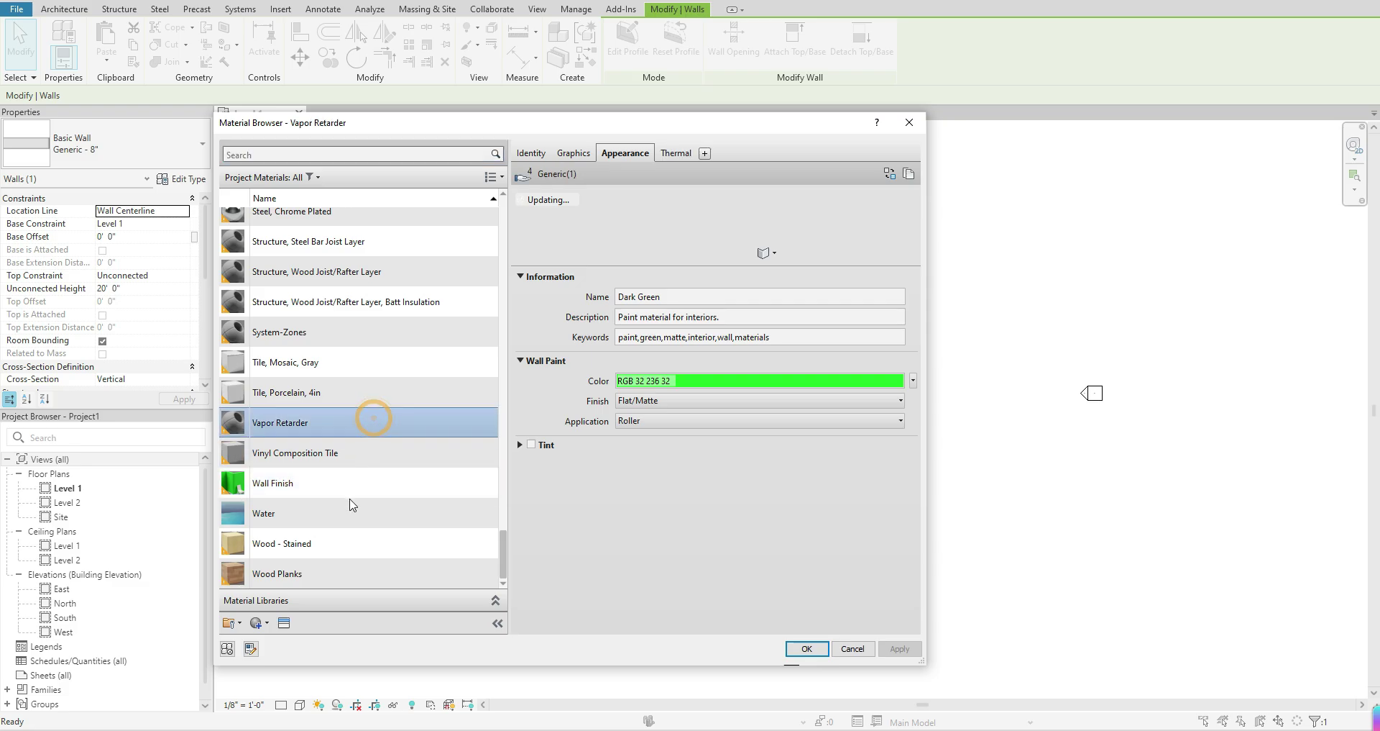
pyautogui.click(314, 489)
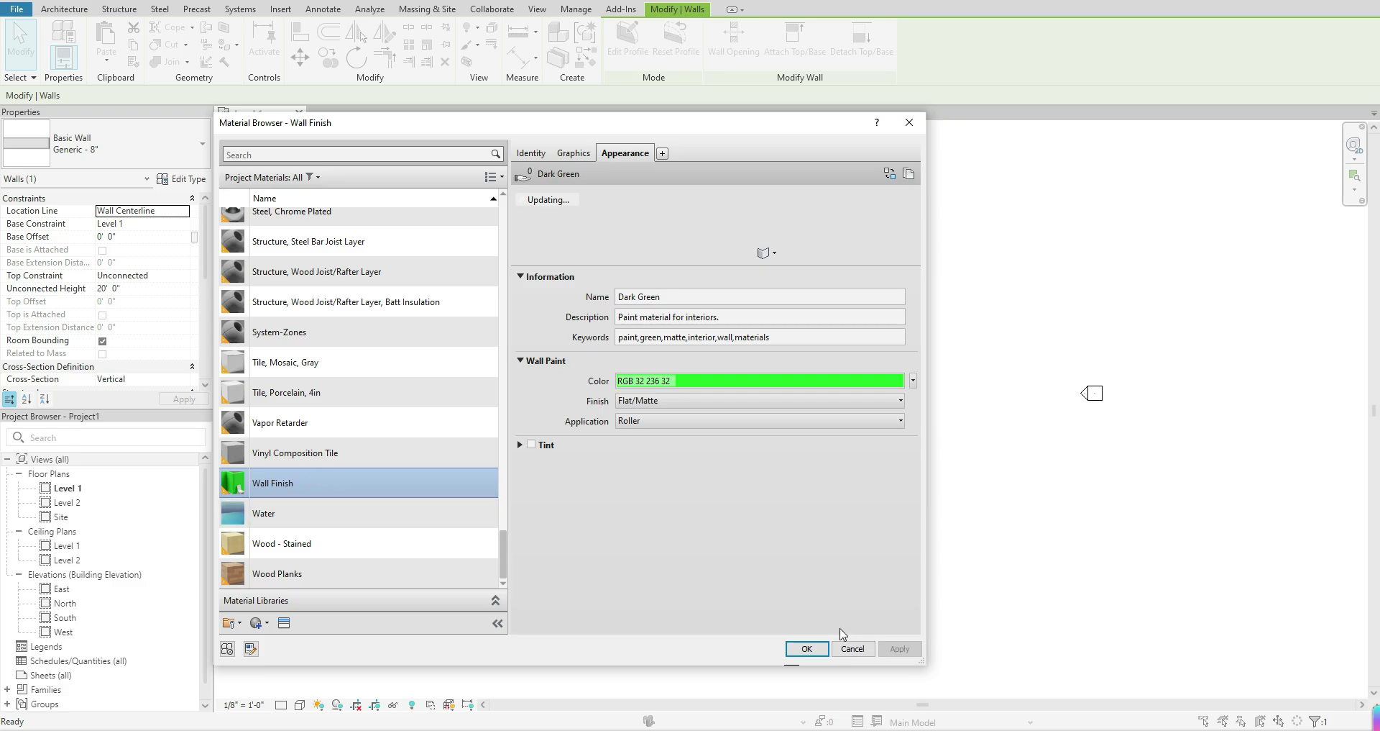
pyautogui.click(807, 649)
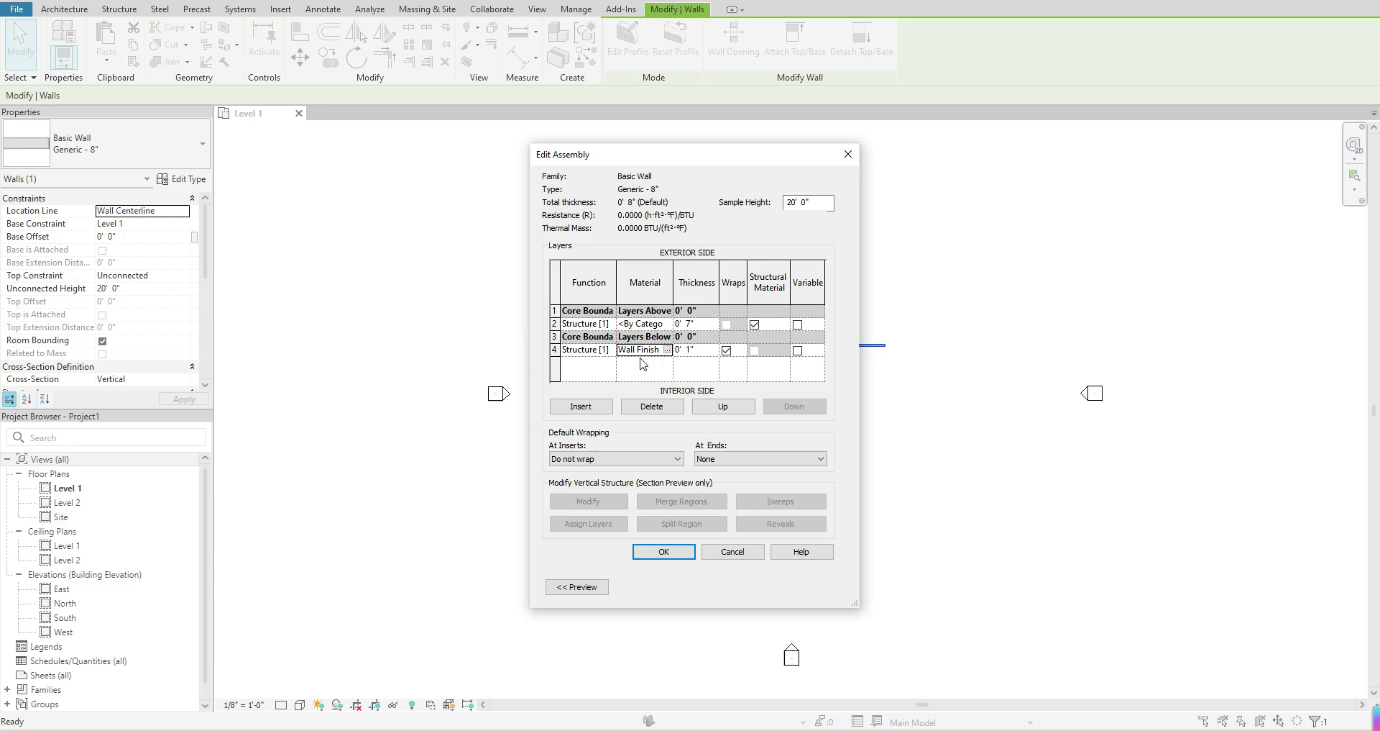
# - Apply the edited layers to the Generic - 8" wall type and reselect the wall
pyautogui.click(667, 550)
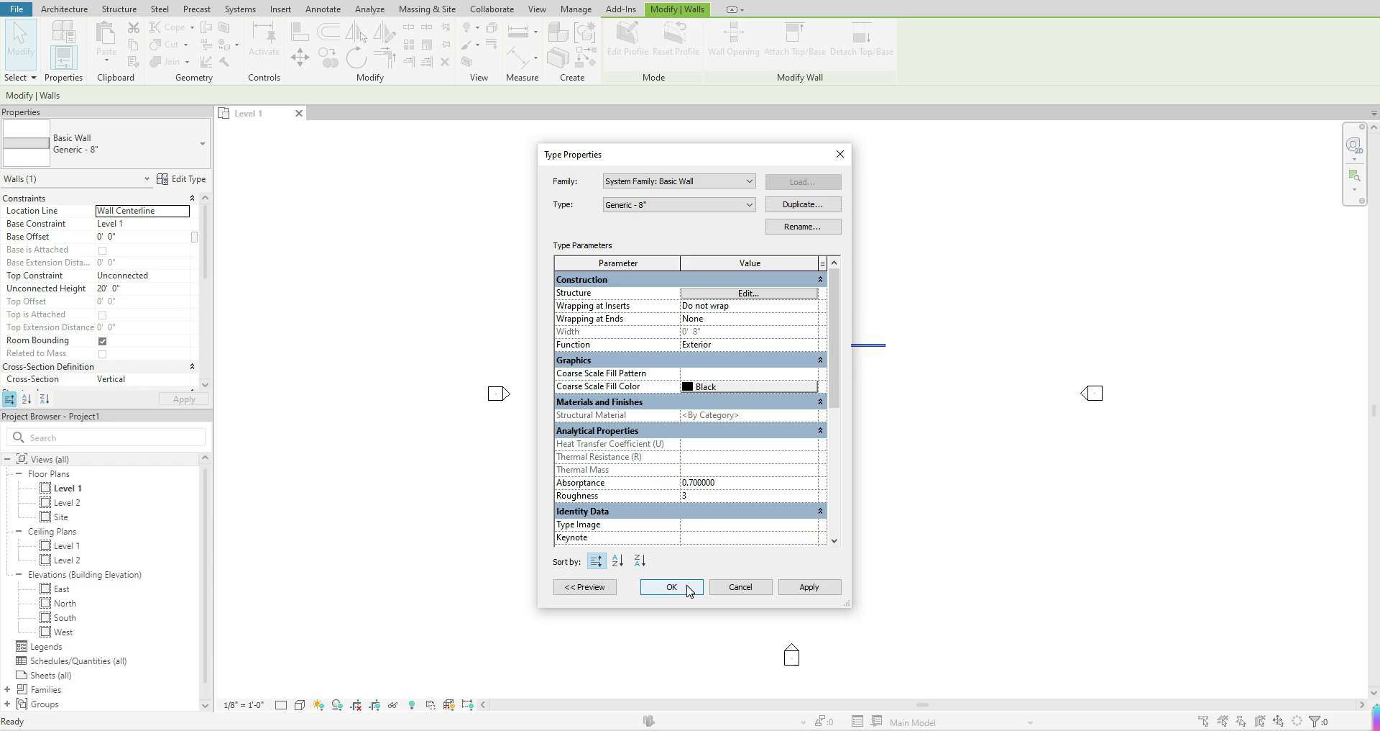
pyautogui.click(688, 591)
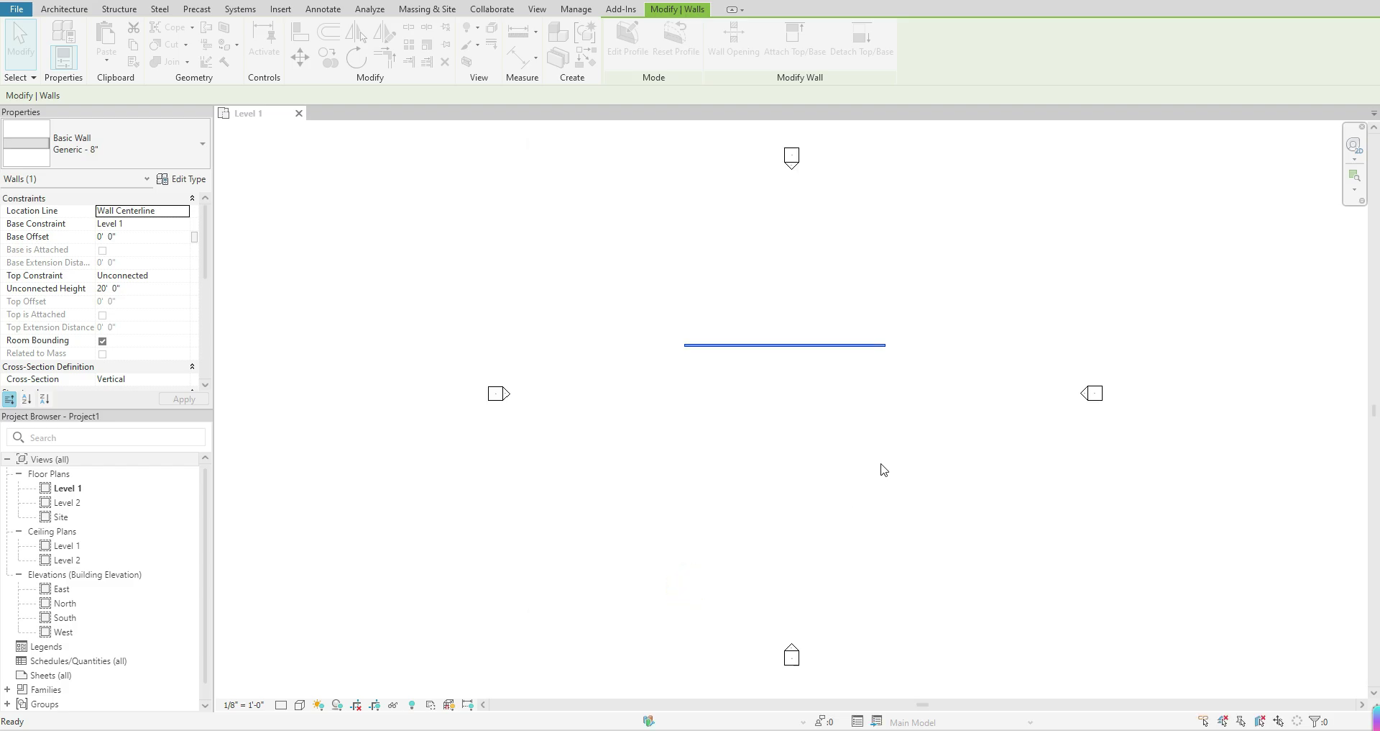
pyautogui.click(817, 360)
pyautogui.click(819, 349)
# - Switch the {3D} view to the Realistic visual style and zoom in on the green wall
pyautogui.click(835, 468)
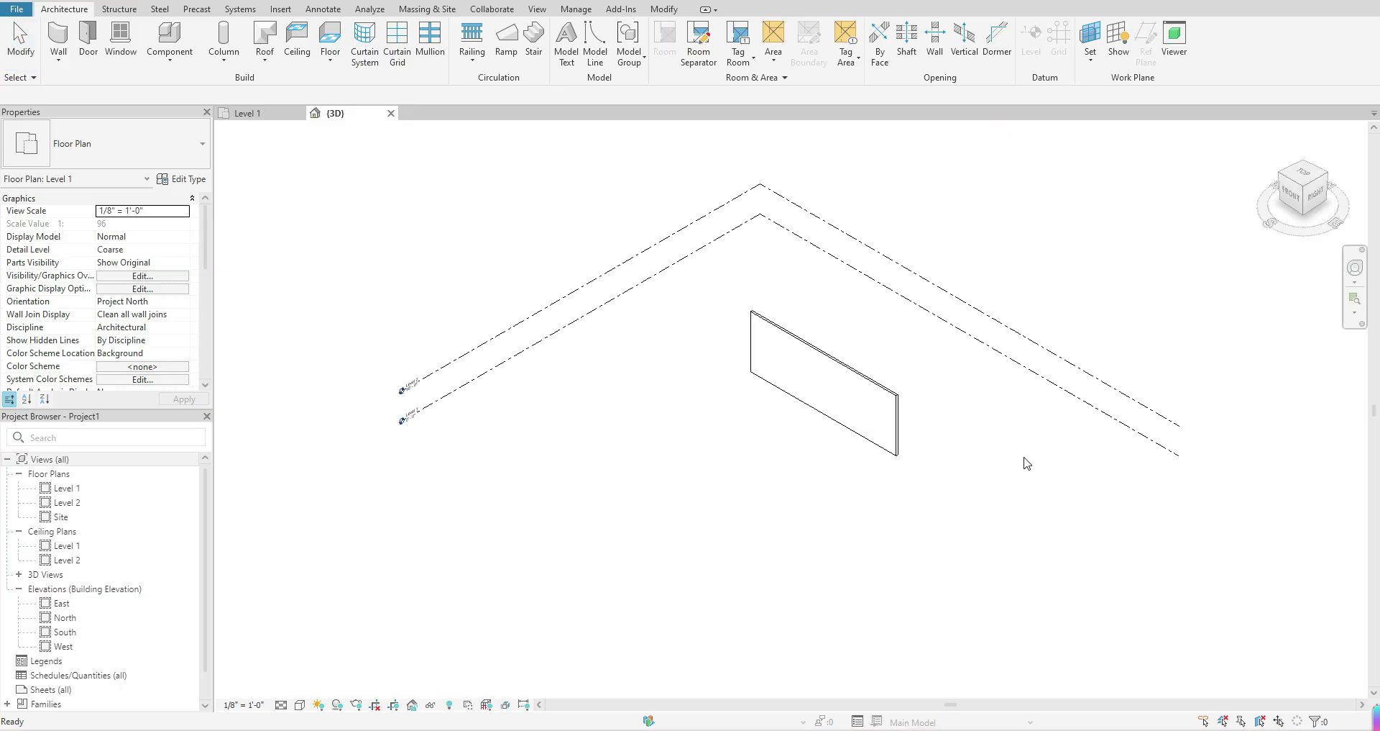
pyautogui.click(300, 708)
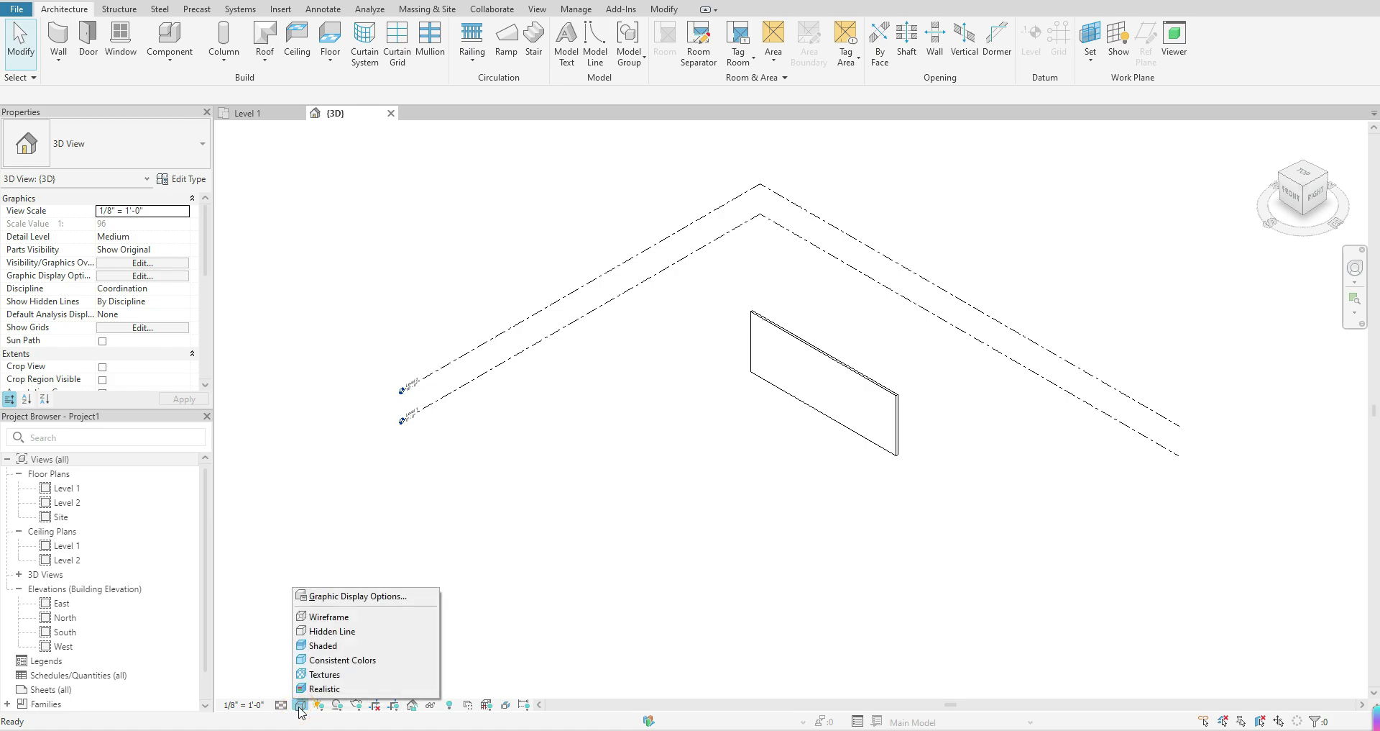
pyautogui.click(347, 690)
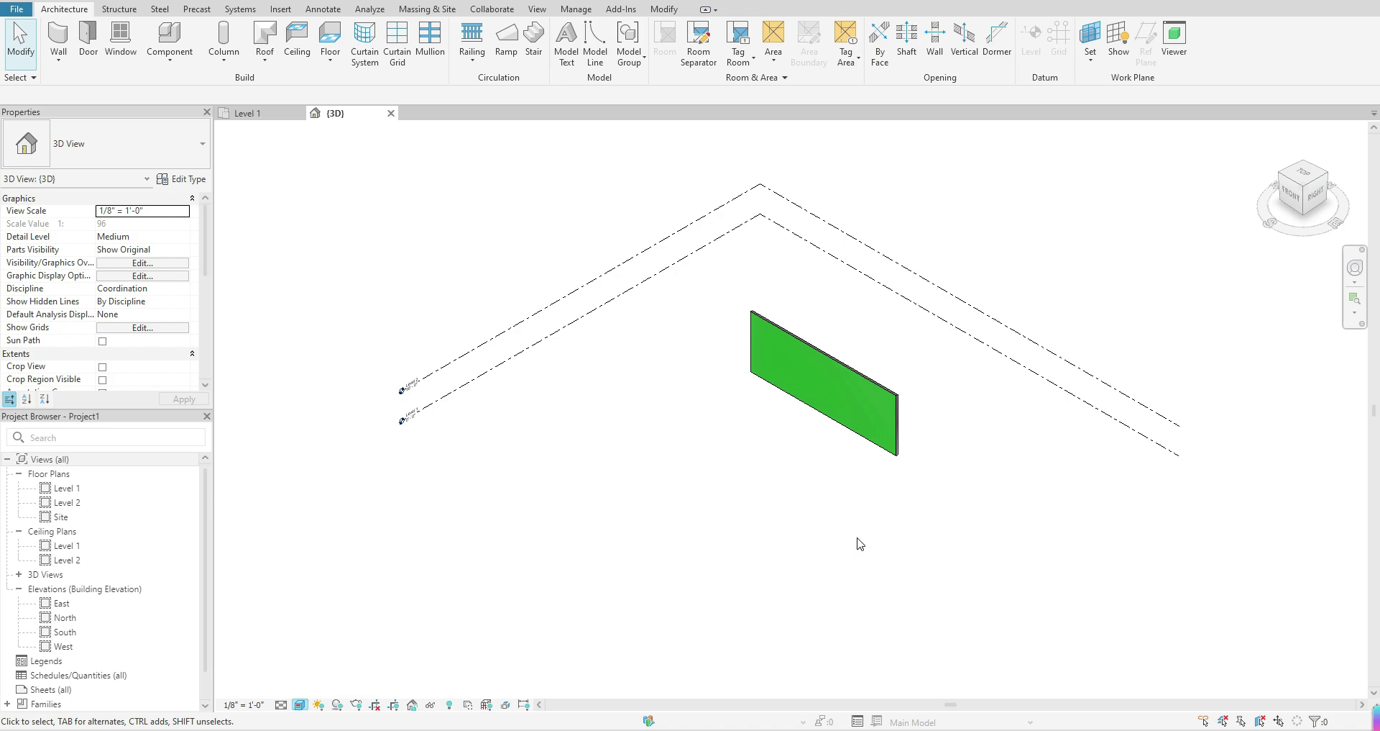
pyautogui.scroll(3, 870, 406)
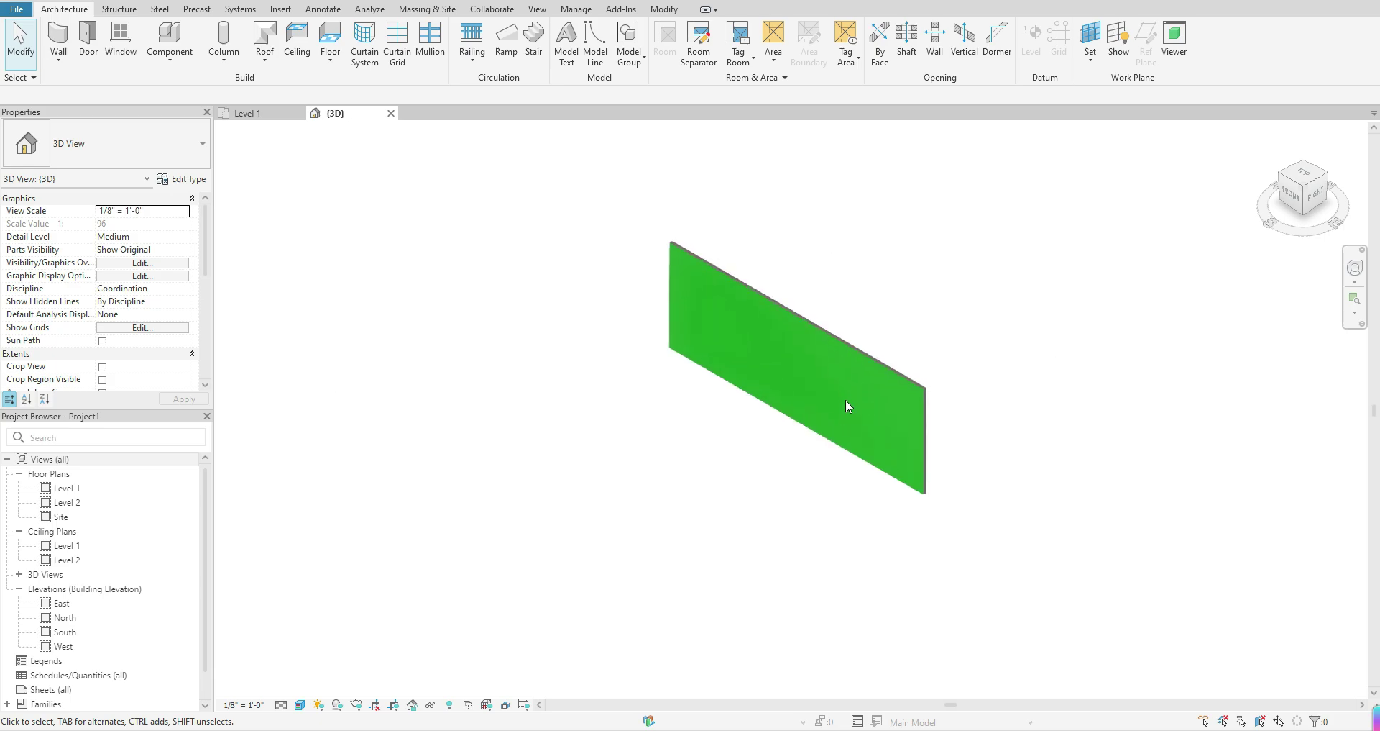